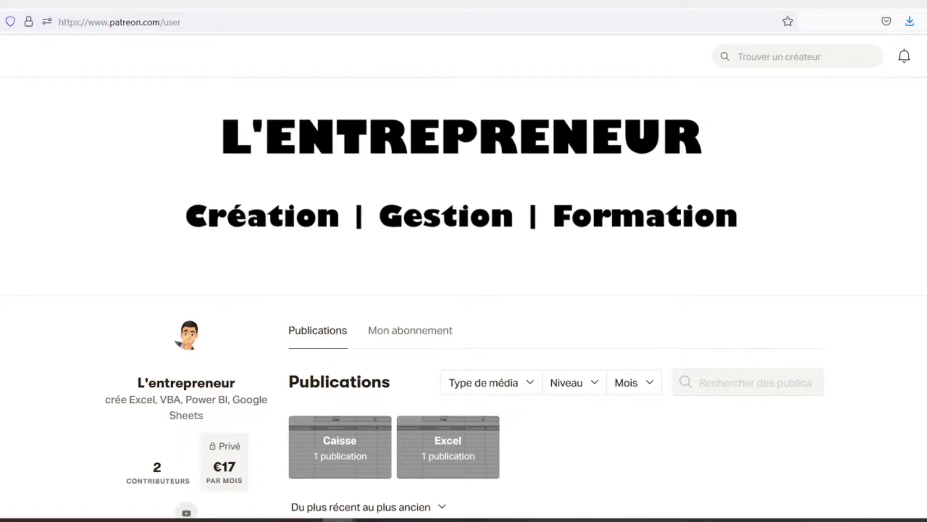
# Step: Scroll down the Patreon creator page to the Feuilles de caisse post with caisse.xlsx
pyautogui.scroll(-3, 463, 298)
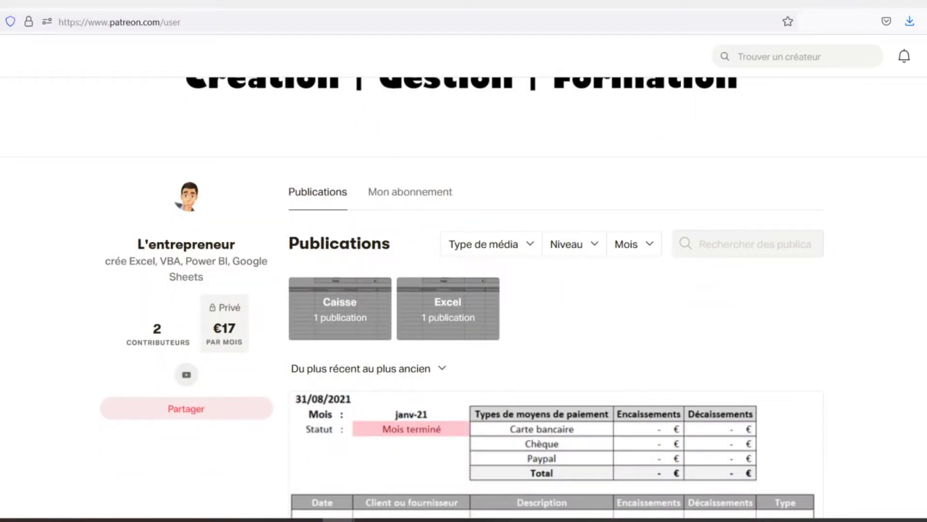
pyautogui.scroll(-2, 462, 297)
pyautogui.scroll(-2, 463, 297)
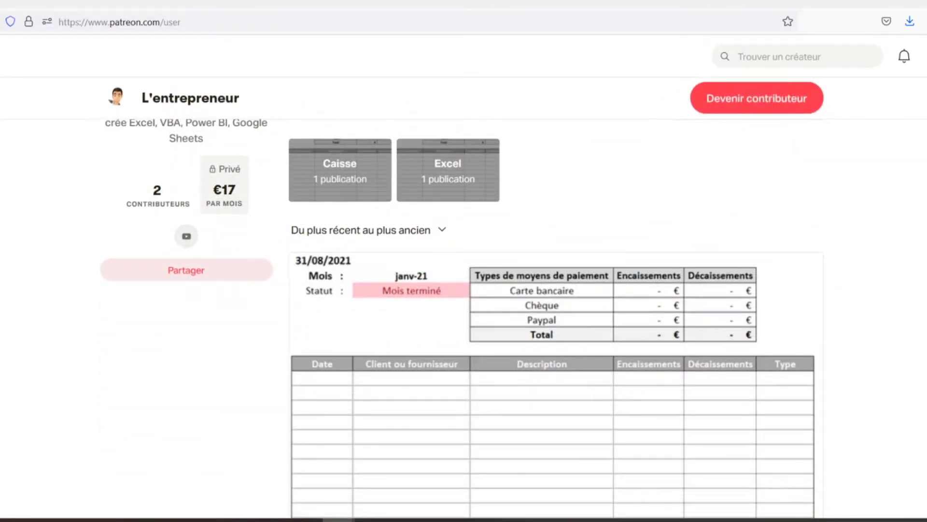
pyautogui.scroll(-2, 552, 319)
pyautogui.scroll(-2, 552, 318)
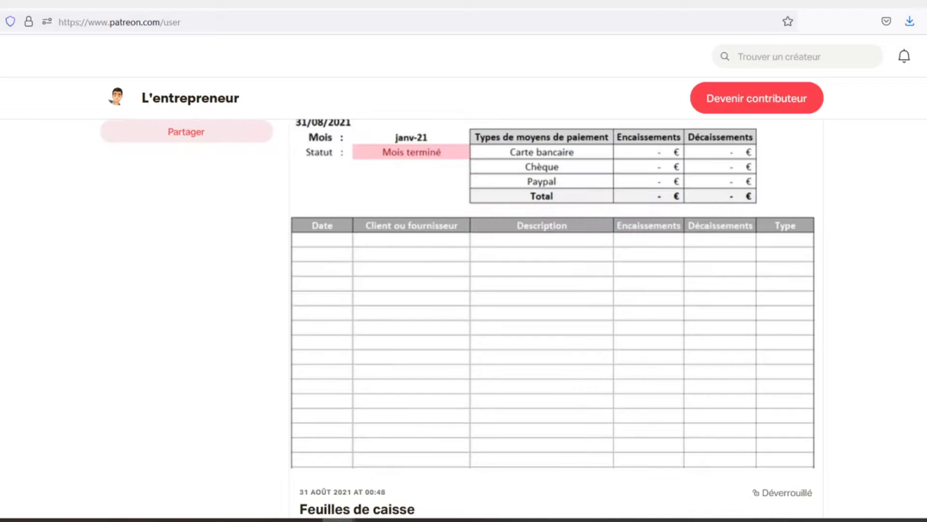
pyautogui.scroll(-2, 552, 318)
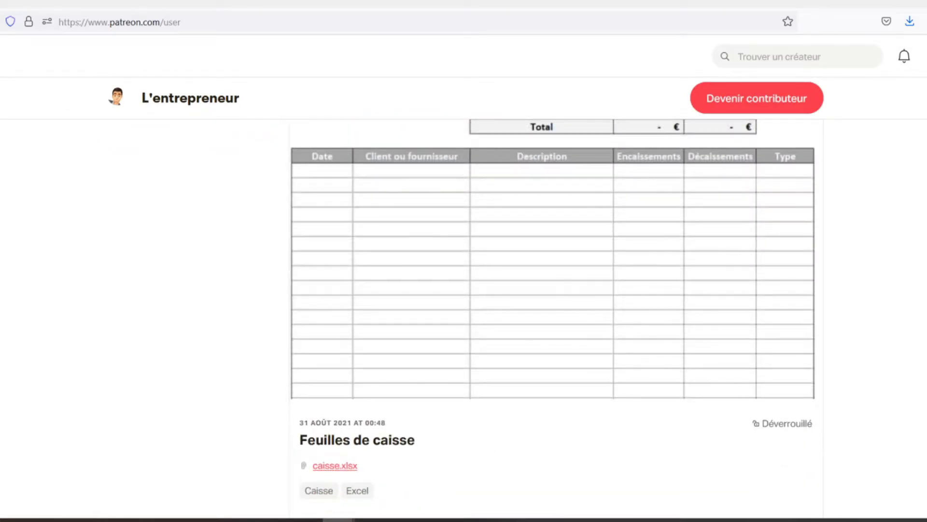
pyautogui.scroll(-2, 552, 318)
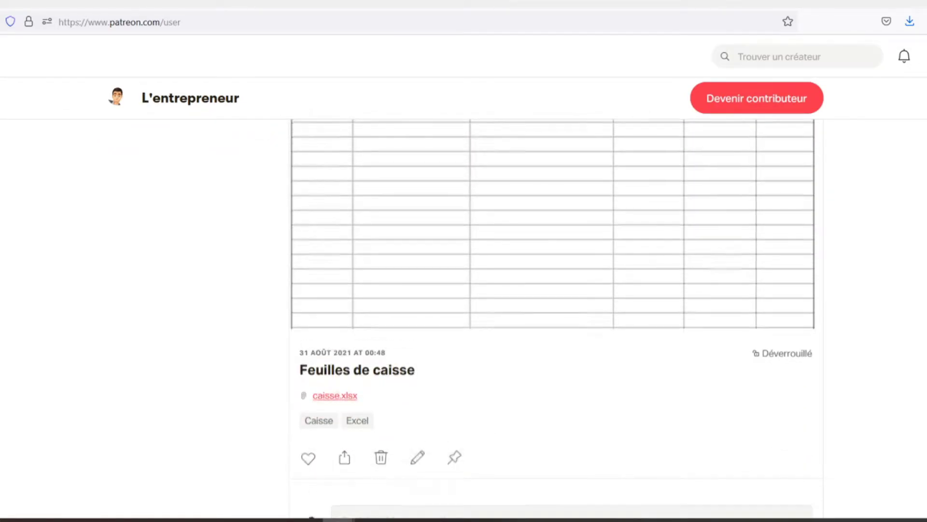
pyautogui.scroll(-2, 552, 318)
pyautogui.scroll(-2, 552, 319)
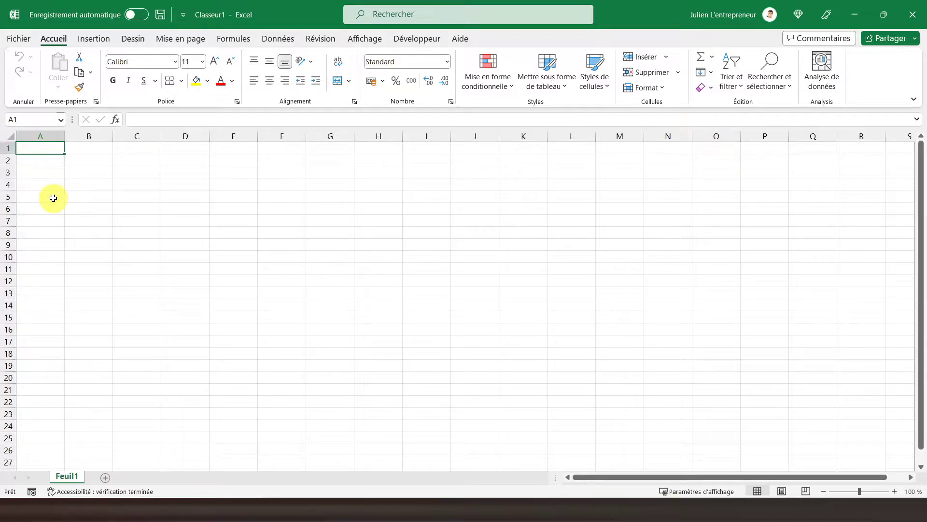
# Step: Rename the Feuil1 sheet to 'Postes à pourvoir'
pyautogui.doubleClick(66, 476)
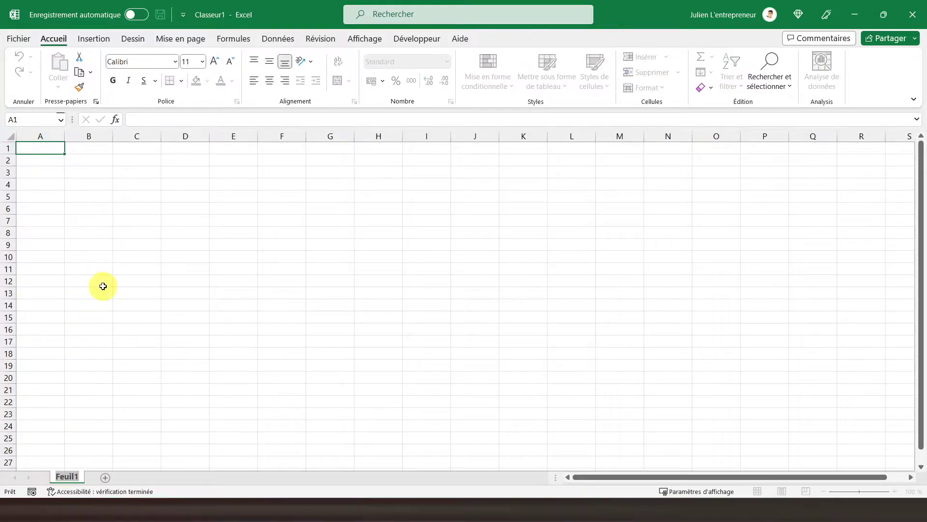
pyautogui.write('Postes à pourvoir')
pyautogui.press('Return')
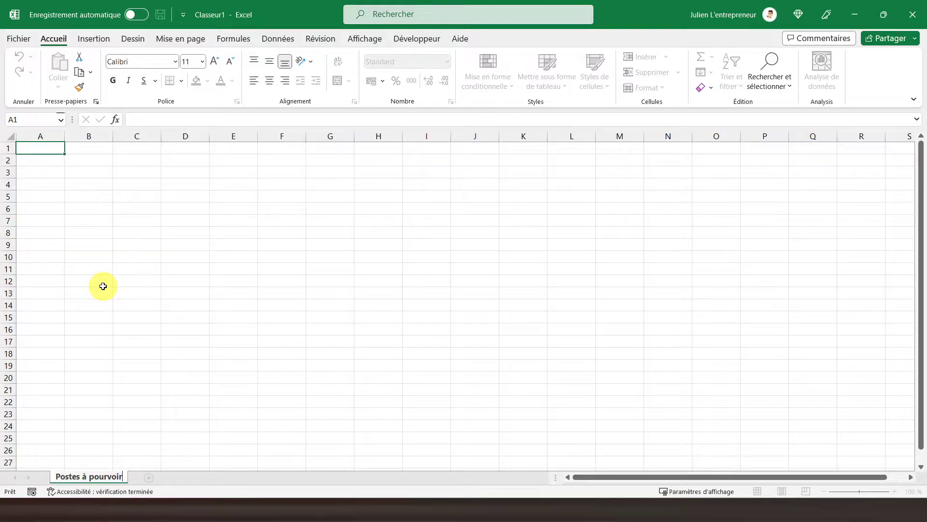
pyautogui.press('Return')
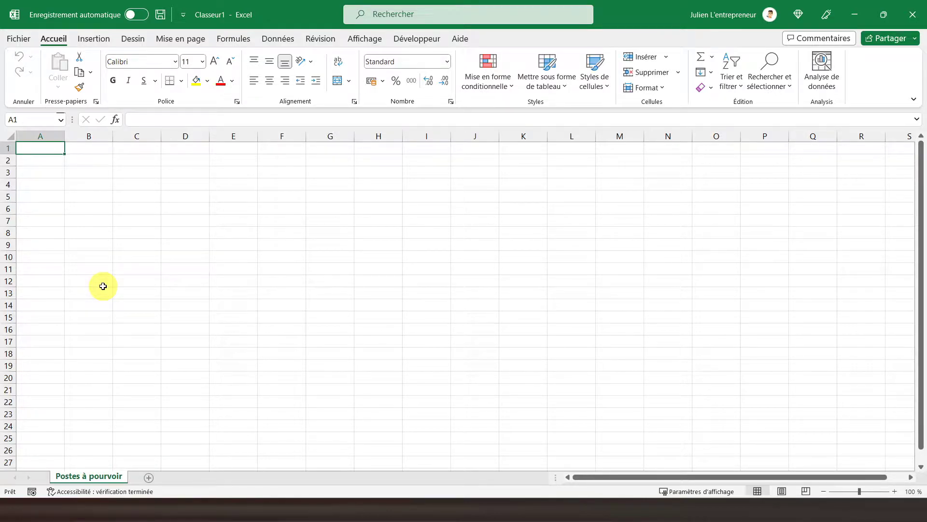
# Step: Narrow column A to a width of 2
pyautogui.rightClick(40, 135)
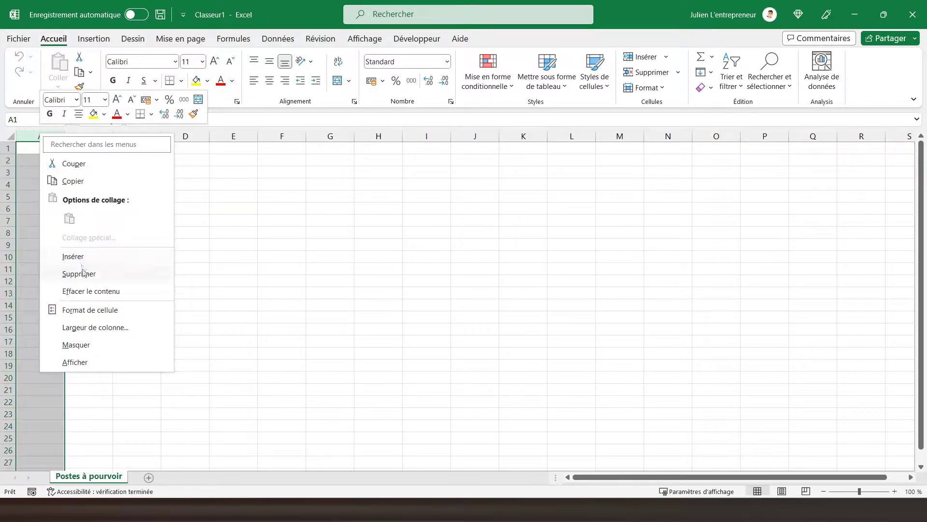
pyautogui.click(91, 327)
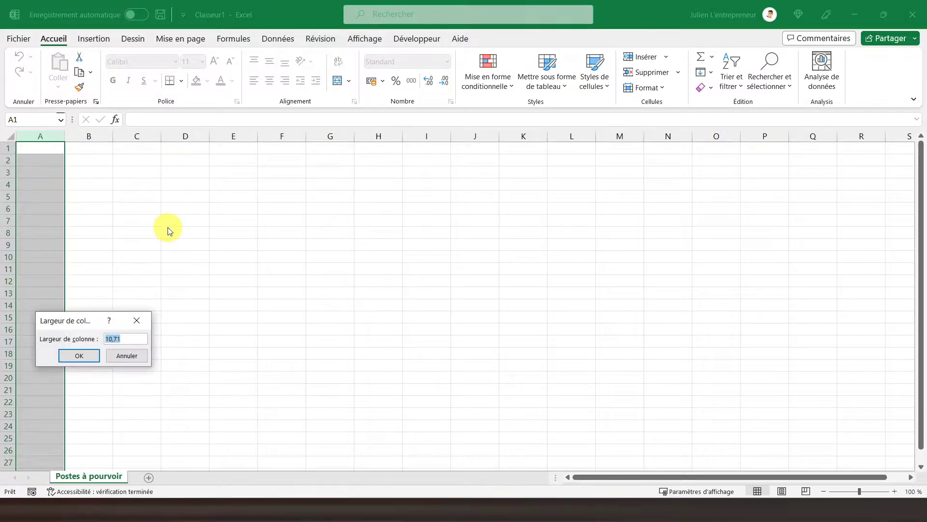
pyautogui.write('2')
pyautogui.press('Return')
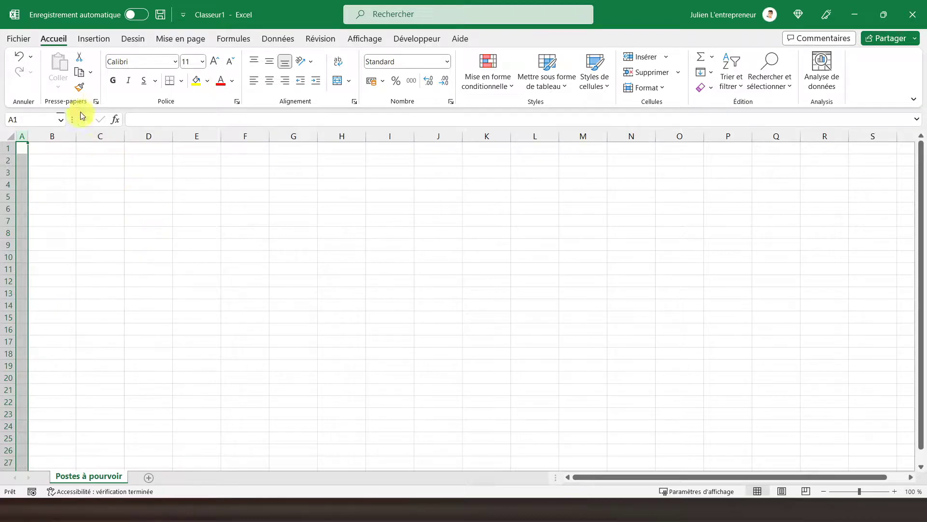
# Step: Apply an outside border and enter the title 'Postes à pourvoir' in cell B1
pyautogui.click(182, 81)
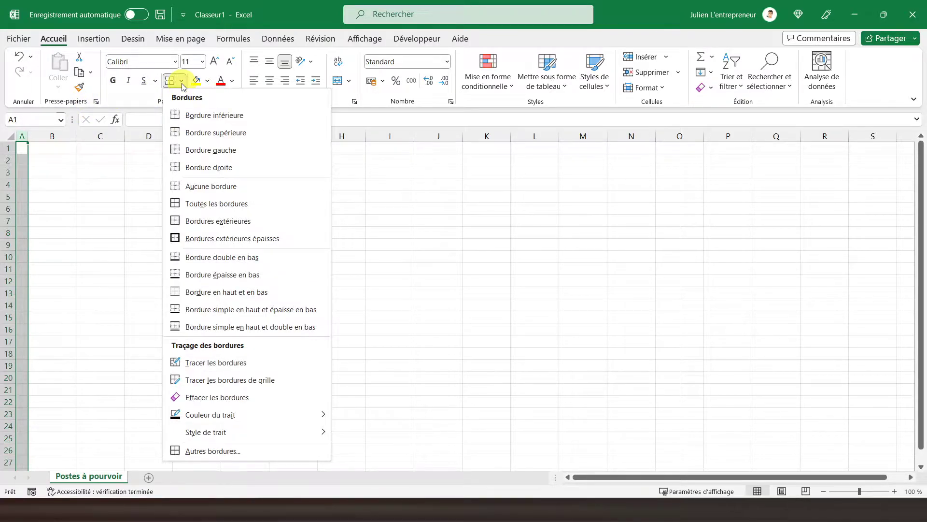
pyautogui.click(202, 222)
pyautogui.click(49, 157)
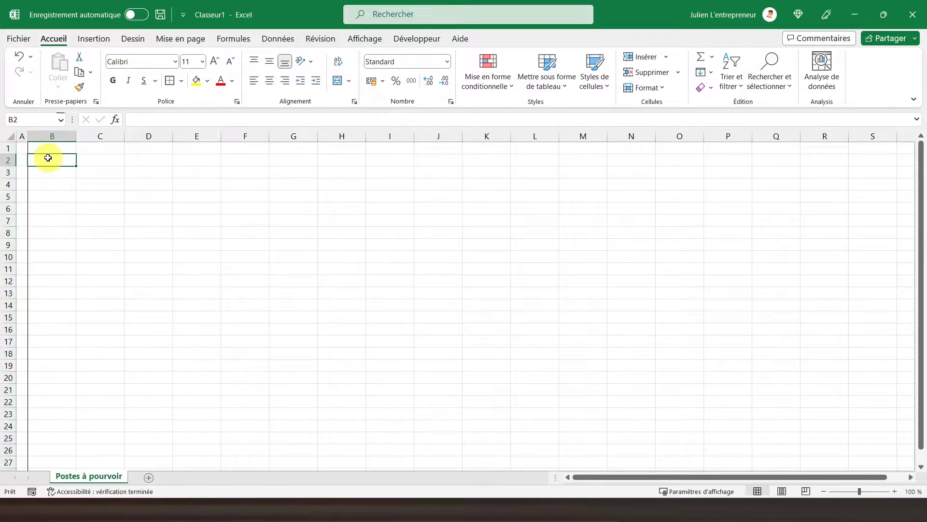
pyautogui.press('Up')
pyautogui.press('F2')
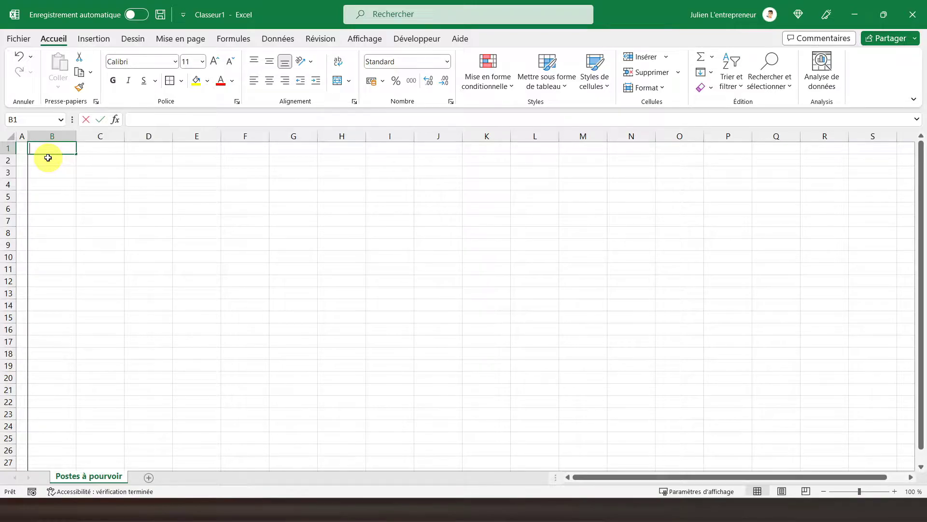
pyautogui.write('Postes à pourvoir')
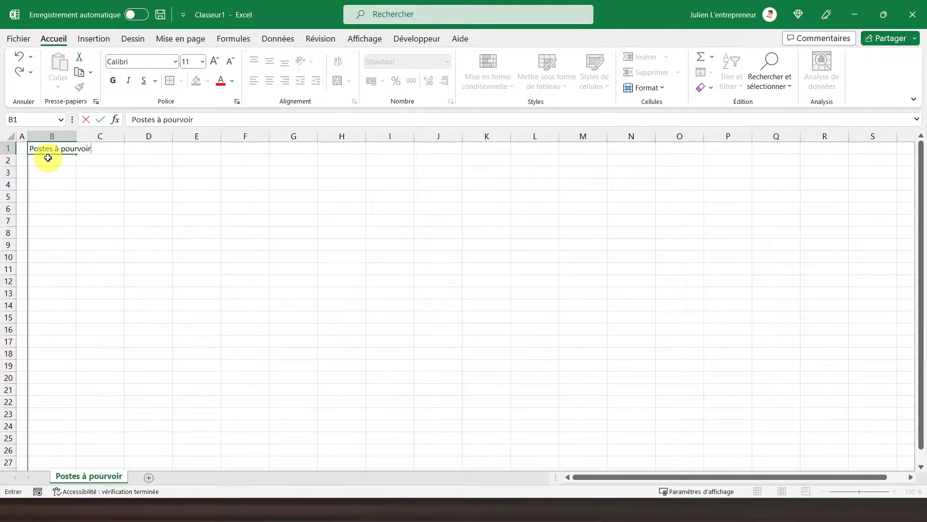
pyautogui.hotkey('ctrl', 'Return')
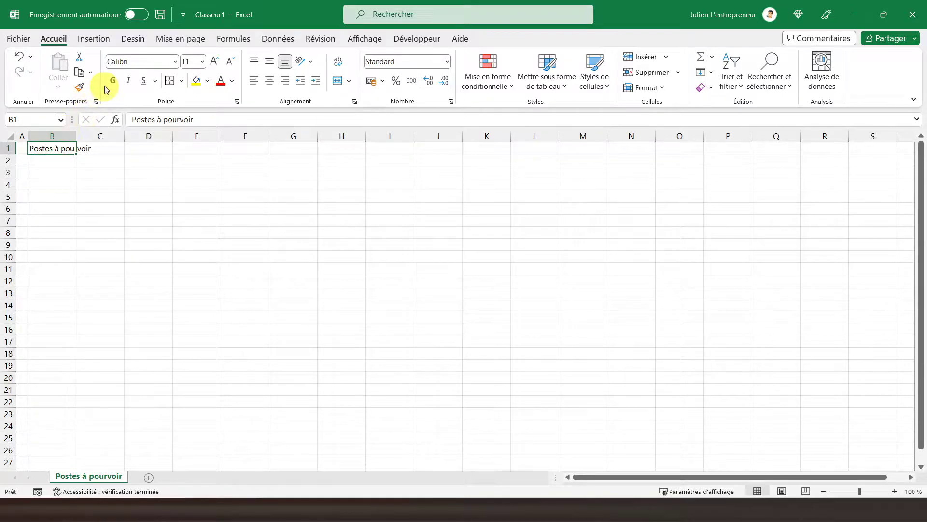
# Step: Make the B1 title bold and italic
pyautogui.click(113, 81)
pyautogui.click(129, 82)
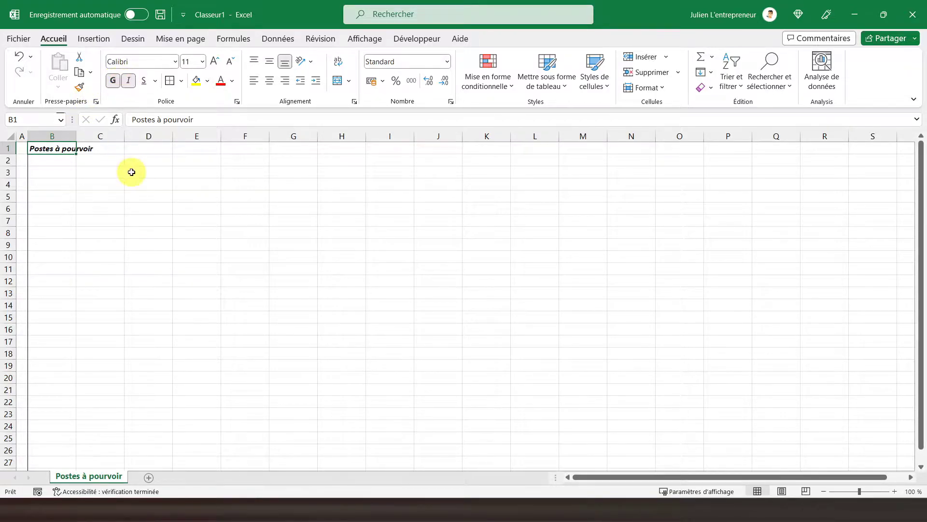
pyautogui.click(51, 198)
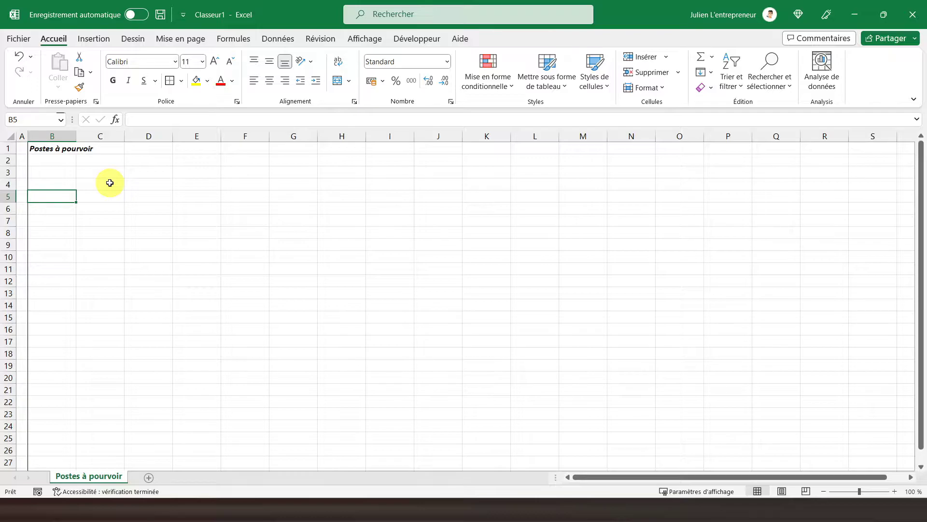
# Step: Enter headers Référence, Date, Intitulé du poste and Secteur in B5:E5
pyautogui.write('Référence')
pyautogui.press('Tab')
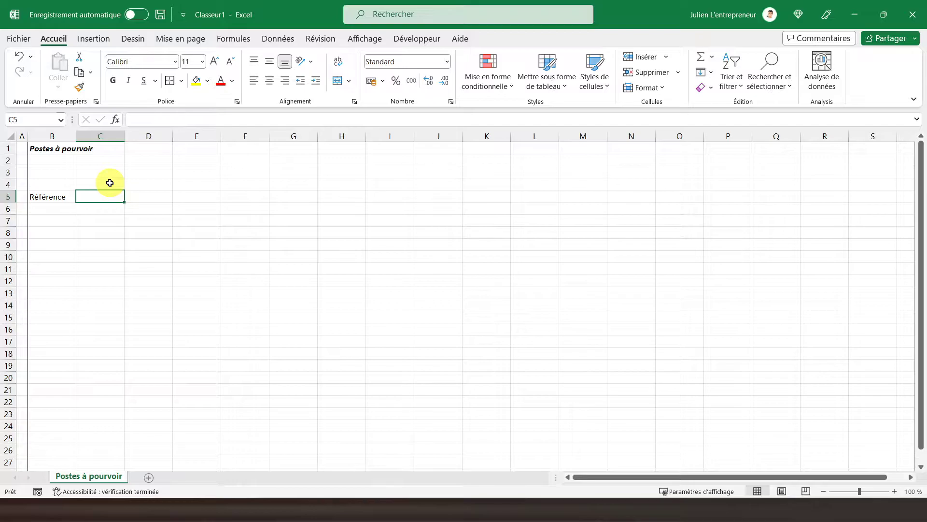
pyautogui.write('Date')
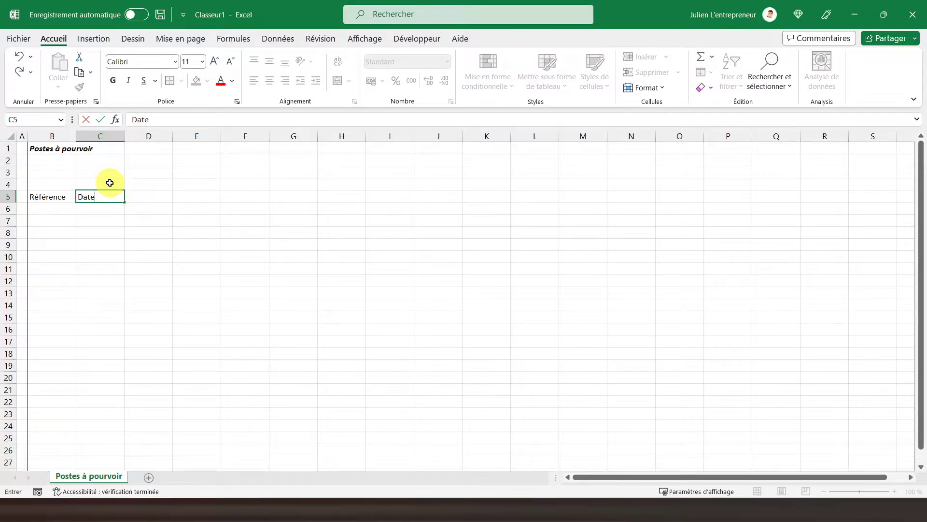
pyautogui.press('Tab')
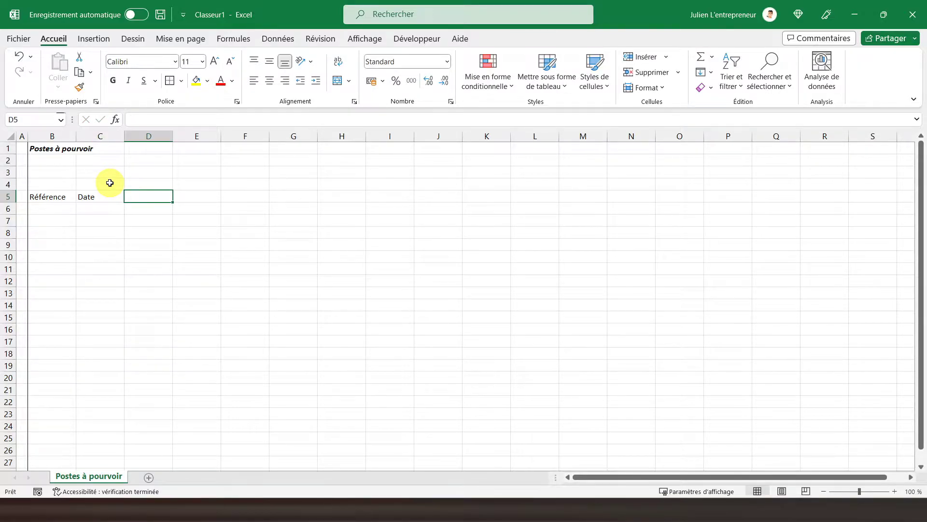
pyautogui.write('Intitulé du poste')
pyautogui.press('Tab')
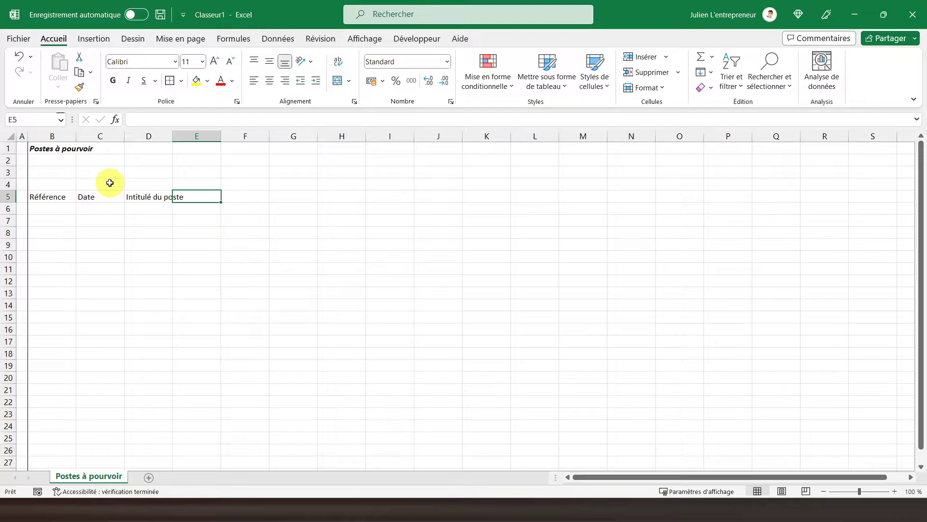
pyautogui.write('Secteur')
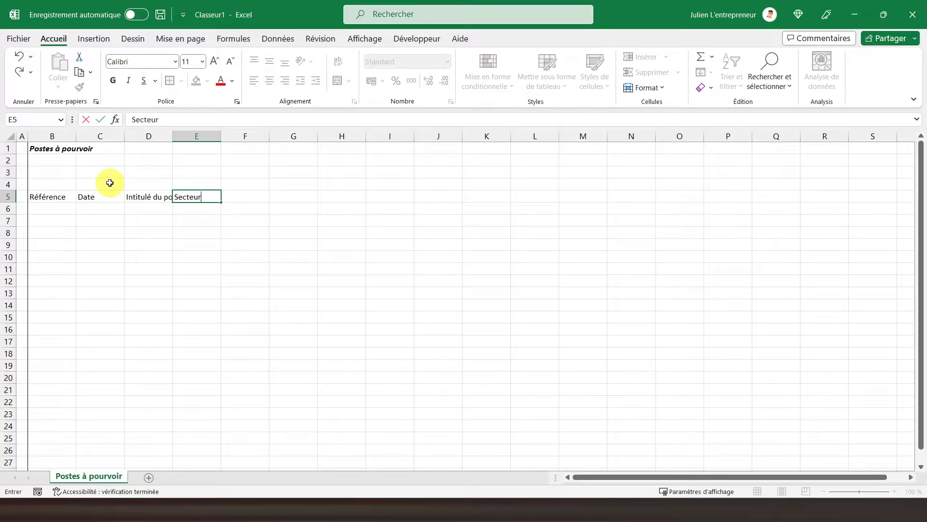
pyautogui.press('Tab')
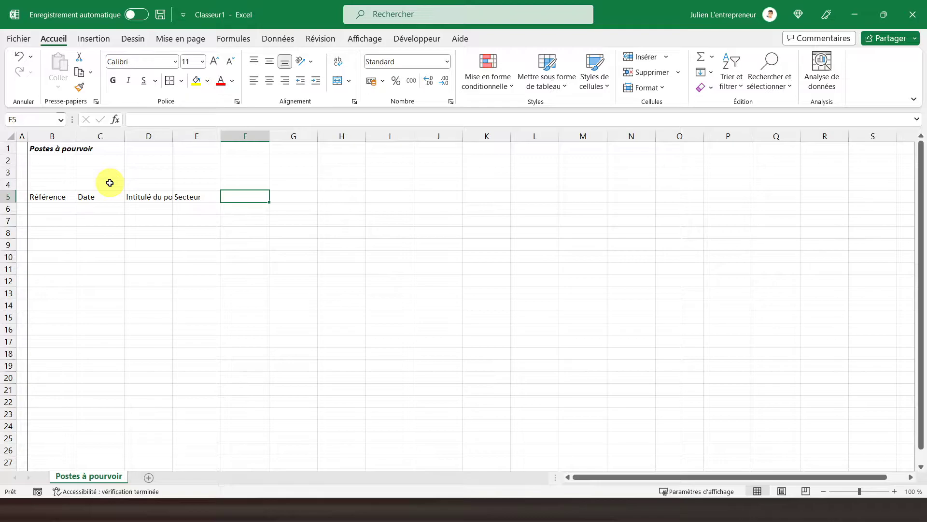
# Step: Add headers Responsable, Niveau demandé, Expérience demandé and Rémunaration max in F5:I5
pyautogui.write('Resp')
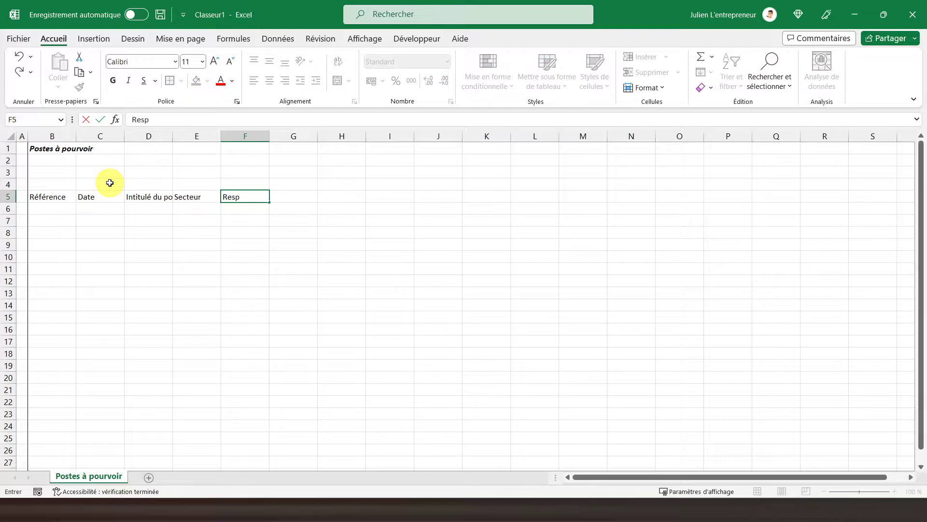
pyautogui.write('onsable')
pyautogui.press('Tab')
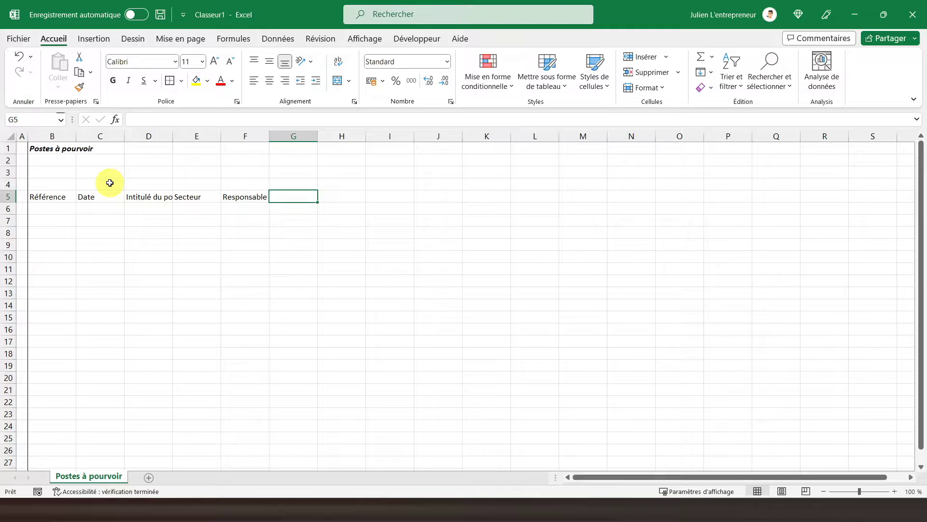
pyautogui.write('Niveau demandé')
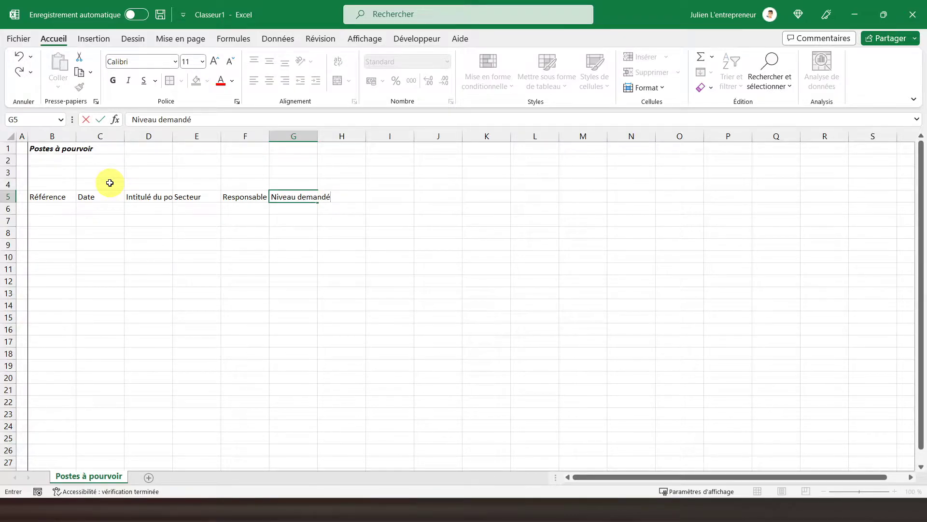
pyautogui.press('Tab')
pyautogui.write('Expérience')
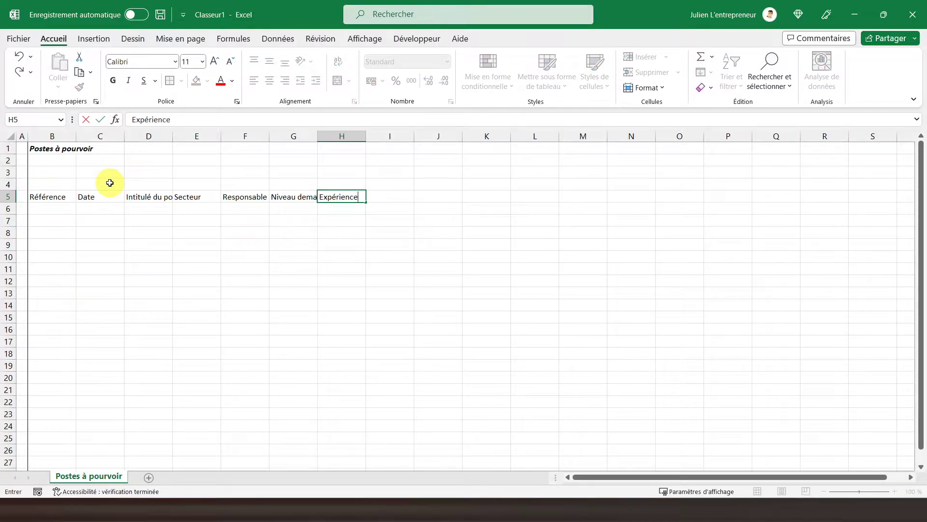
pyautogui.write(' demandée')
pyautogui.press('Tab')
pyautogui.write('R')
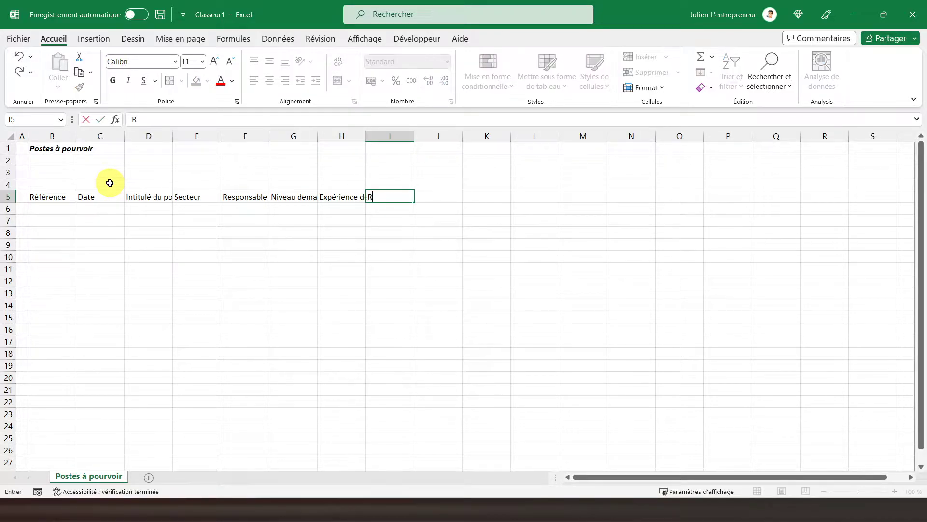
pyautogui.write('émunaration max')
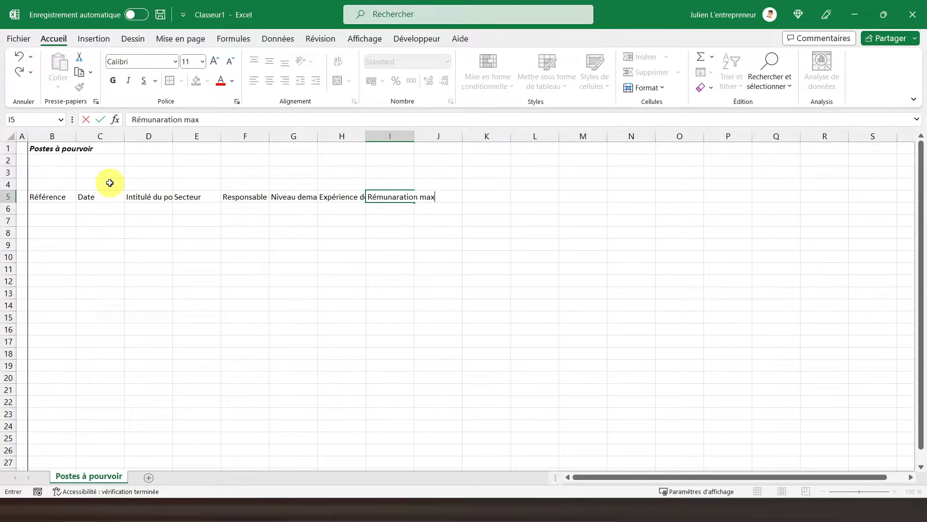
pyautogui.press('Return')
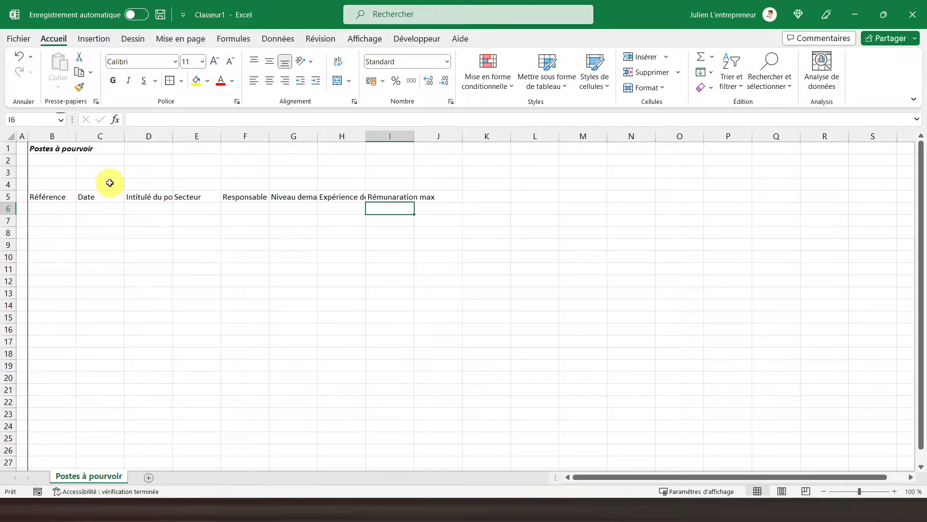
# Step: Make row 5 bold, wrapped and centred, and widen columns I and F to fit
pyautogui.click(4, 197)
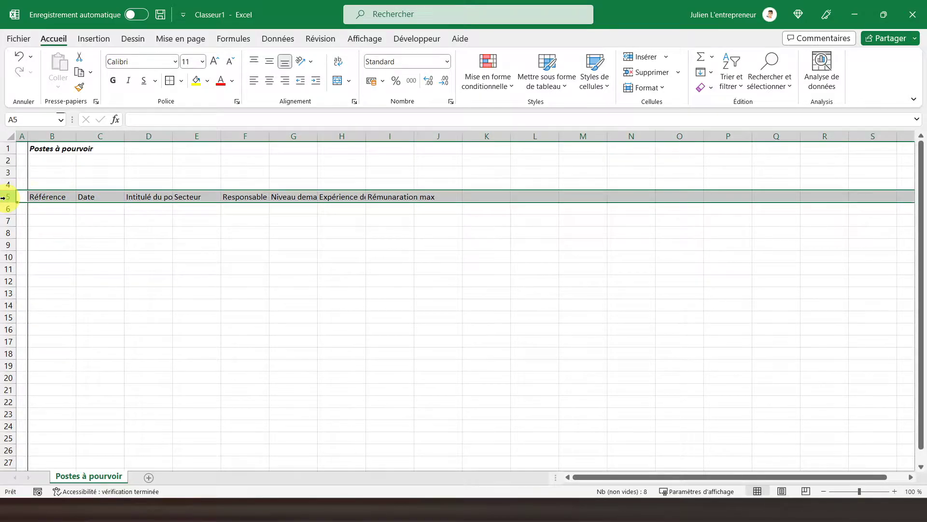
pyautogui.click(340, 62)
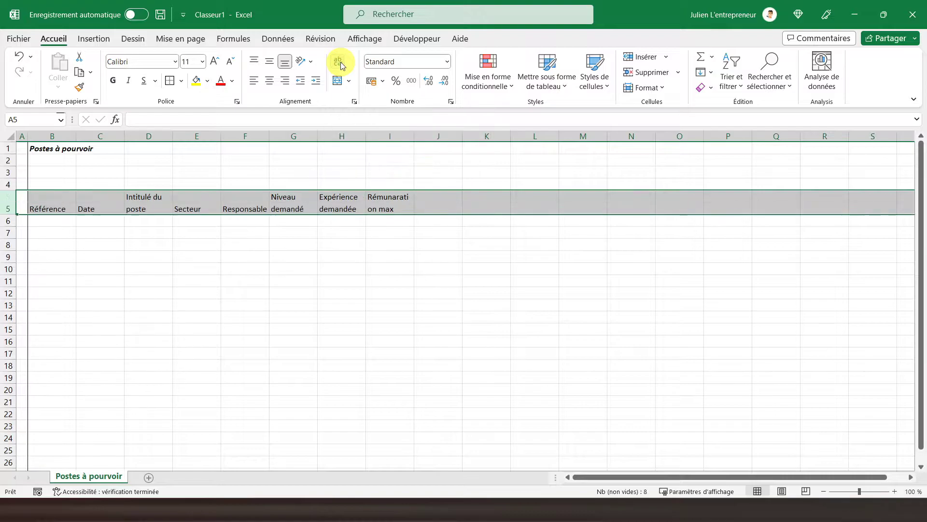
pyautogui.click(270, 61)
pyautogui.click(269, 80)
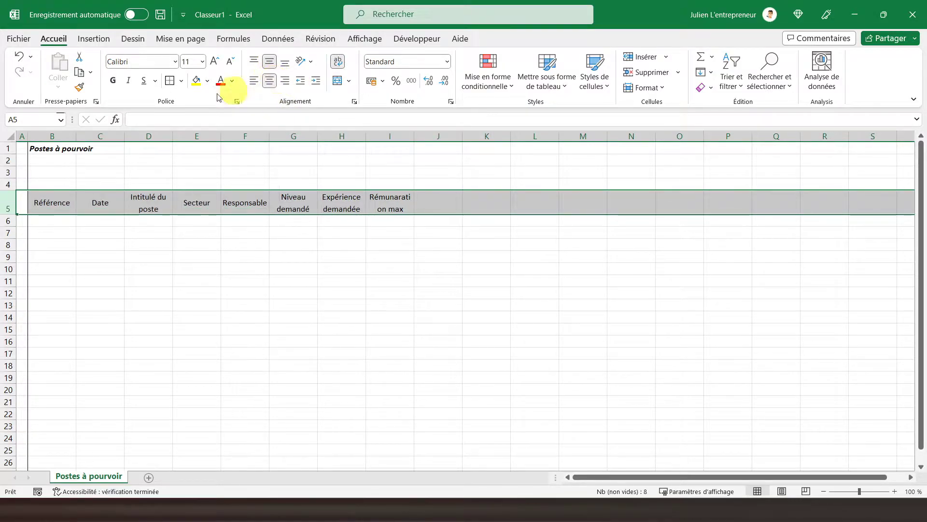
pyautogui.click(113, 81)
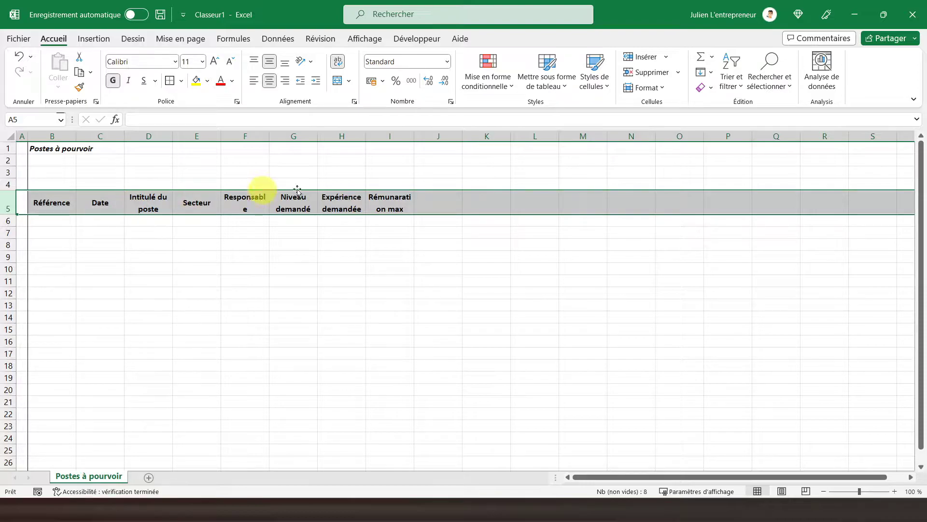
pyautogui.moveTo(414, 137); pyautogui.dragTo(429, 140)
pyautogui.moveTo(270, 136); pyautogui.dragTo(277, 140)
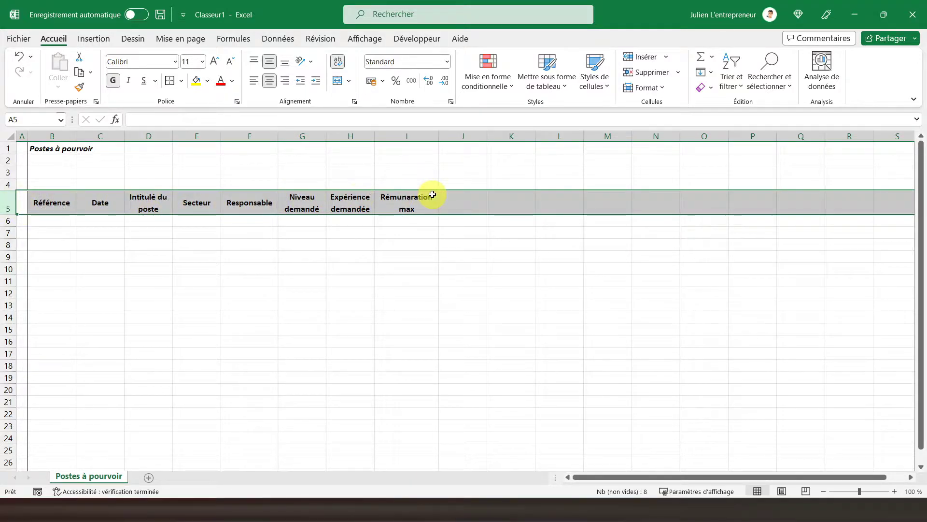
# Step: Give the header cells B5:I5 all borders and a grey fill
pyautogui.moveTo(49, 203); pyautogui.dragTo(420, 205)
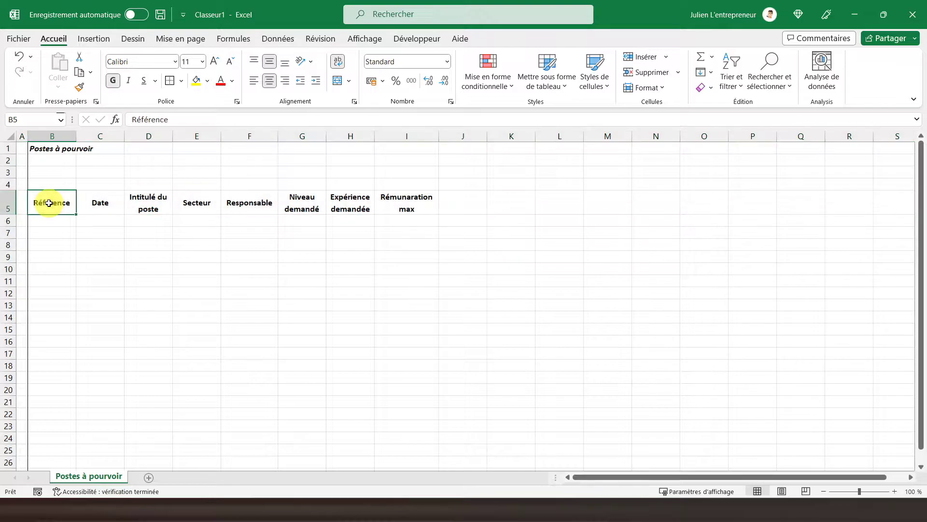
pyautogui.click(182, 80)
pyautogui.click(209, 203)
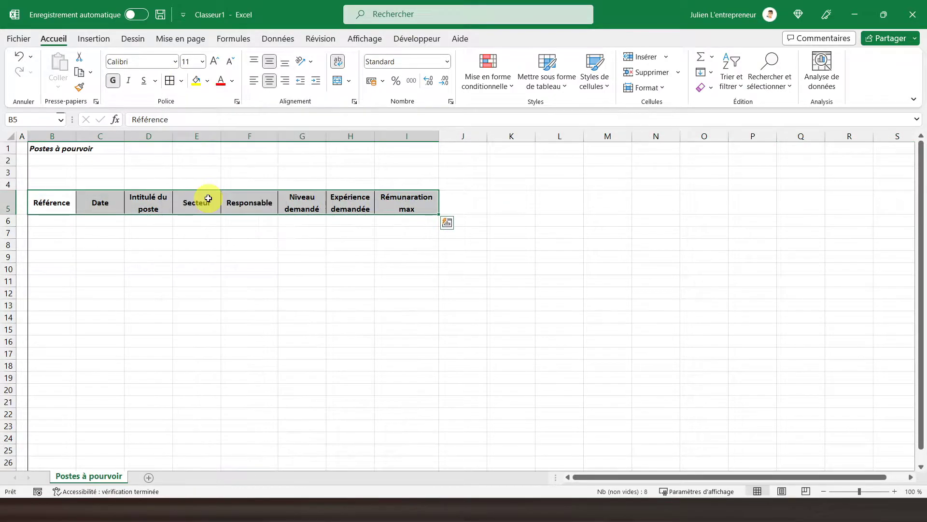
pyautogui.click(207, 81)
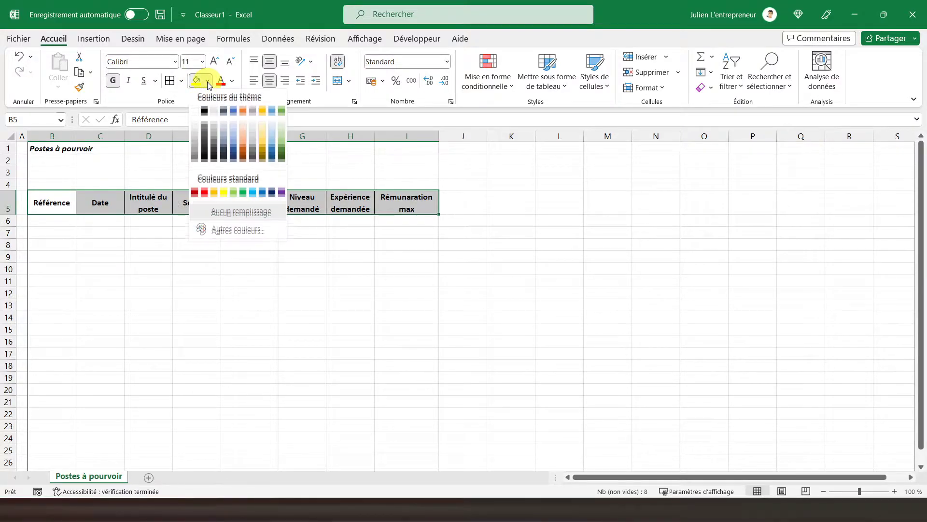
pyautogui.click(214, 128)
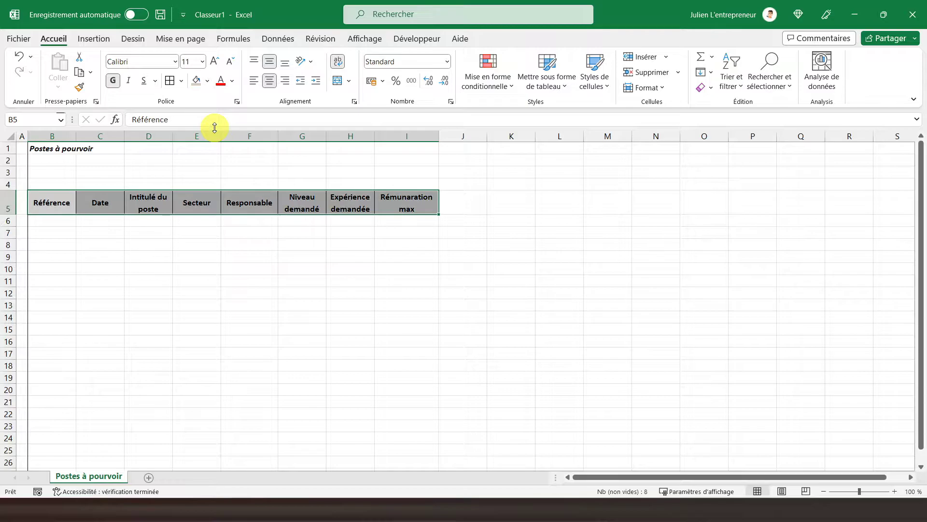
pyautogui.click(63, 236)
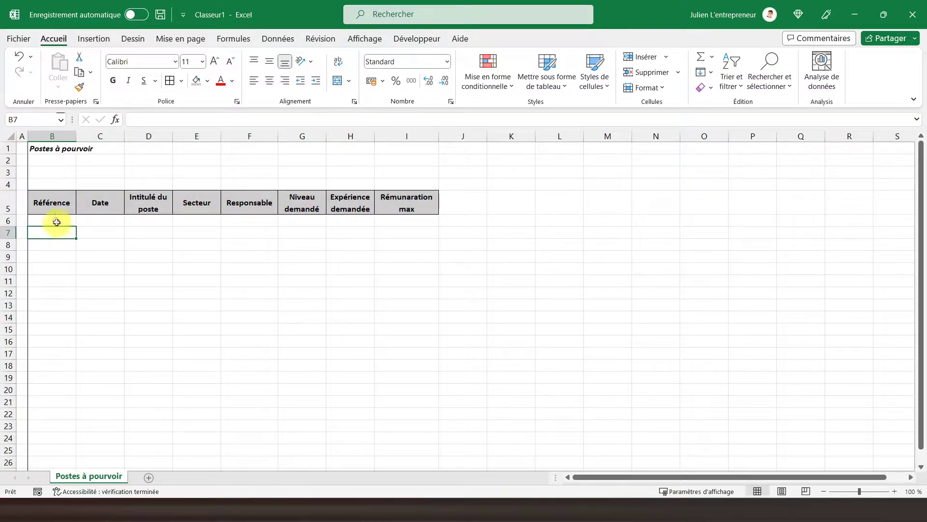
# Step: Select the table body range B6:I50
pyautogui.scroll(-7, 321, 311)
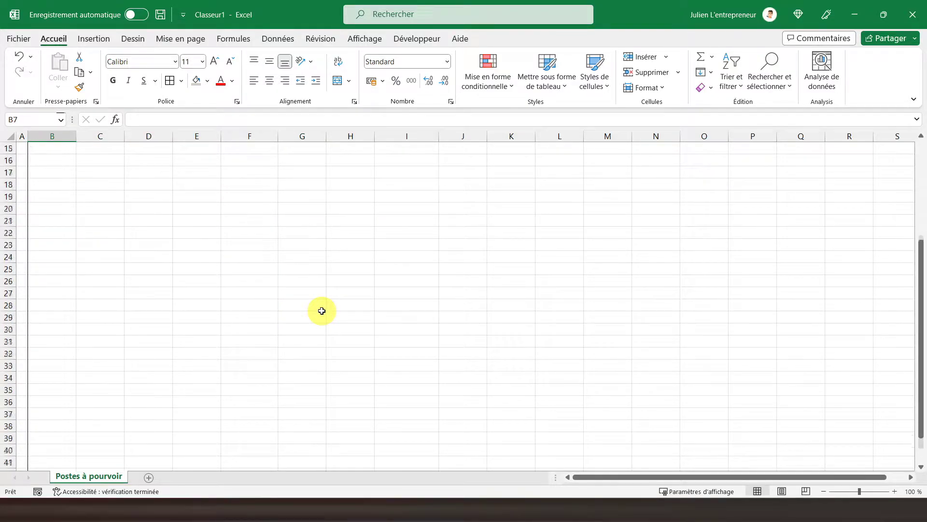
pyautogui.scroll(-1, 217, 356)
pyautogui.scroll(-1, 213, 355)
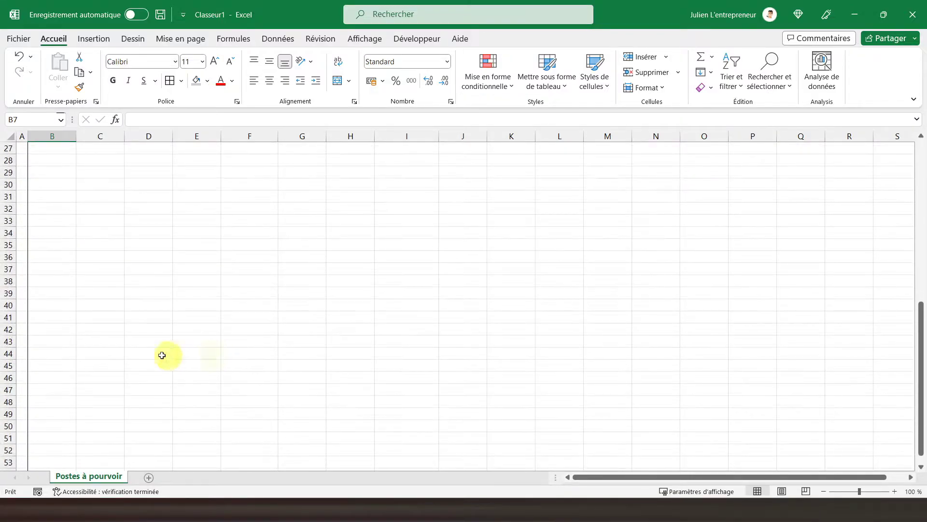
pyautogui.moveTo(50, 426); pyautogui.dragTo(204, 68)
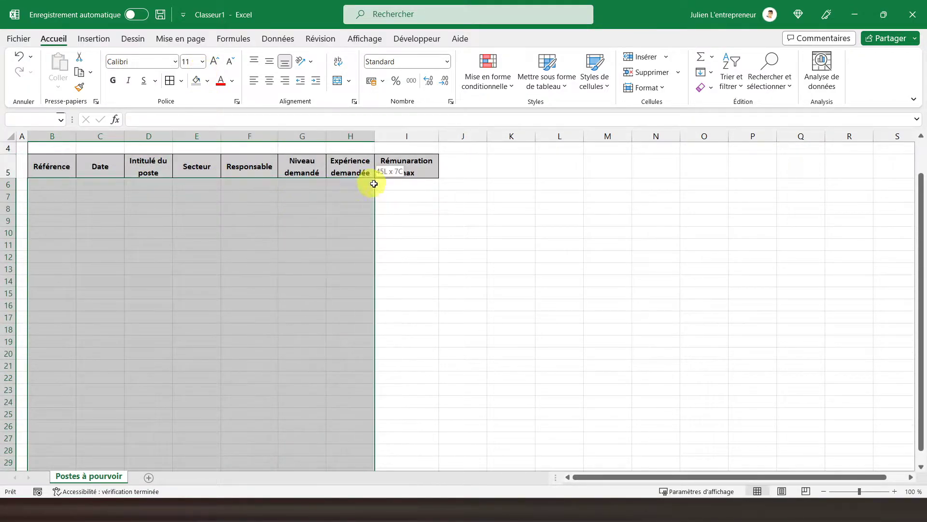
pyautogui.moveTo(205, 69); pyautogui.dragTo(396, 187)
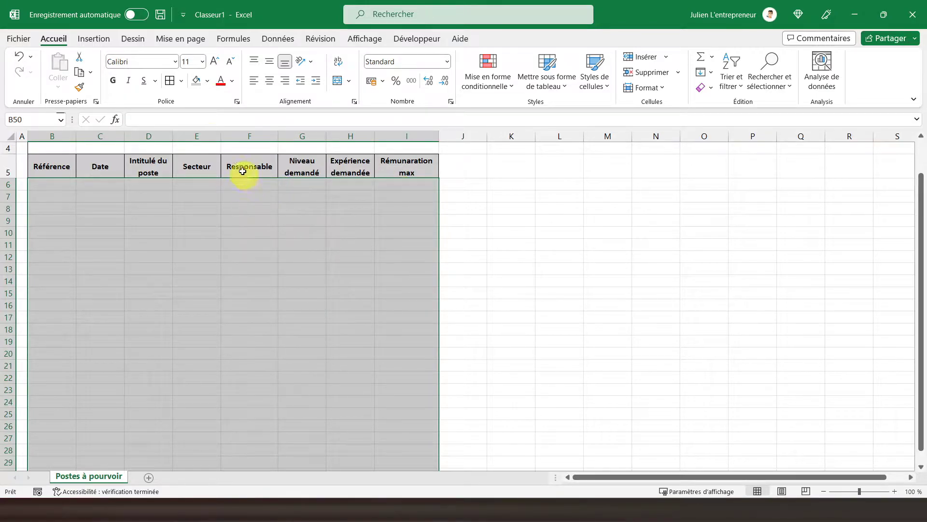
# Step: Give B6:I50 a thin outline with dotted inside borders and centre it horizontally
pyautogui.click(184, 89)
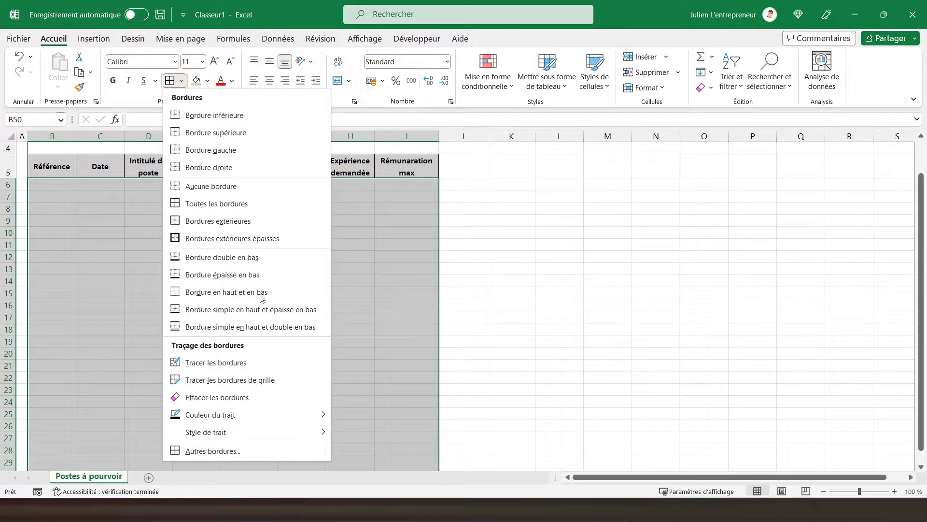
pyautogui.click(232, 453)
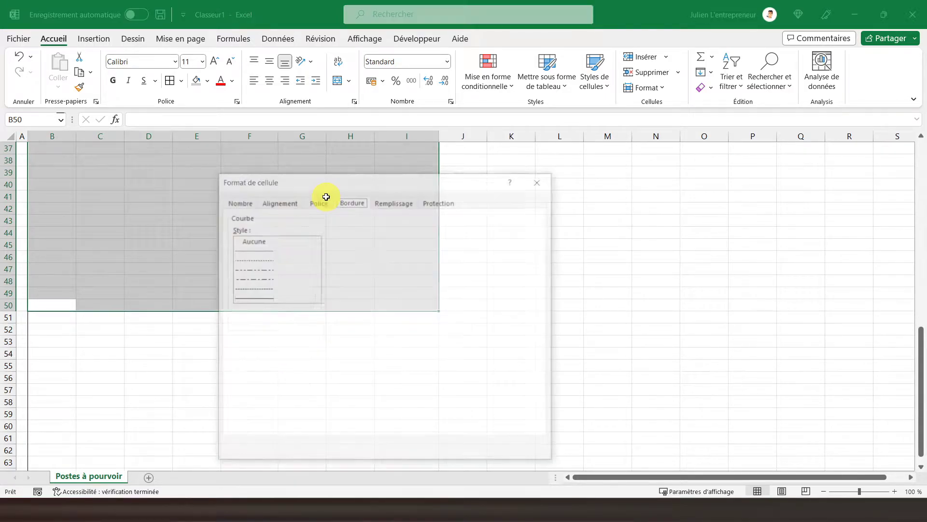
pyautogui.click(381, 248)
pyautogui.click(396, 240)
pyautogui.click(256, 250)
pyautogui.click(375, 304)
pyautogui.click(403, 289)
pyautogui.click(478, 451)
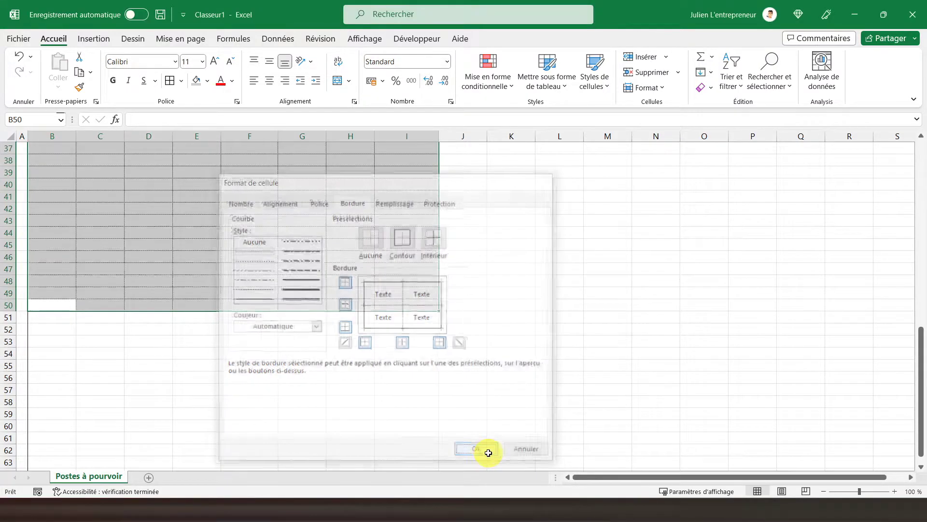
pyautogui.scroll(5, 305, 234)
pyautogui.scroll(7, 305, 237)
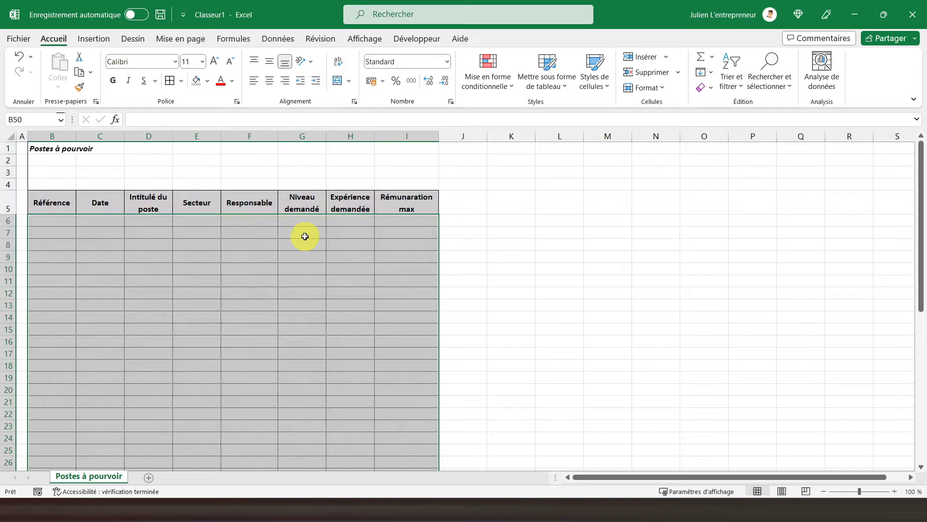
pyautogui.click(271, 83)
# Step: Centre the table body vertically and apply Accounting format to column I
pyautogui.click(271, 67)
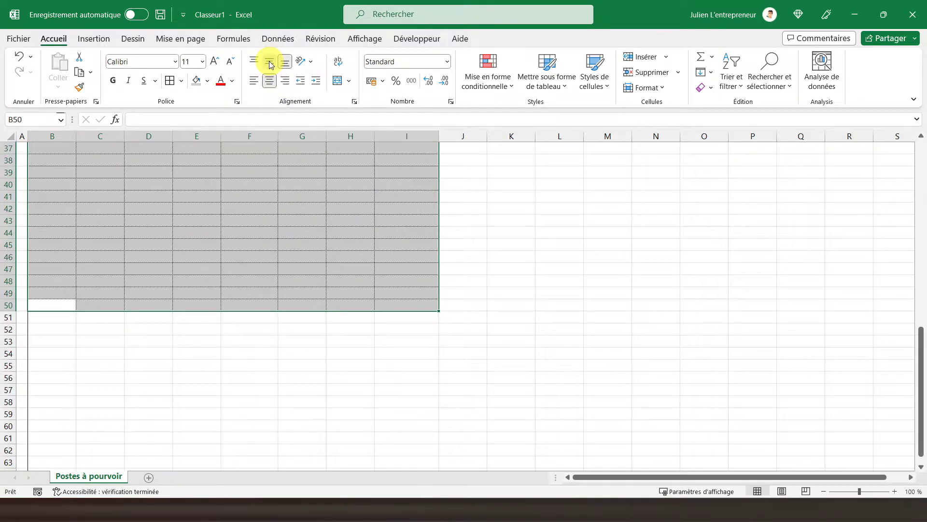
pyautogui.scroll(12, 392, 205)
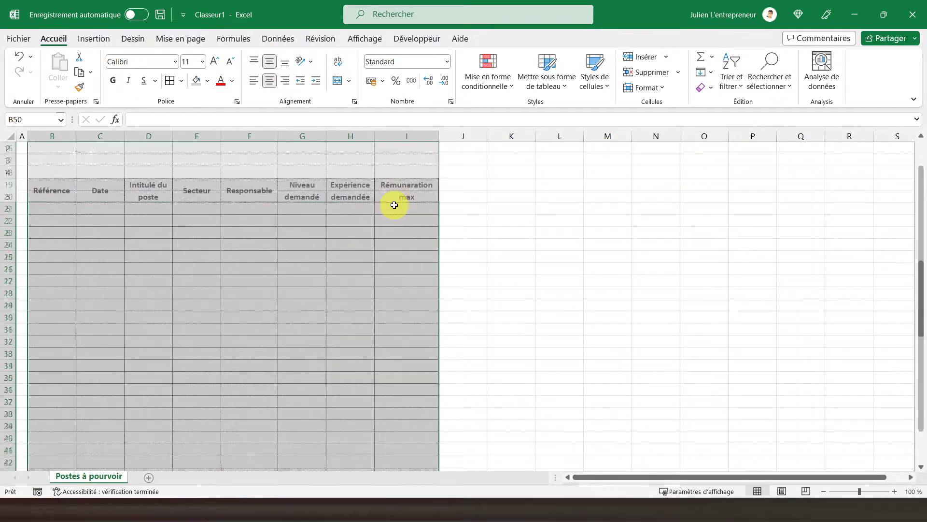
pyautogui.click(395, 136)
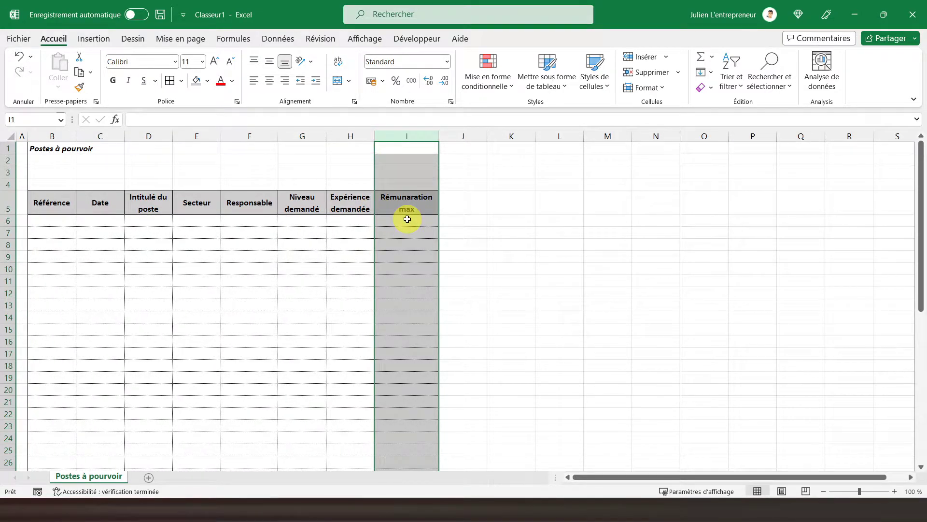
pyautogui.click(371, 81)
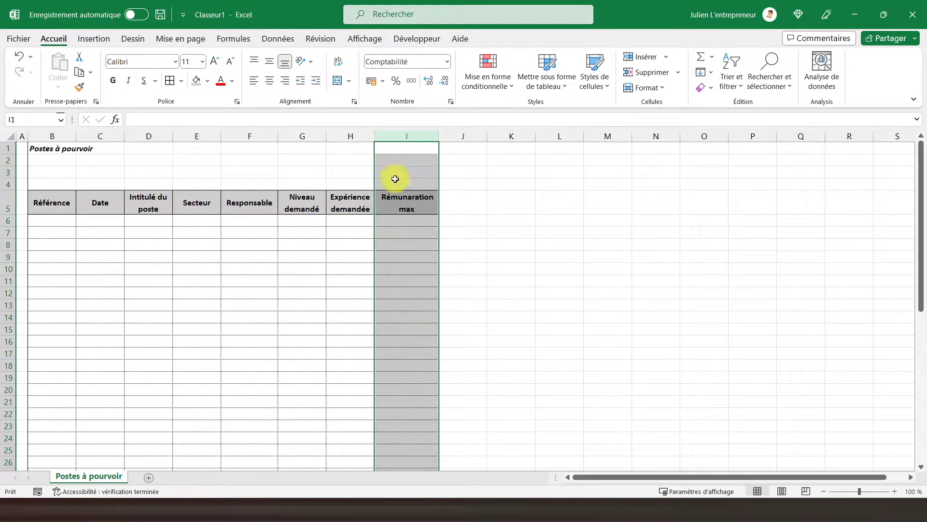
# Step: Correct the I5 header to read 'Rémunération max'
pyautogui.click(407, 202)
pyautogui.click(160, 119)
pyautogui.press('BackSpace')
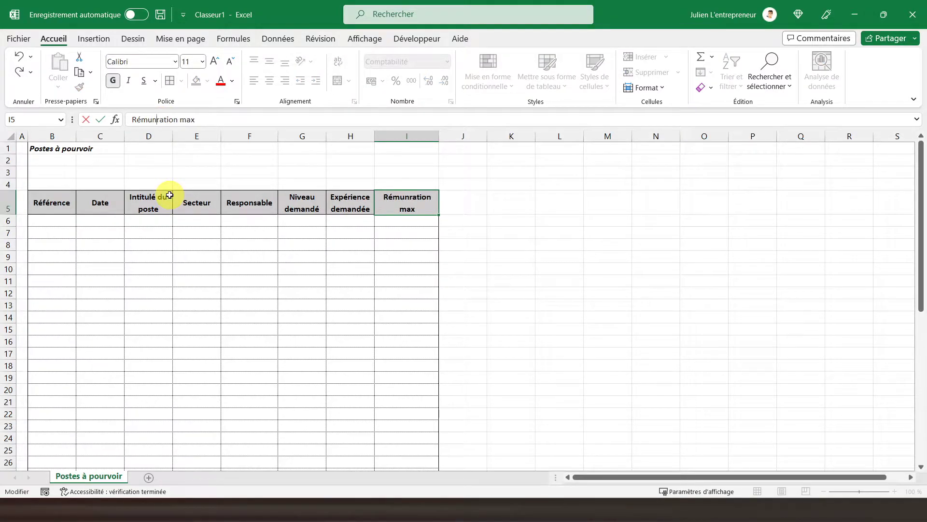
pyautogui.write('é')
pyautogui.press('Return')
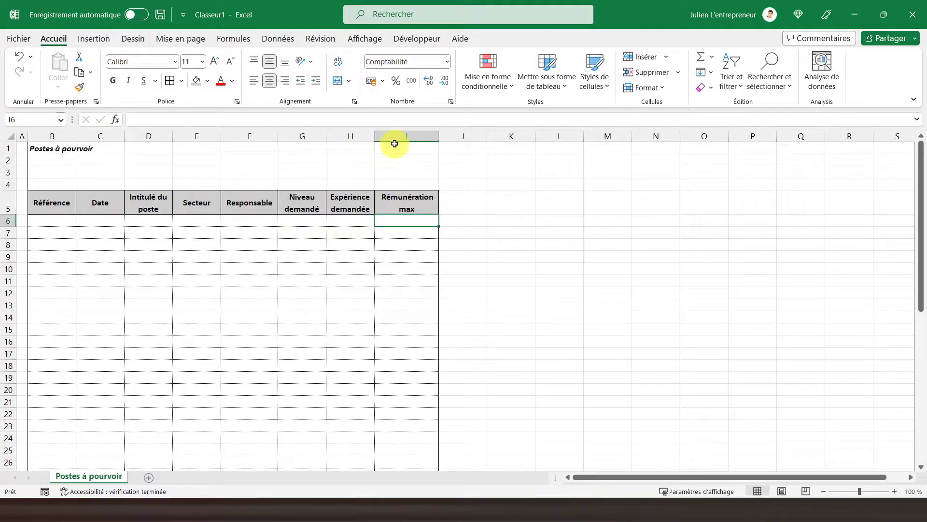
# Step: Test the accounting format with a value of 4 in I6, then clear it
pyautogui.click(395, 137)
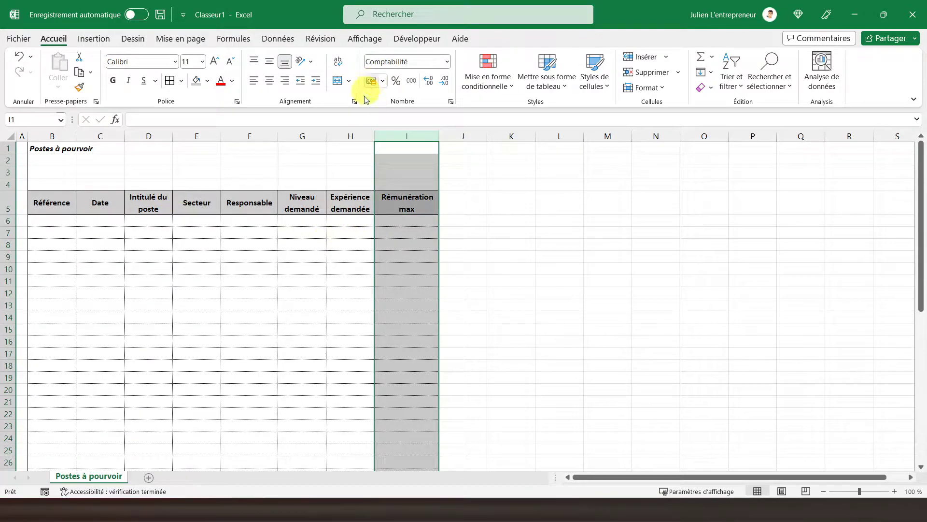
pyautogui.click(417, 234)
pyautogui.click(407, 221)
pyautogui.write('4')
pyautogui.click(407, 221)
pyautogui.press('Delete')
pyautogui.click(344, 222)
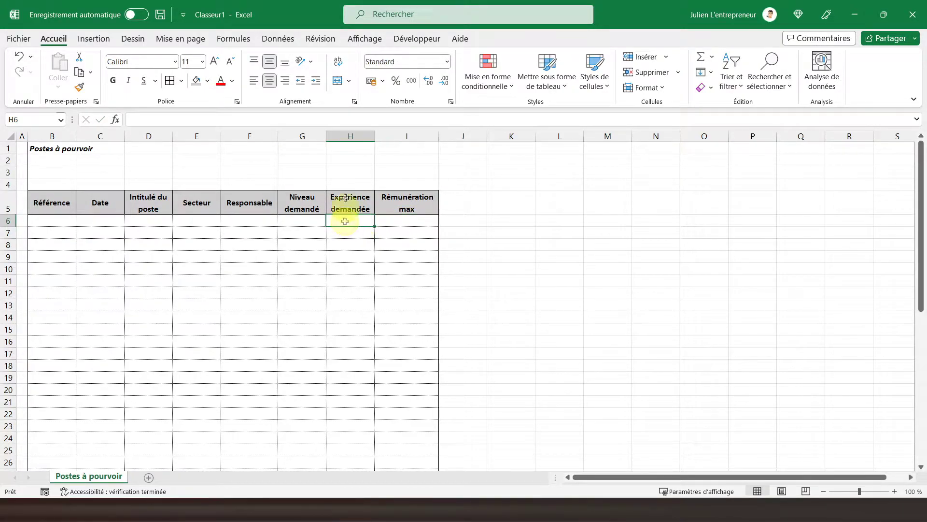
# Step: Give column H the custom format 0" ans" and enter 4 in H6 to show '4 ans'
pyautogui.click(346, 135)
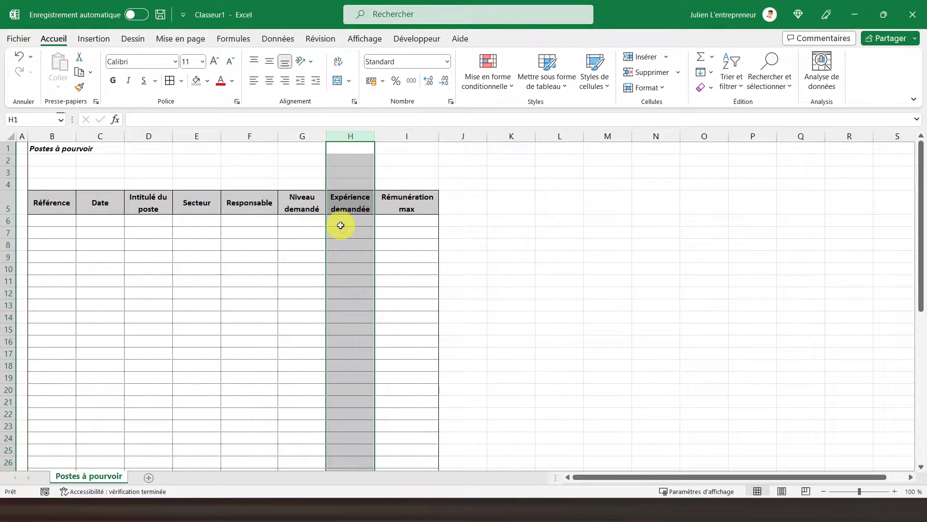
pyautogui.rightClick(341, 225)
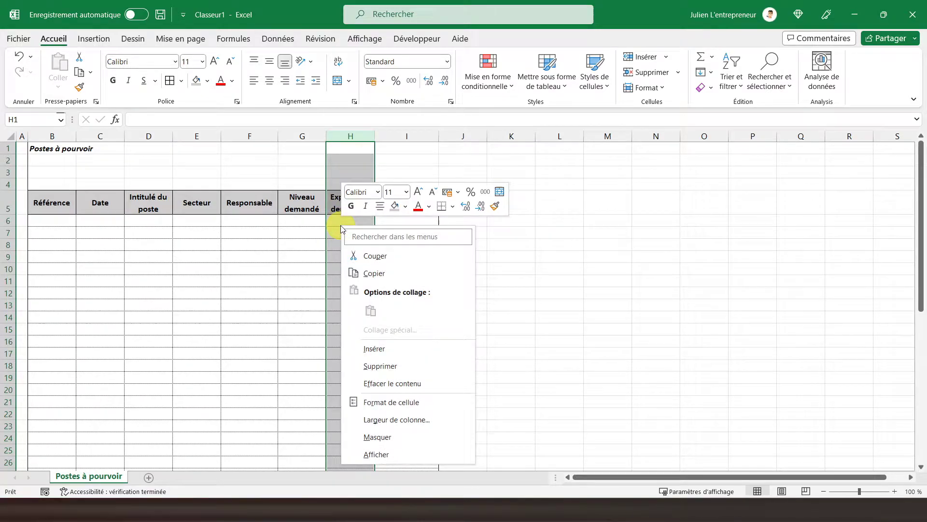
pyautogui.click(386, 403)
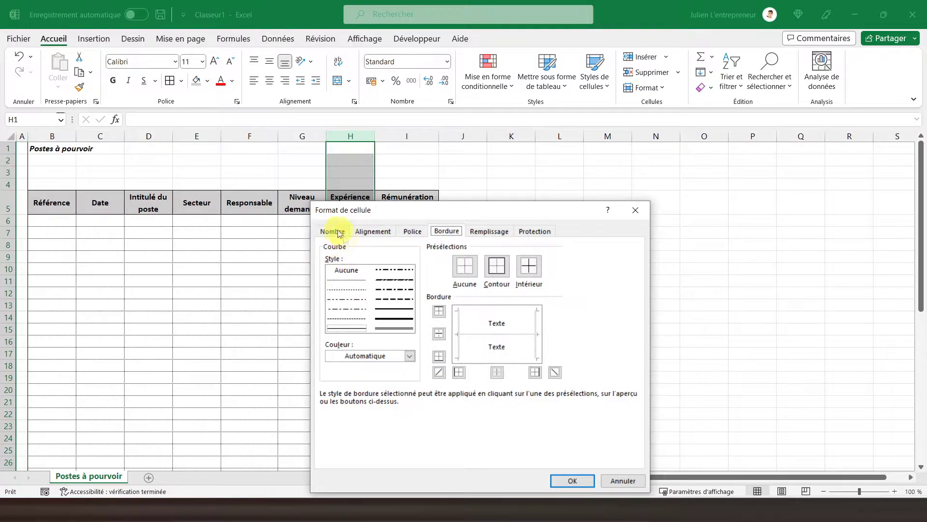
pyautogui.click(334, 231)
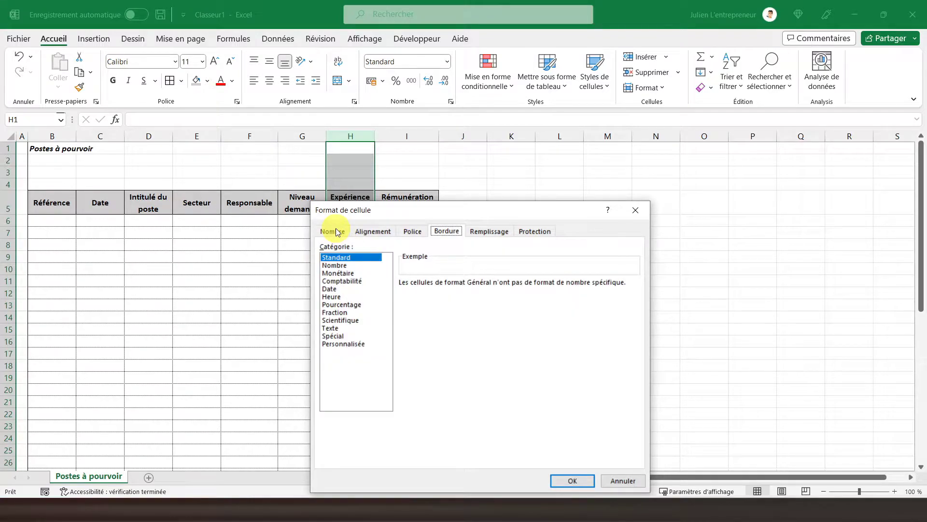
pyautogui.click(349, 345)
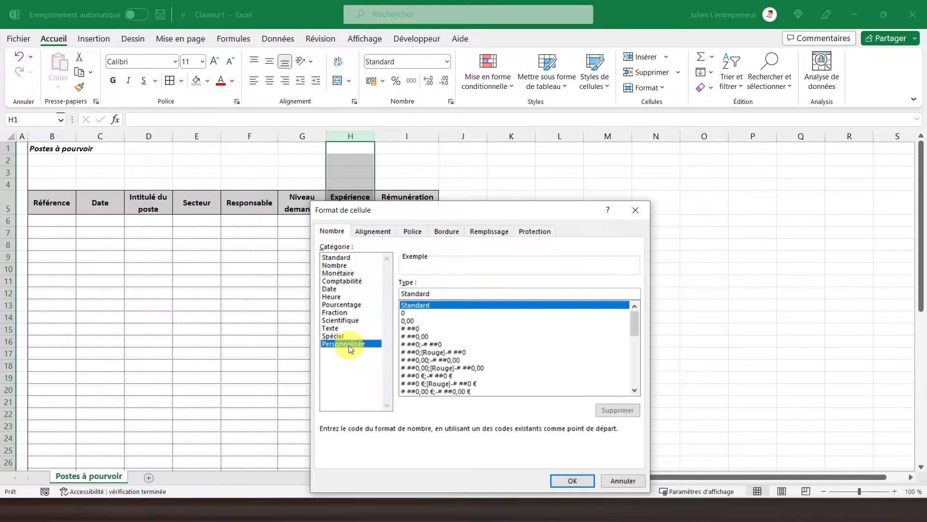
pyautogui.click(404, 312)
pyautogui.click(412, 294)
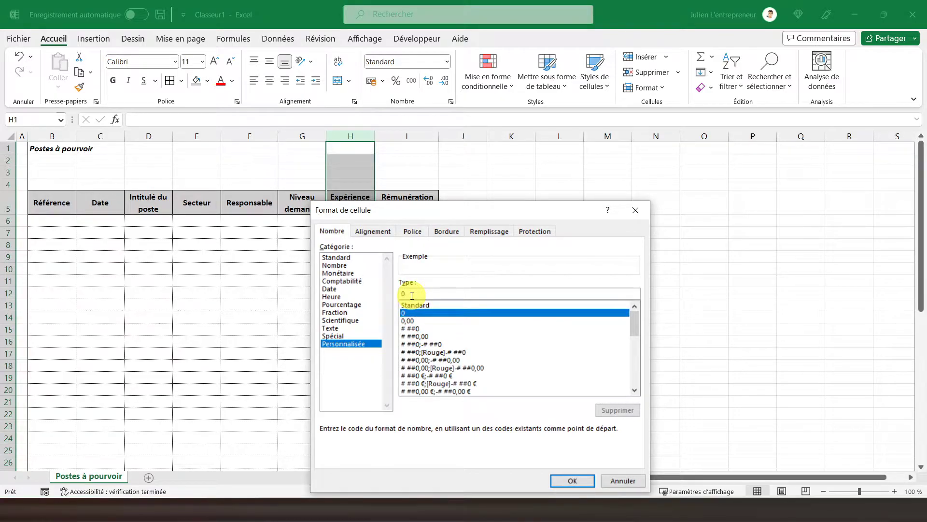
pyautogui.write('" ans')
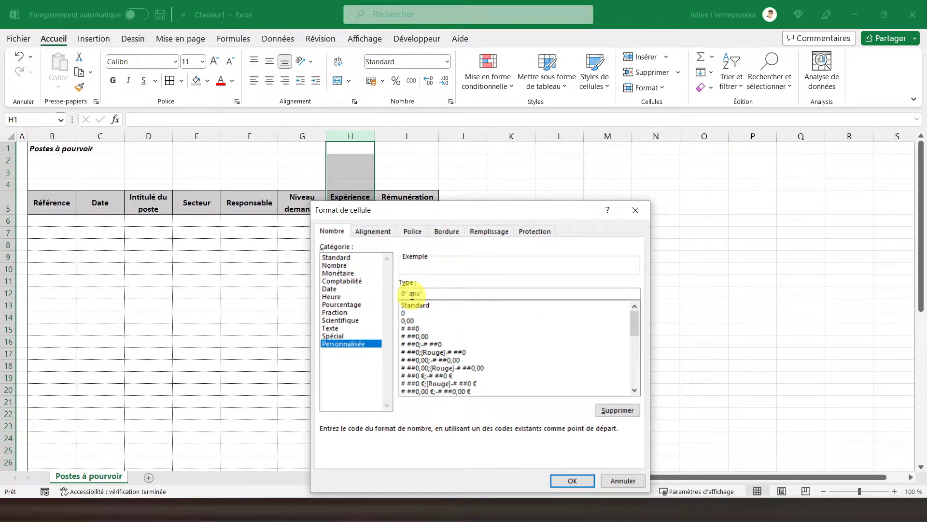
pyautogui.press('Return')
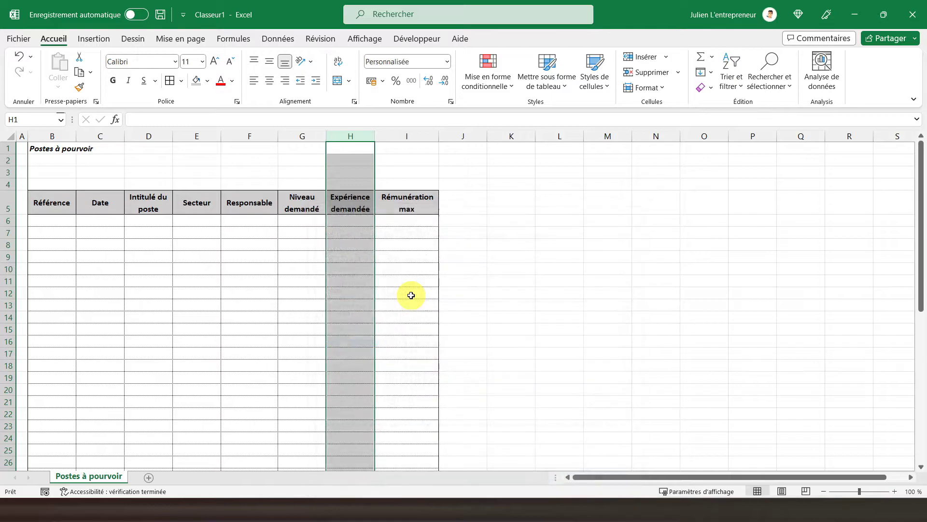
pyautogui.click(357, 223)
pyautogui.write('4')
pyautogui.press('Return')
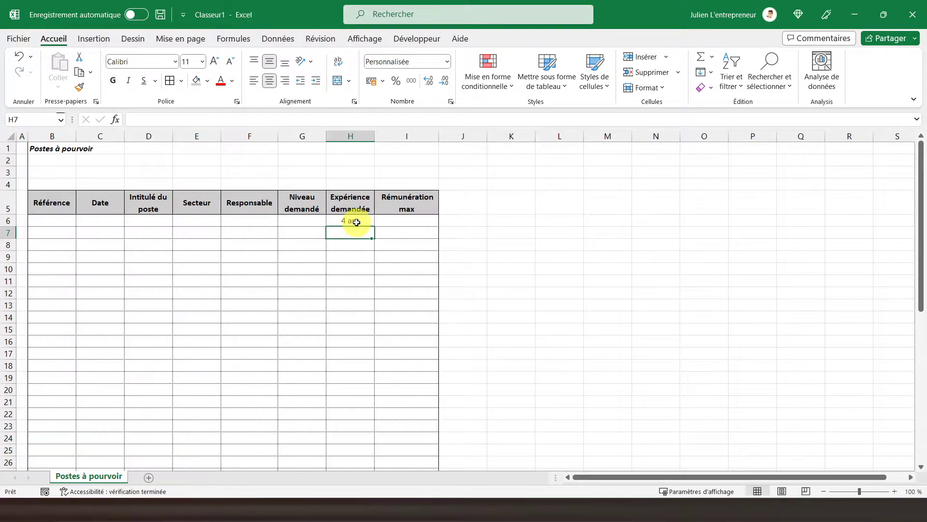
# Step: Centre columns B to J and keep the B1 title left-aligned
pyautogui.moveTo(54, 136)
pyautogui.mouseDown()
pyautogui.moveTo(423, 153)
pyautogui.moveTo(411, 152)
pyautogui.mouseUp()
pyautogui.click(272, 86)
pyautogui.click(268, 63)
pyautogui.click(55, 144)
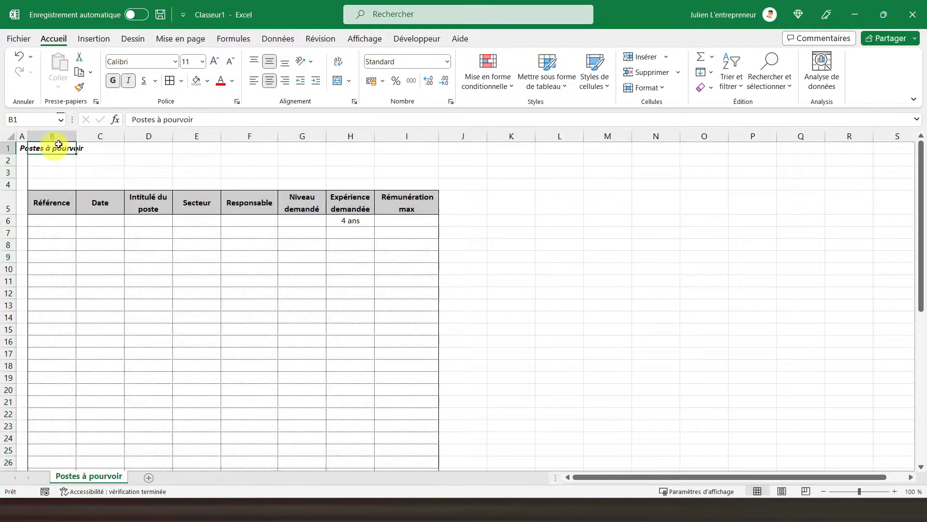
pyautogui.click(253, 81)
pyautogui.click(301, 190)
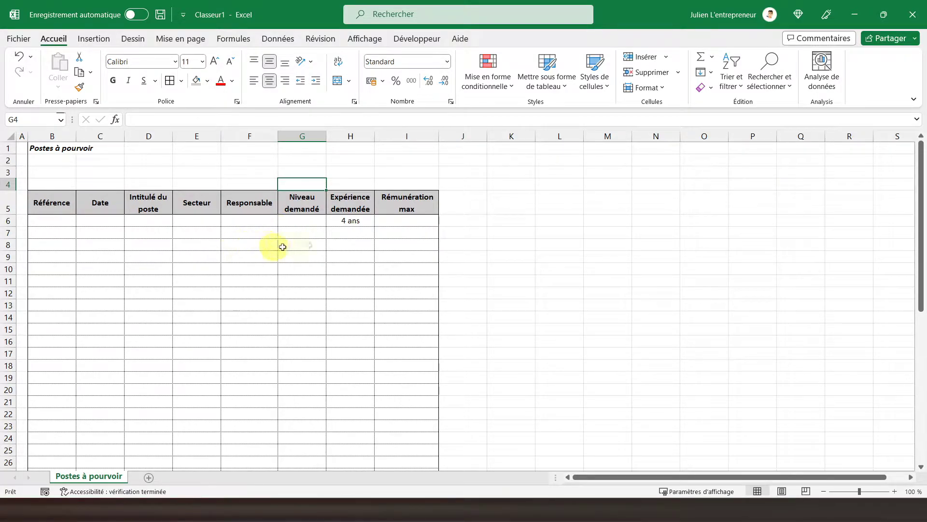
# Step: Narrow column J to a width of 2
pyautogui.click(465, 136)
pyautogui.rightClick(464, 134)
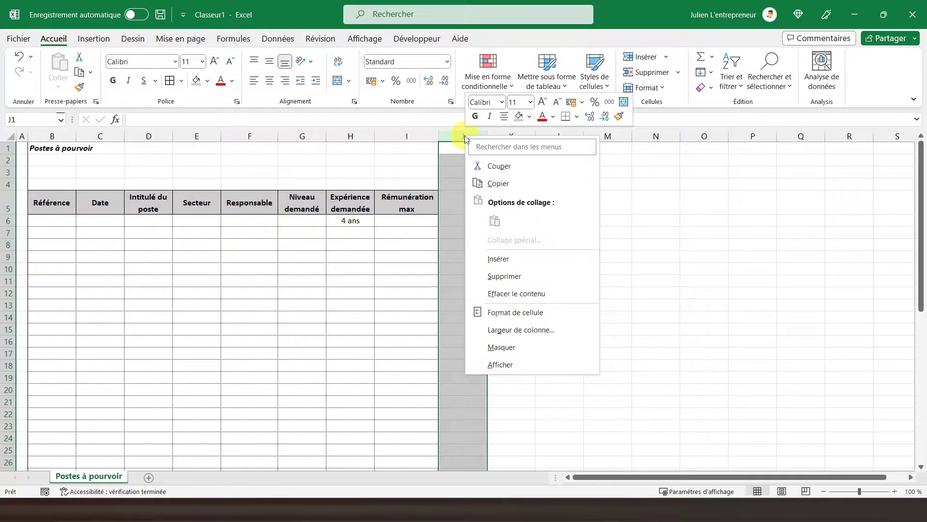
pyautogui.click(531, 328)
pyautogui.write('2')
pyautogui.press('Return')
# Step: Enter headers 'Liste des secteurs' in K5 and 'Responsable' in L5, widening column L
pyautogui.click(471, 199)
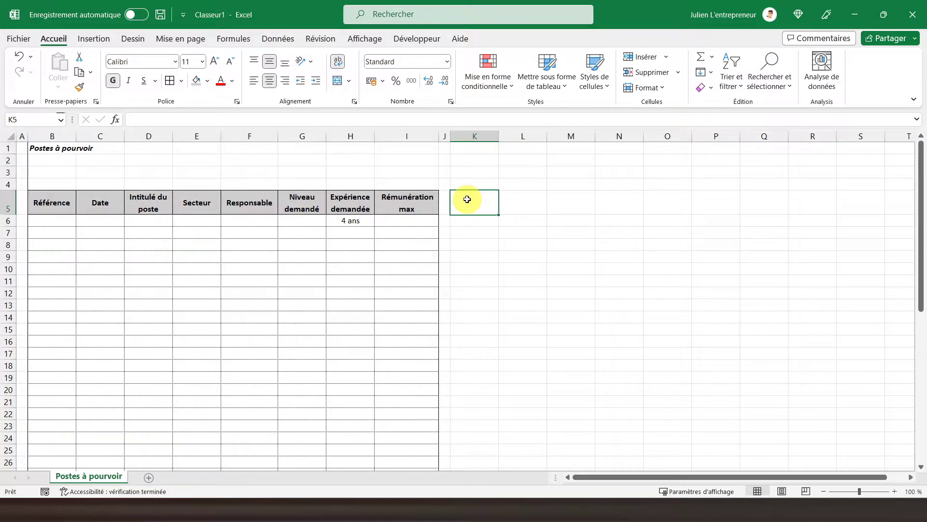
pyautogui.write('Liste des s')
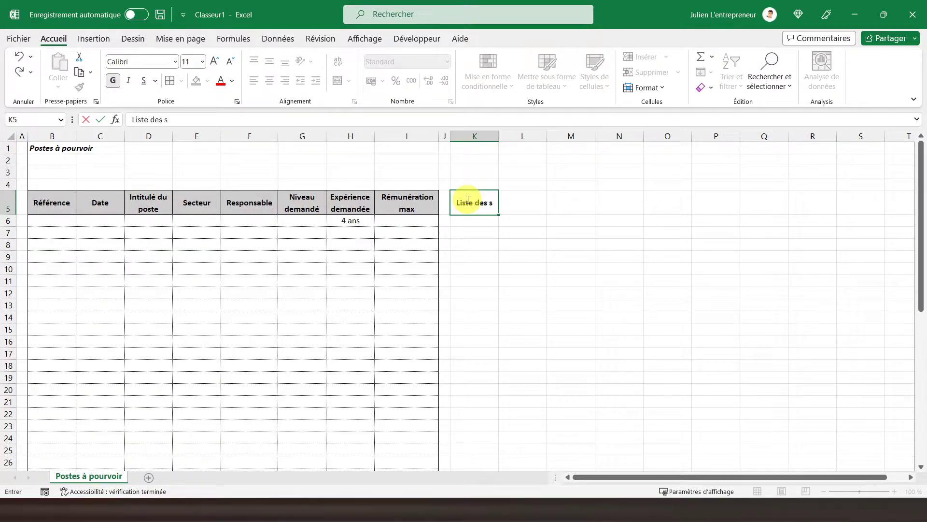
pyautogui.write('ecteurs')
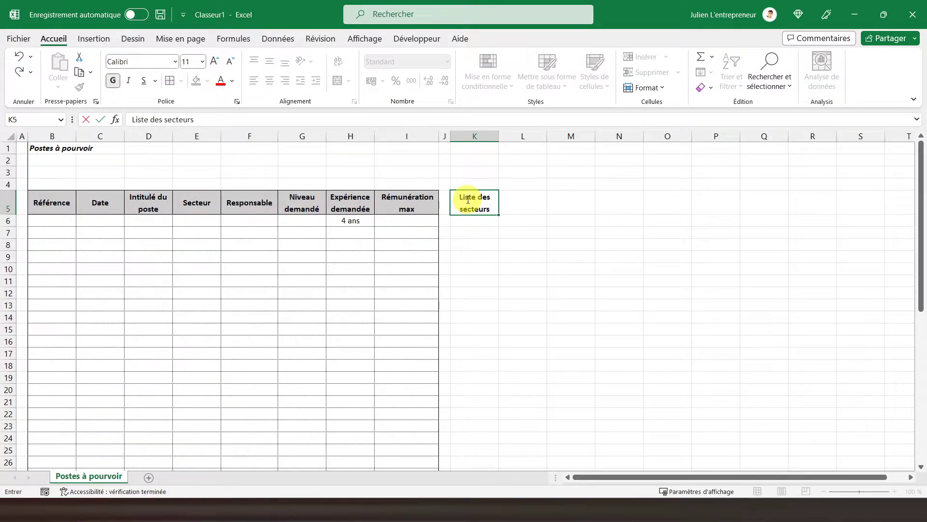
pyautogui.press('Tab')
pyautogui.write('R')
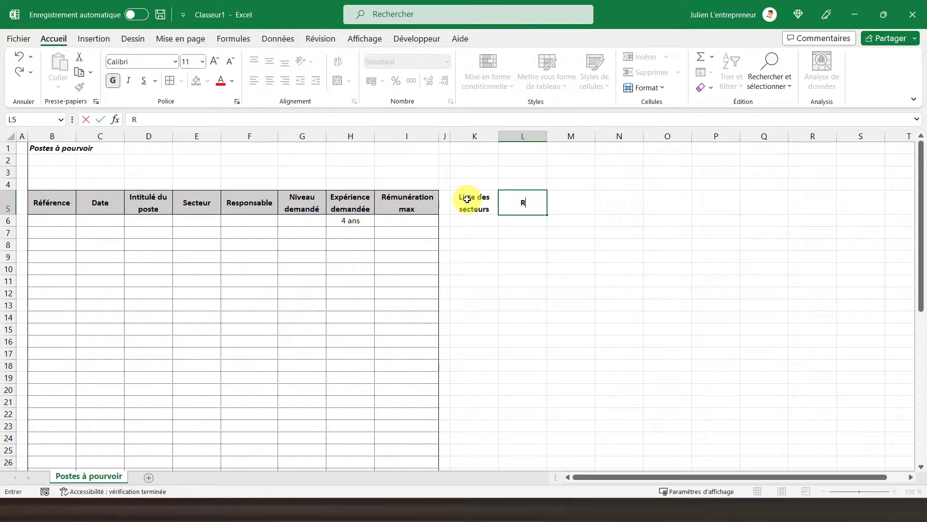
pyautogui.write('esponsable')
pyautogui.press('Return')
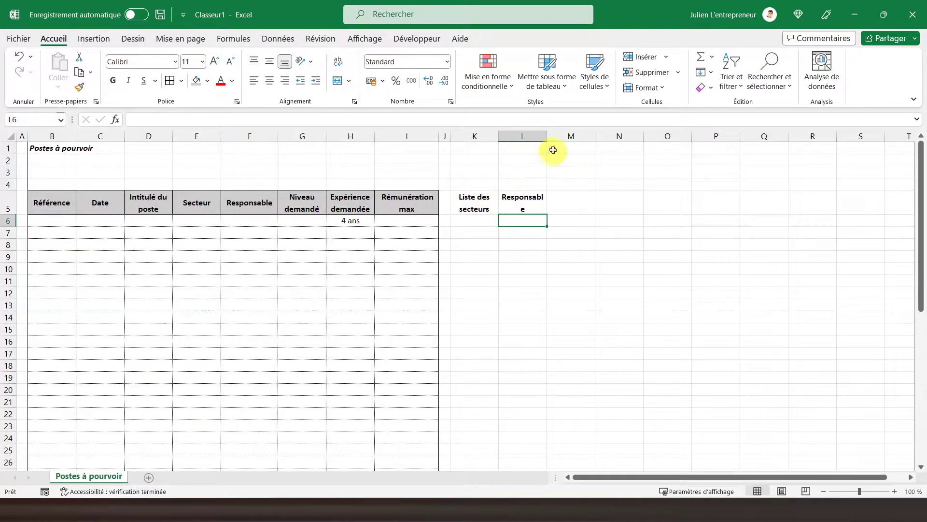
pyautogui.moveTo(547, 136); pyautogui.dragTo(556, 137)
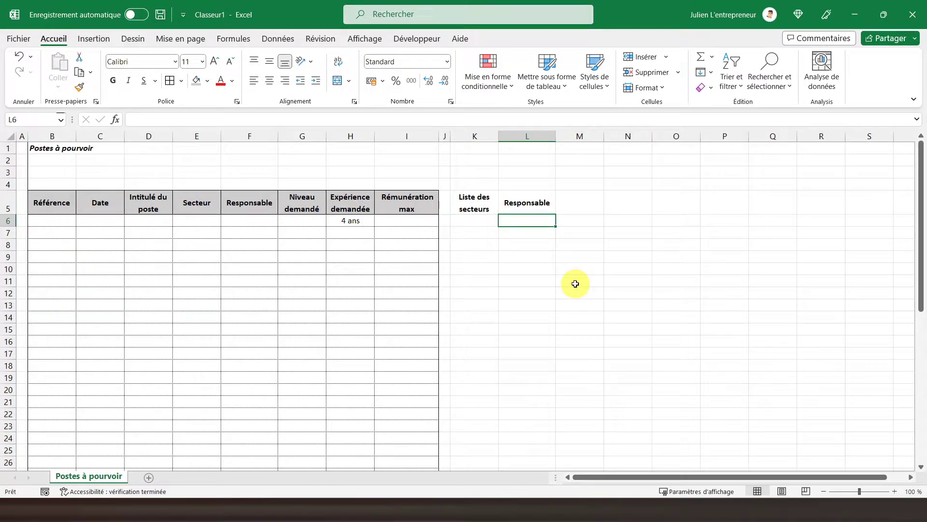
# Step: Narrow column M to width 2 and enter the header 'Niveaux d'études' in N5
pyautogui.click(571, 135)
pyautogui.rightClick(571, 135)
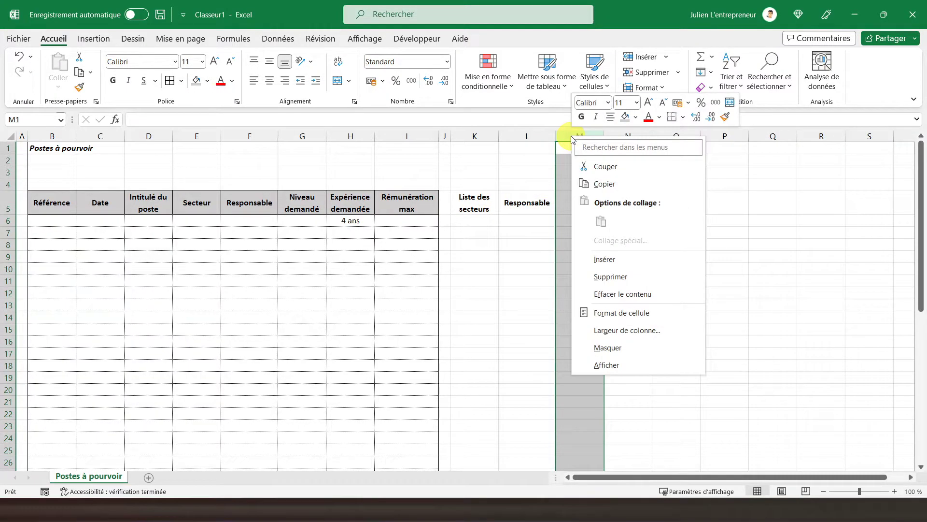
pyautogui.click(628, 330)
pyautogui.write('2')
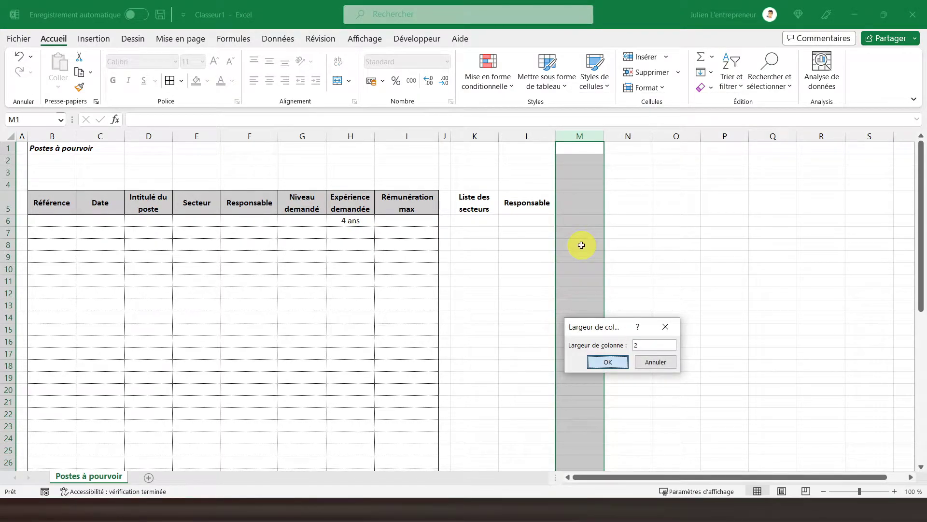
pyautogui.press('Return')
pyautogui.click(580, 203)
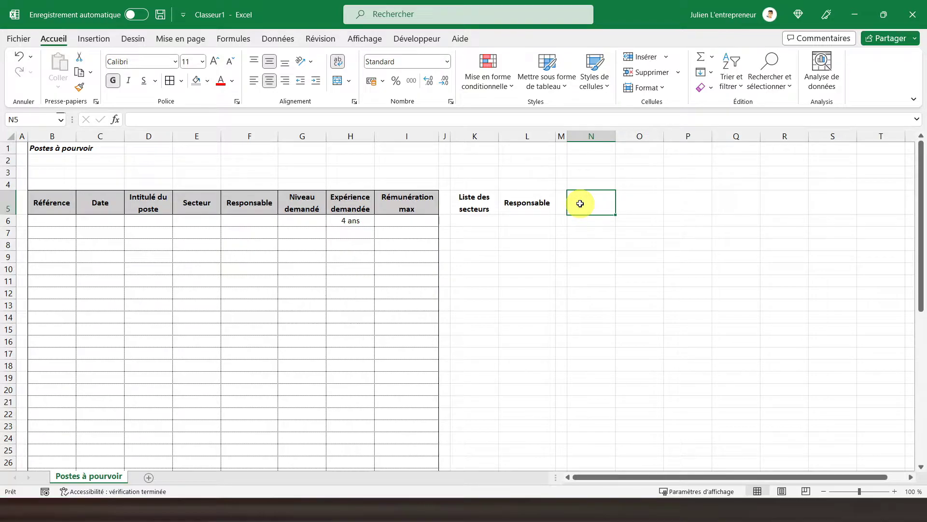
pyautogui.write('Niveau')
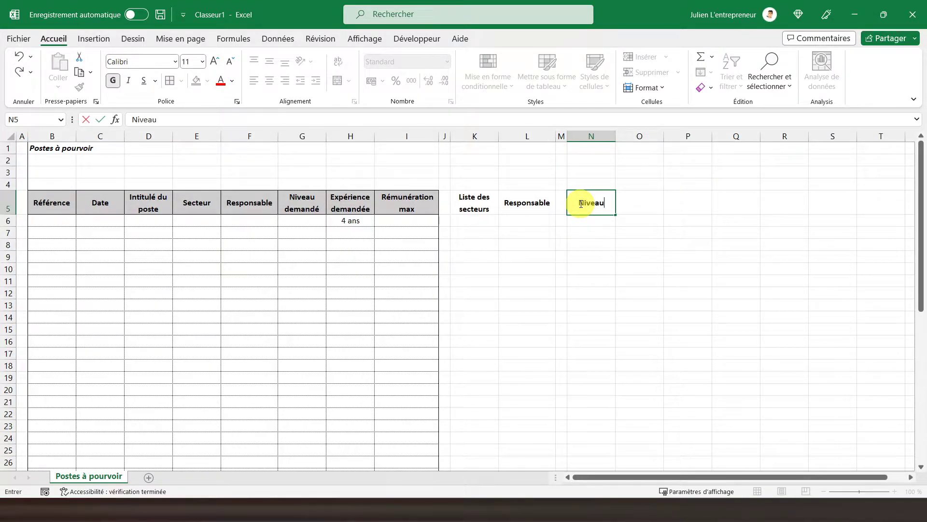
pyautogui.write("x d'études")
pyautogui.press('Return')
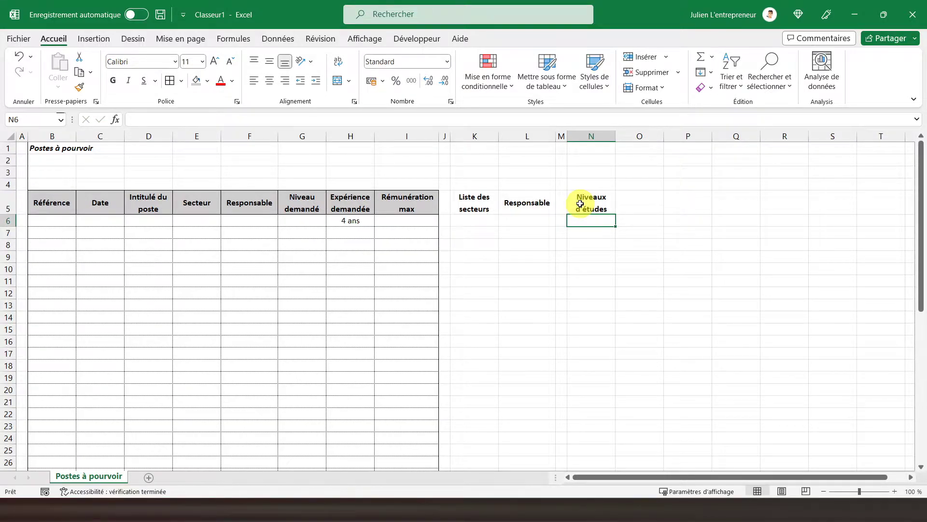
# Step: Narrow column O to a width of 2
pyautogui.click(627, 136)
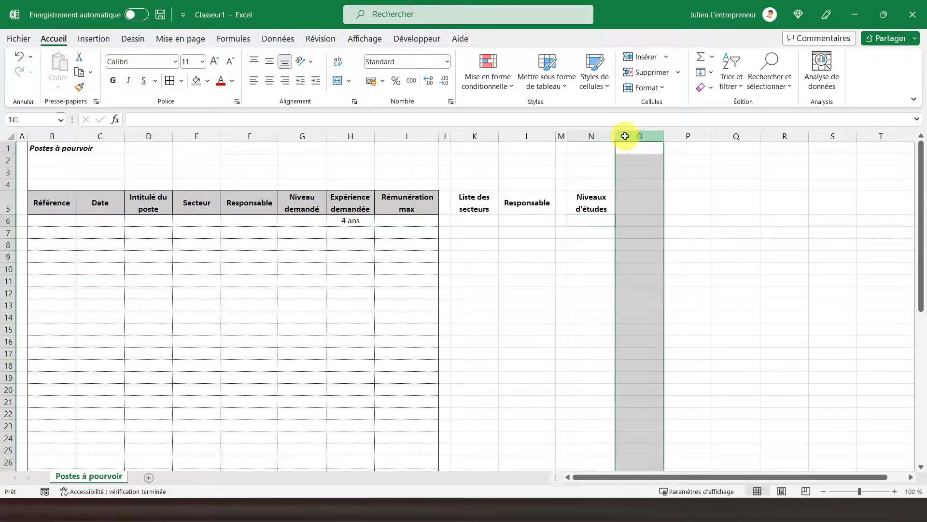
pyautogui.rightClick(628, 136)
pyautogui.click(654, 332)
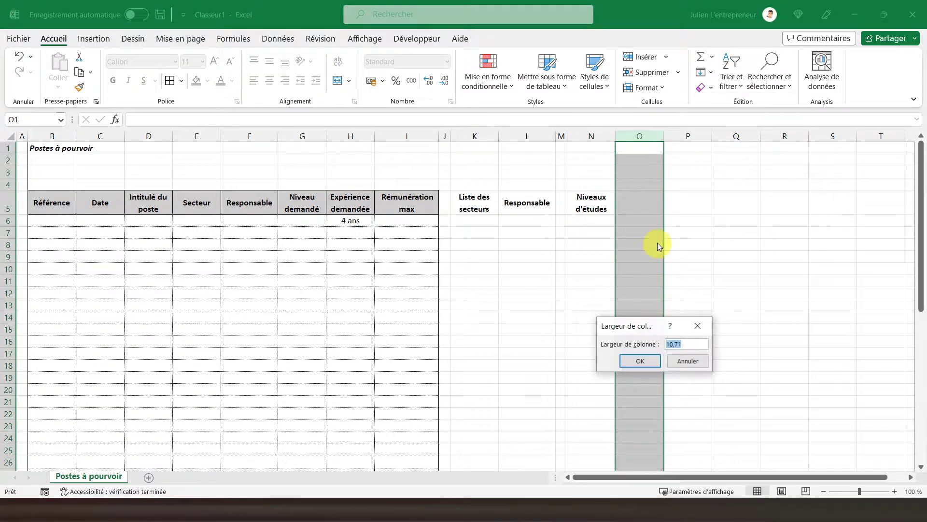
pyautogui.write('2')
pyautogui.press('Return')
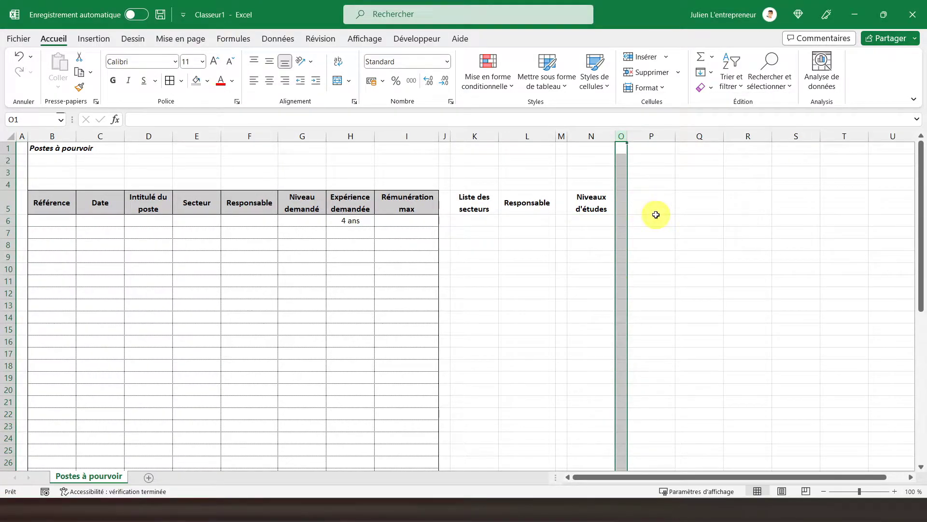
# Step: Enter the Avis header in P5 with Favorable, en attente and Défavorable in P6:P8
pyautogui.click(652, 201)
pyautogui.write('Avis')
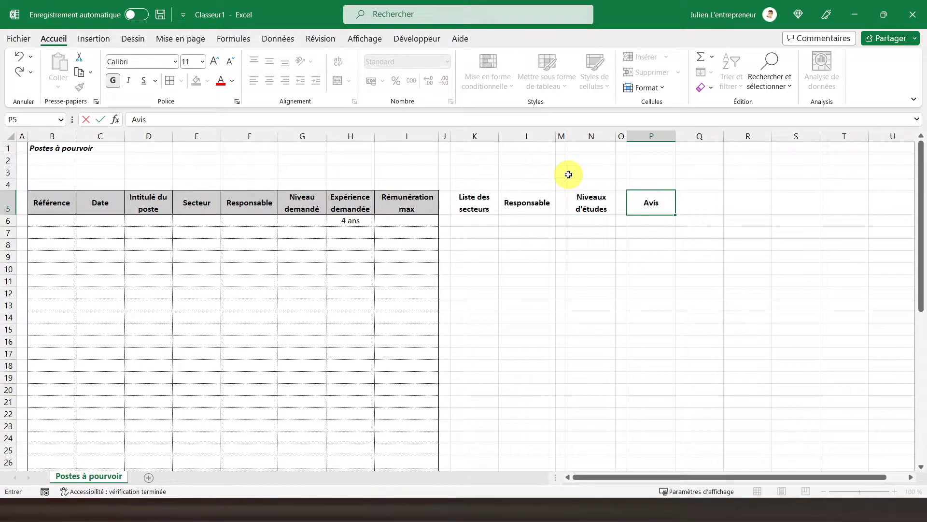
pyautogui.press('Return')
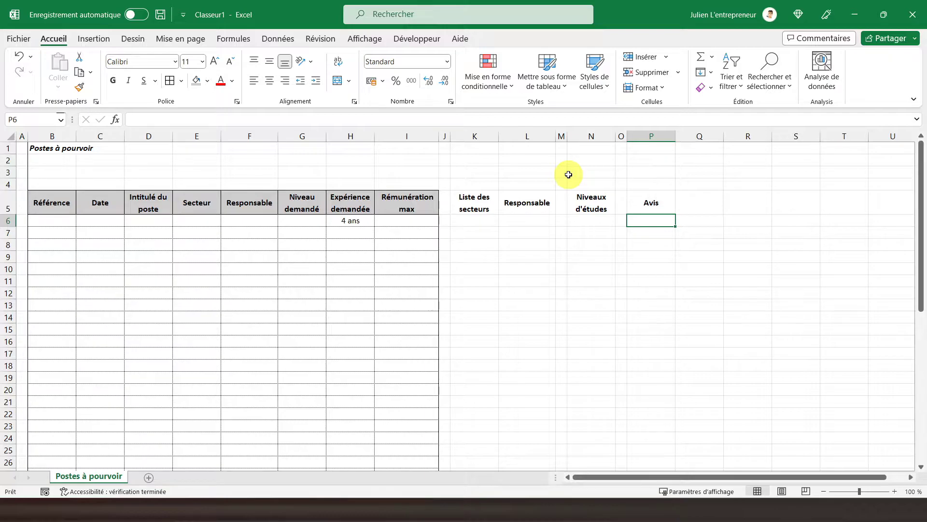
pyautogui.write('Fa')
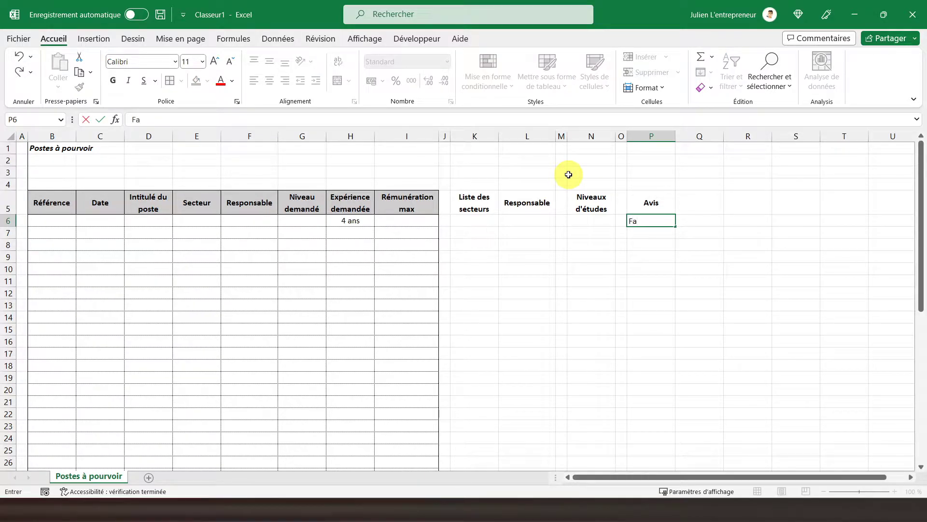
pyautogui.write('vorable')
pyautogui.press('Return')
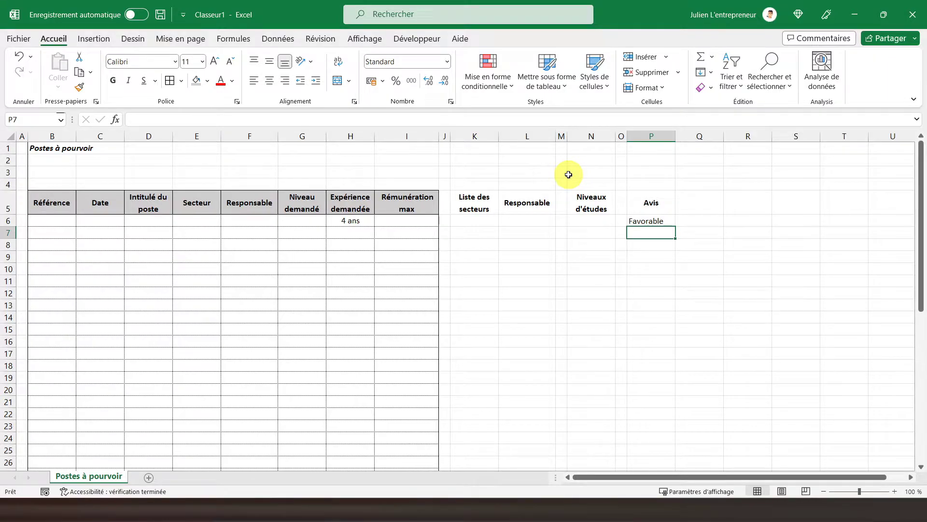
pyautogui.write('en att')
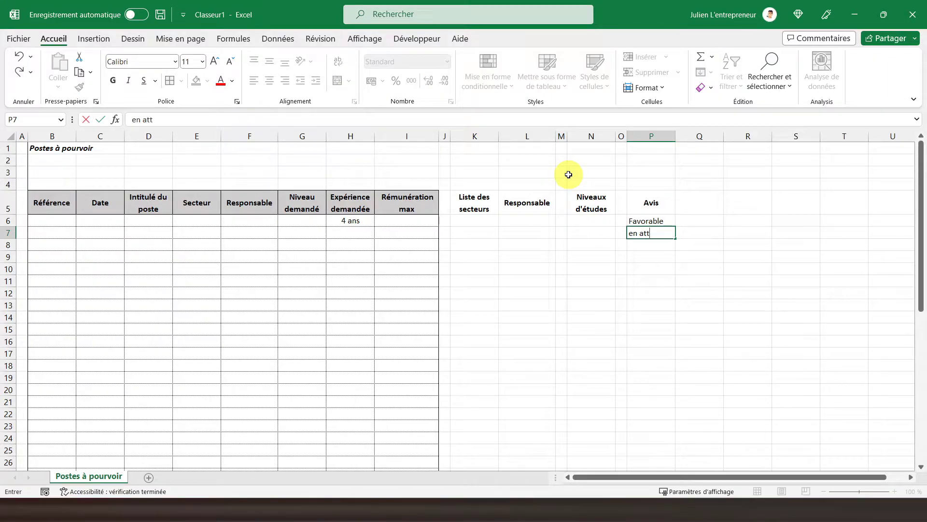
pyautogui.write('ent')
pyautogui.press('Return')
pyautogui.write('Défavorabl')
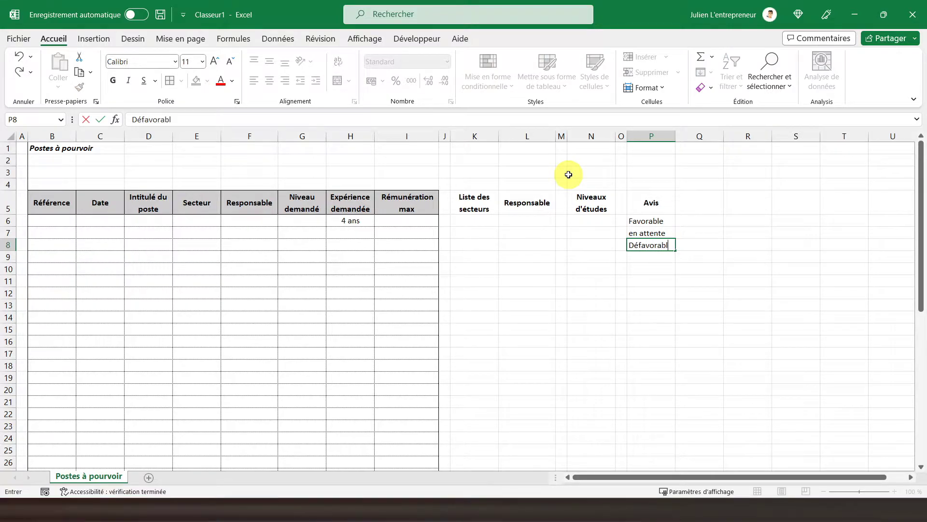
pyautogui.write('e')
pyautogui.press('Return')
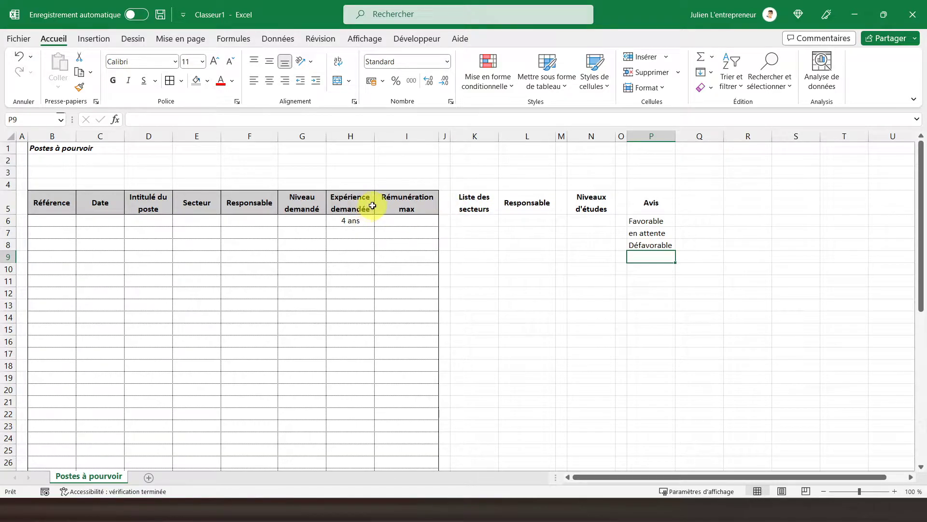
pyautogui.moveTo(303, 202); pyautogui.dragTo(360, 202)
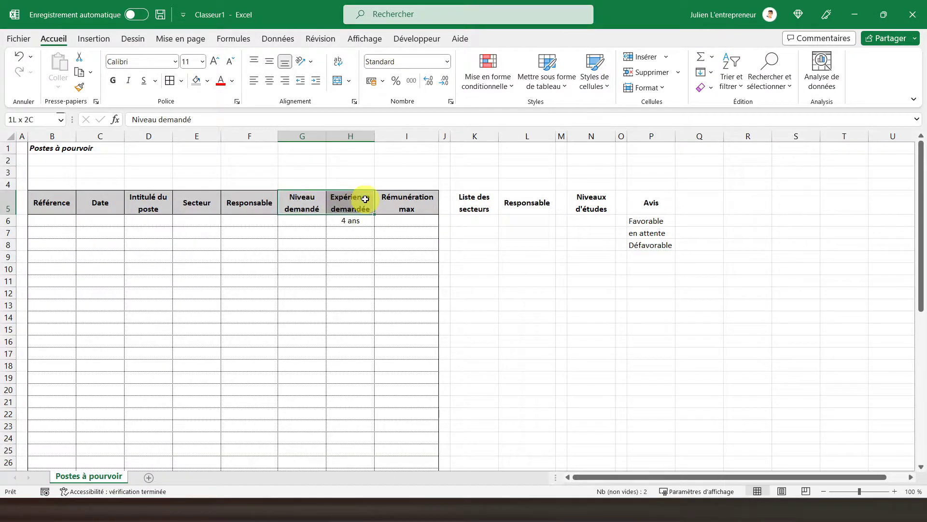
# Step: Paint the G5:H5 grey header style onto the K5:L5 headers and select K6:L12 below
pyautogui.click(81, 85)
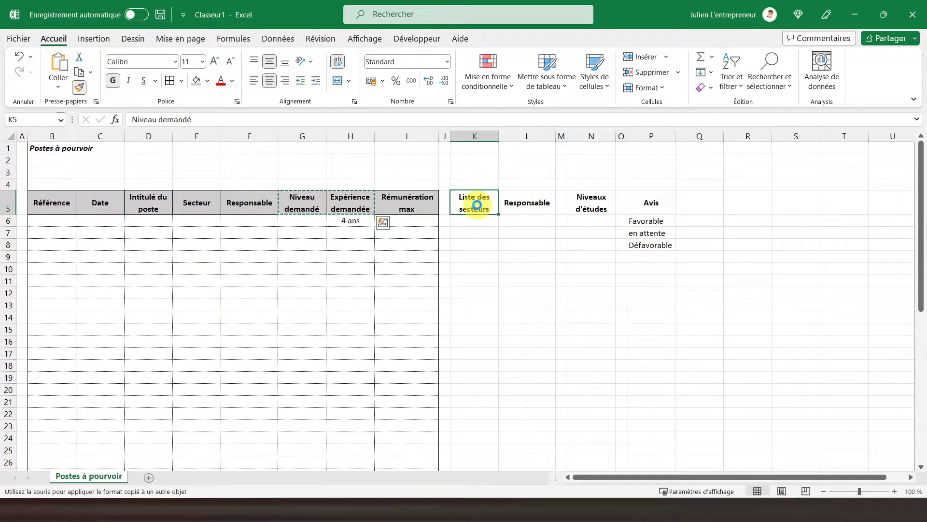
pyautogui.moveTo(478, 205); pyautogui.dragTo(521, 205)
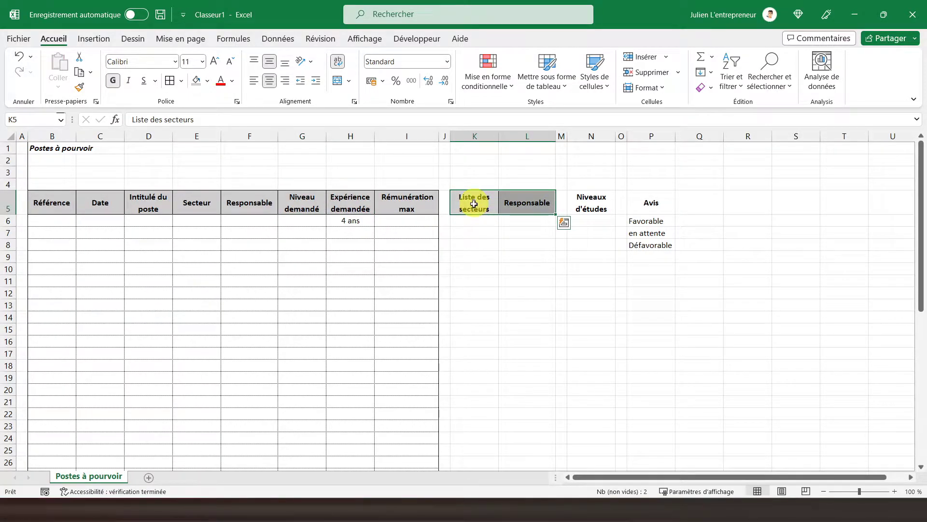
pyautogui.moveTo(474, 220)
pyautogui.mouseDown()
pyautogui.moveTo(475, 254)
pyautogui.moveTo(518, 295)
pyautogui.mouseUp()
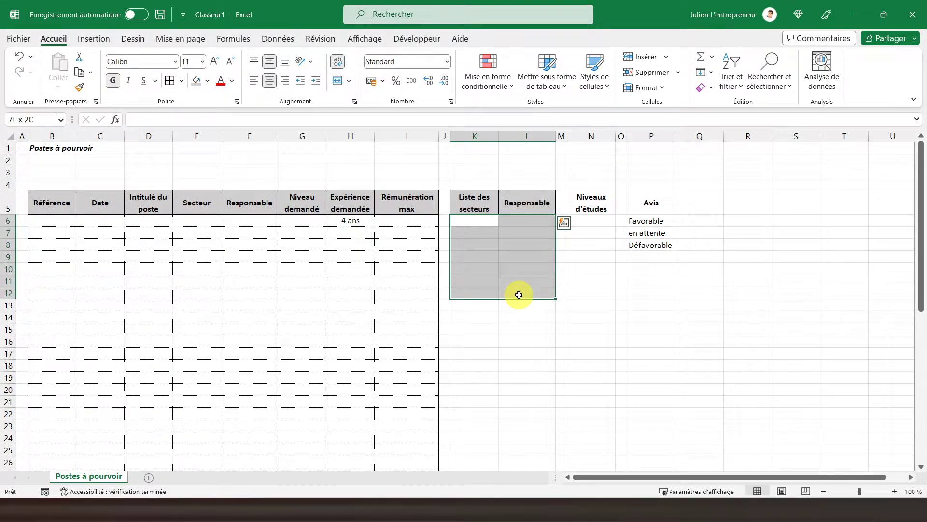
# Step: Give K6:L12 an outline border plus inner vertical and horizontal lines, then select columns K:L
pyautogui.click(183, 82)
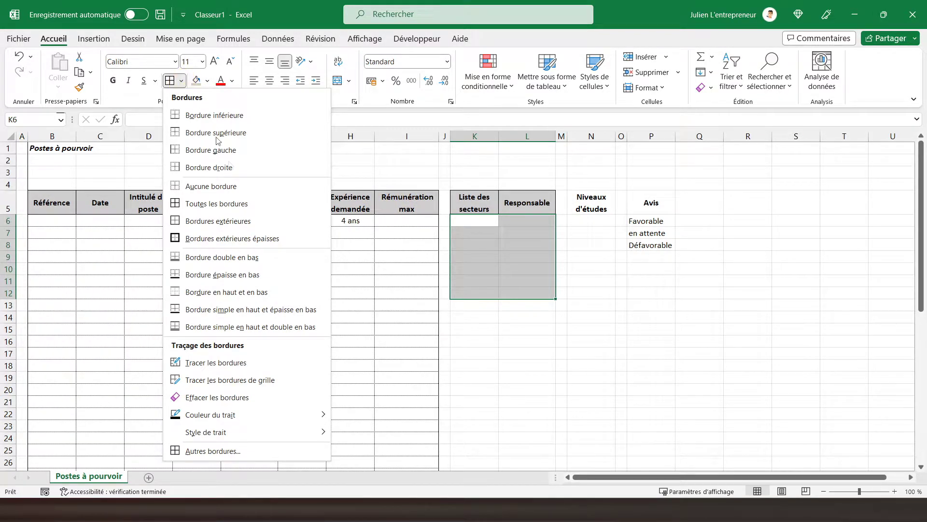
pyautogui.click(227, 451)
pyautogui.click(403, 236)
pyautogui.click(255, 252)
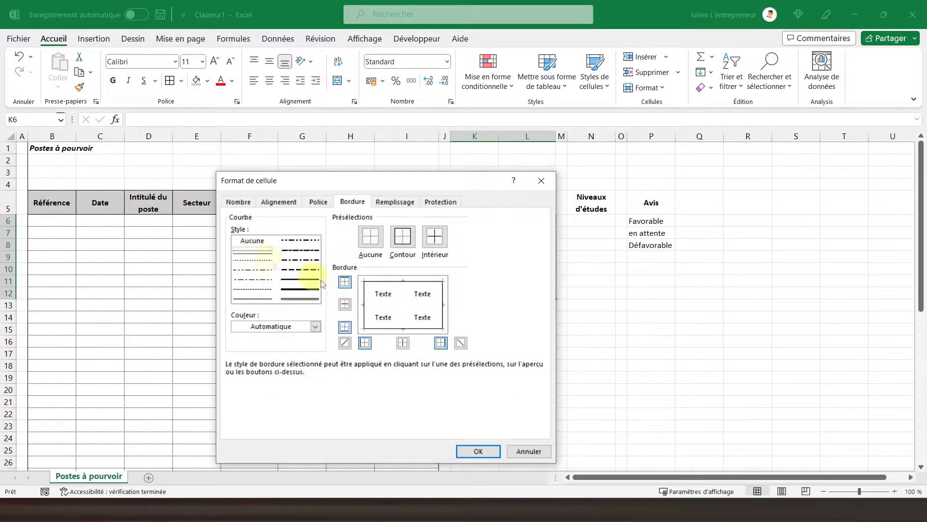
pyautogui.click(403, 295)
pyautogui.click(385, 304)
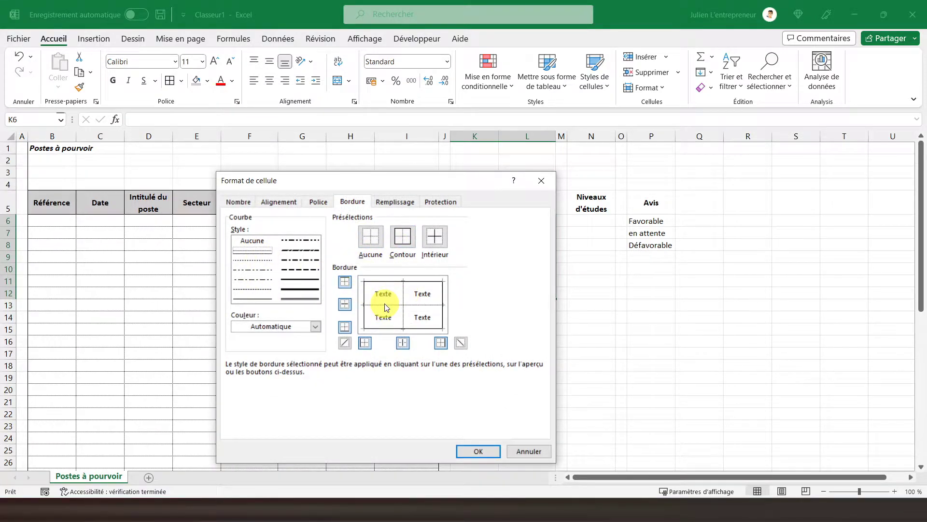
pyautogui.click(478, 452)
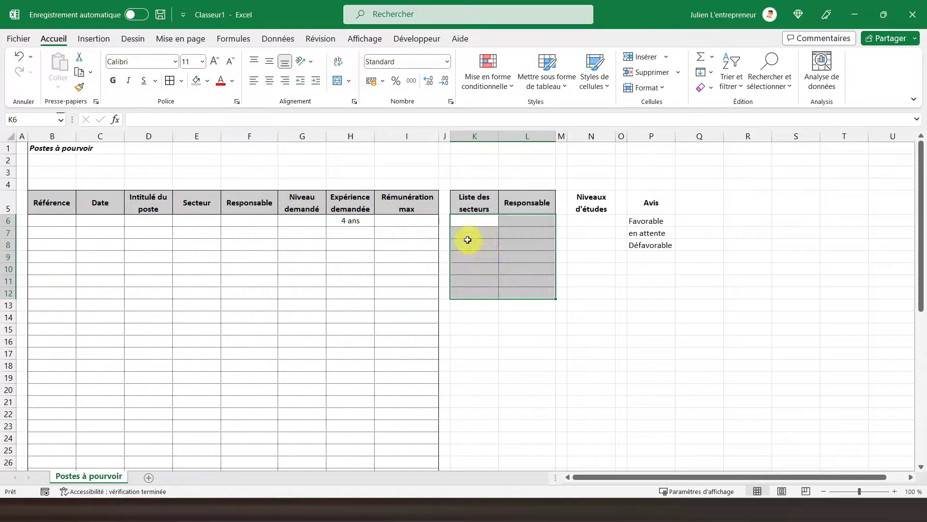
pyautogui.click(474, 244)
pyautogui.click(481, 138)
pyautogui.moveTo(482, 137); pyautogui.dragTo(513, 138)
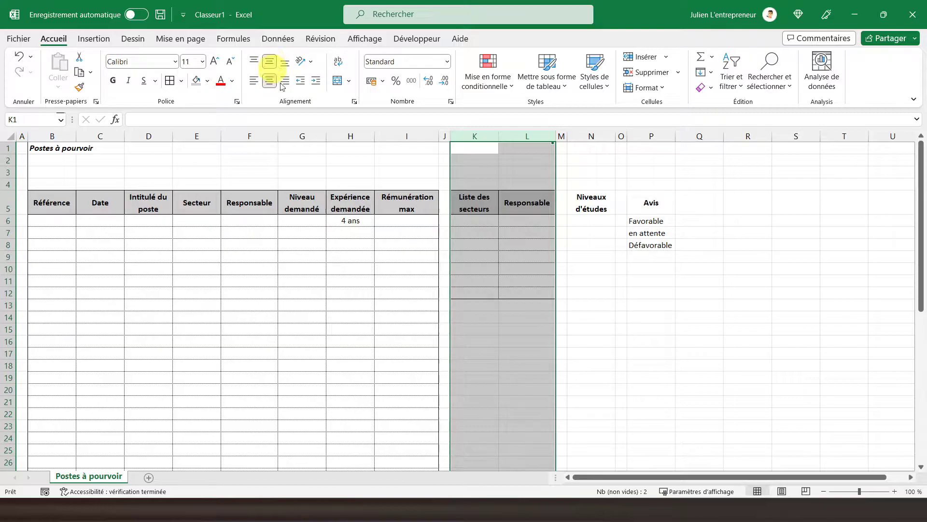
# Step: Copy the Responsable block's formatting from L5:L12 onto the Niveaux d'études column N5:N12
pyautogui.click(530, 210)
pyautogui.moveTo(532, 216); pyautogui.dragTo(534, 294)
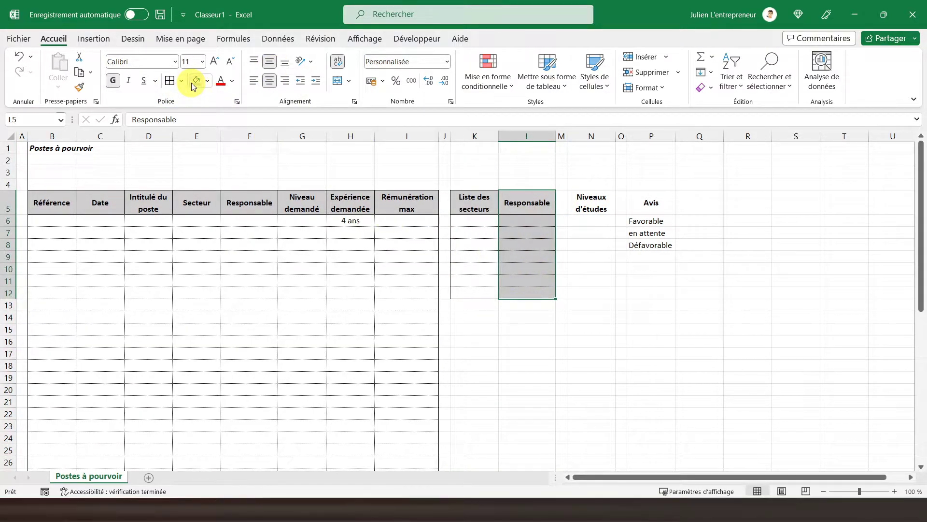
pyautogui.click(79, 87)
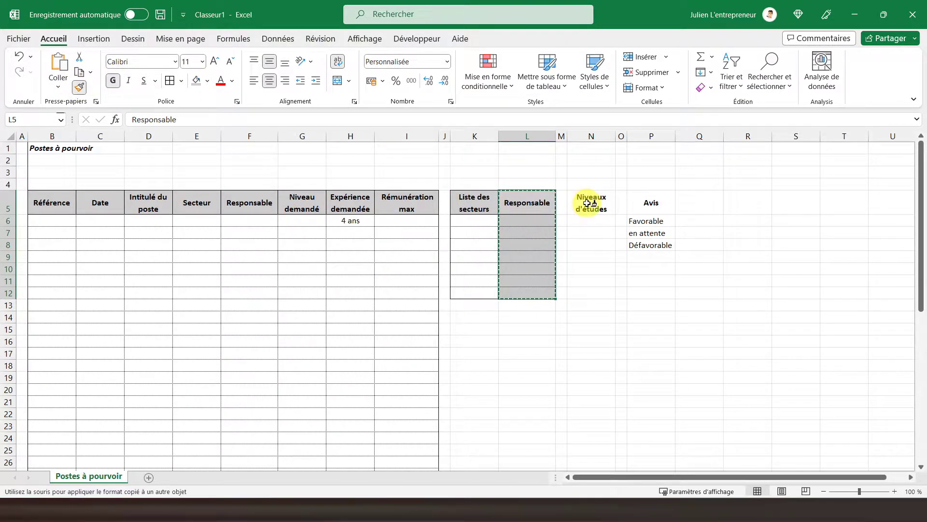
pyautogui.moveTo(590, 202); pyautogui.dragTo(589, 236)
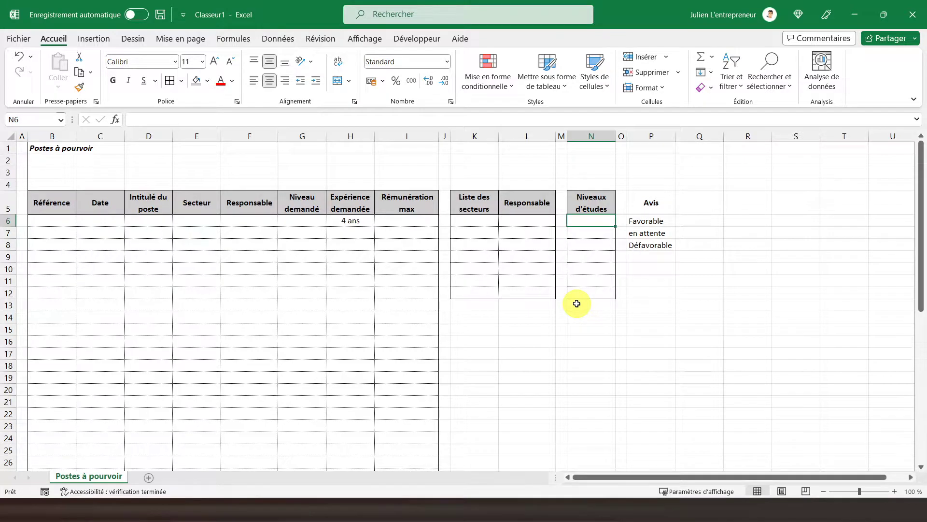
# Step: Enter Sans diplôme, CAP/BEP, BAC, BAC+2, BAC+3, BAC+4 and BAC+5 down N6:N12
pyautogui.write('Sans dipl')
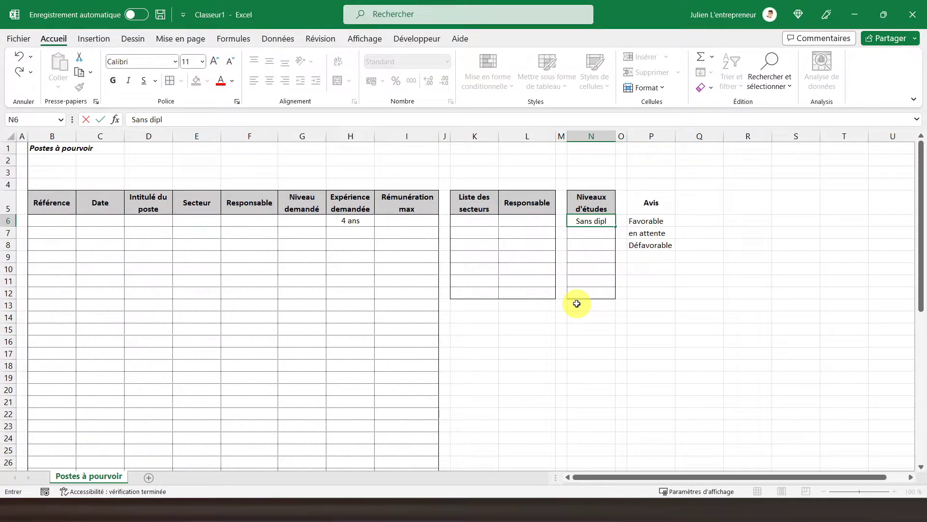
pyautogui.write('ôme')
pyautogui.press('Return')
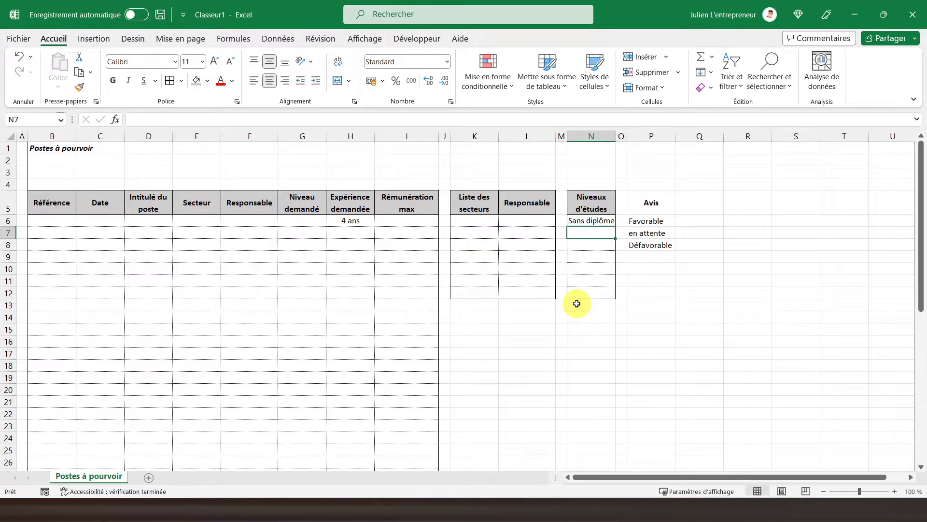
pyautogui.write('C')
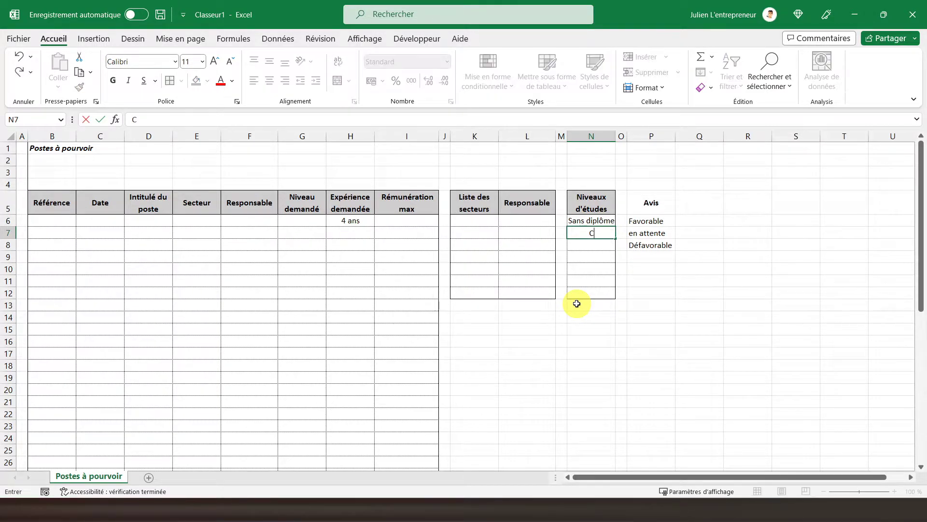
pyautogui.write('AP/BEP')
pyautogui.press('Return')
pyautogui.write('BAC')
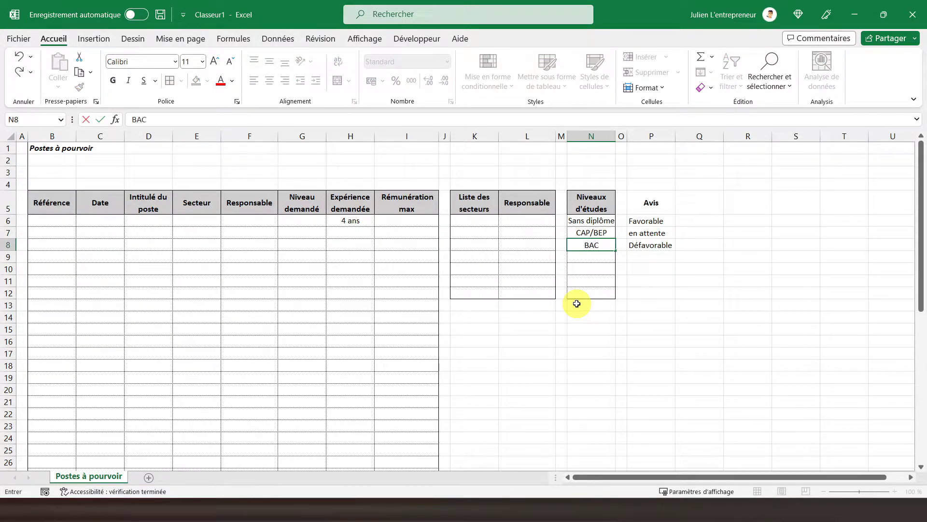
pyautogui.press('Return')
pyautogui.write('BAC+')
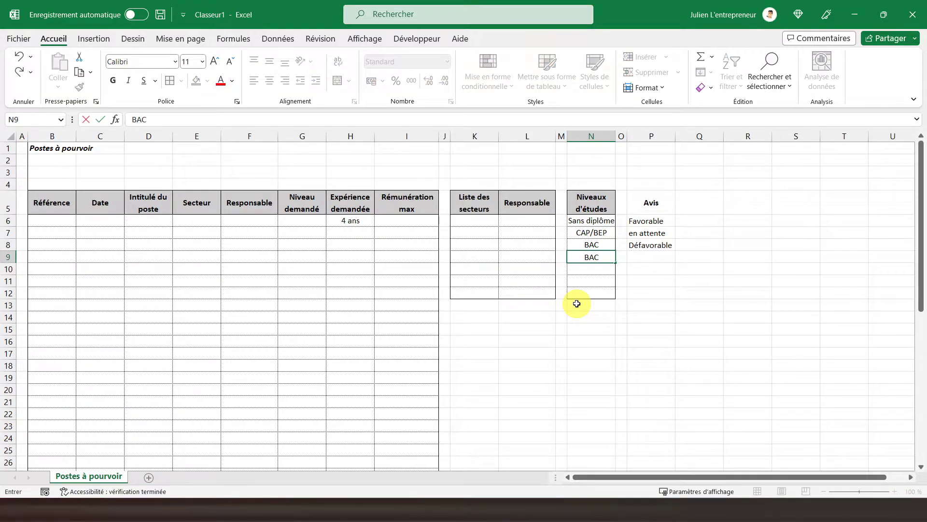
pyautogui.write('2')
pyautogui.press('Return')
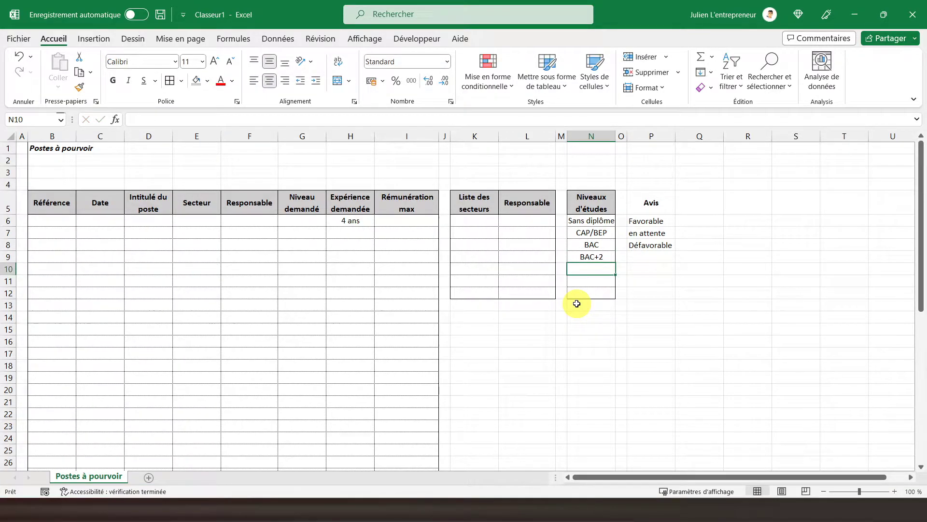
pyautogui.write('BAC+3')
pyautogui.press('Return')
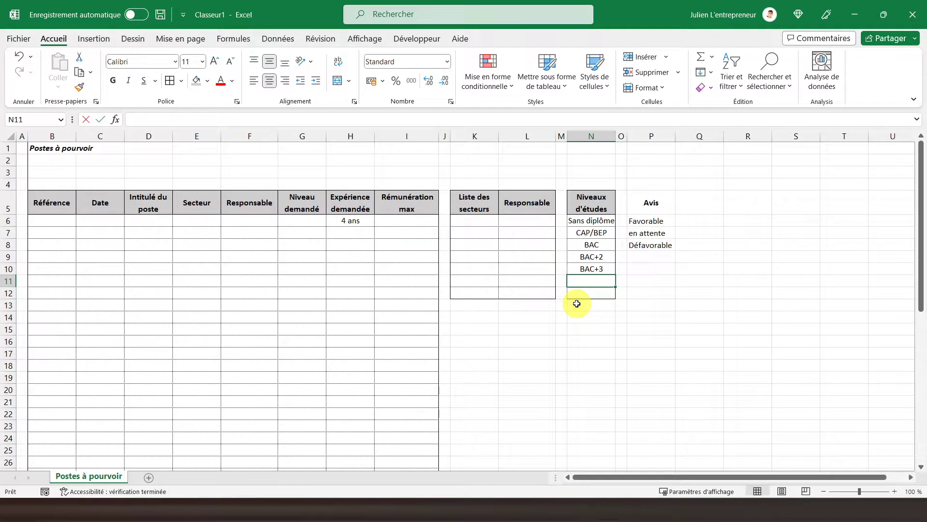
pyautogui.write('BAC+4')
pyautogui.press('Return')
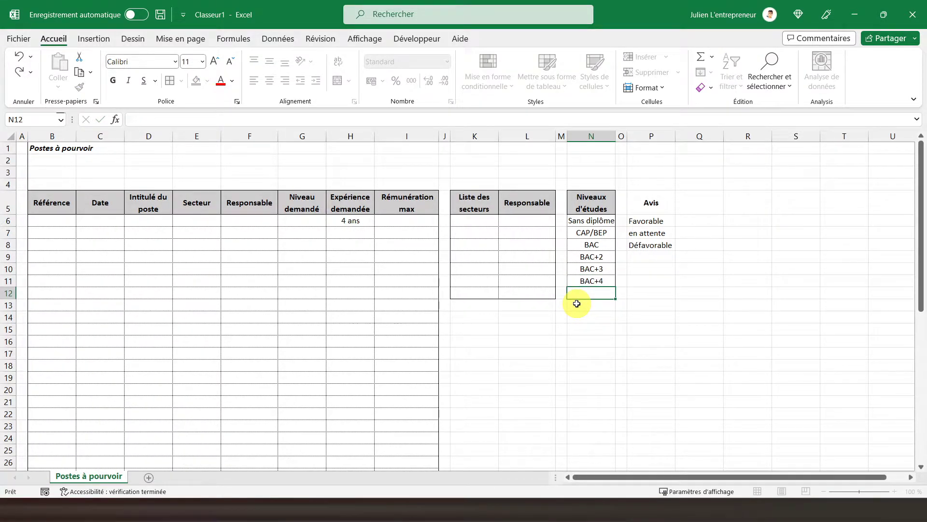
pyautogui.write('BAC+5')
pyautogui.press('Return')
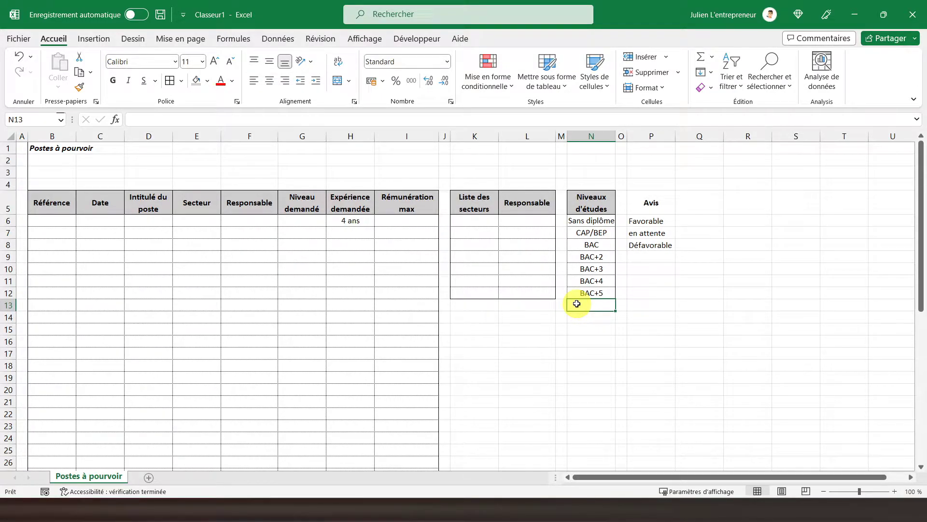
# Step: Put an outline border around the Niveaux d'études list down to BAC+5
pyautogui.click(586, 198)
pyautogui.moveTo(587, 199); pyautogui.dragTo(586, 293)
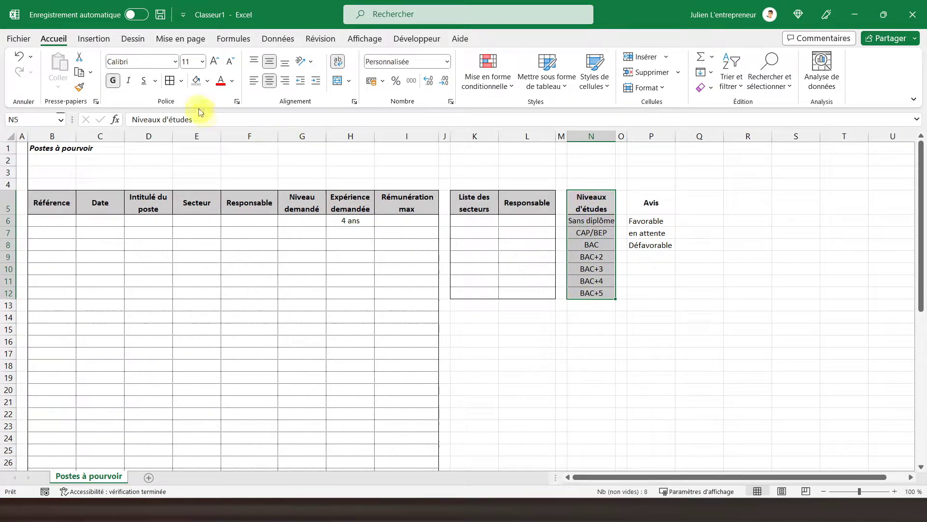
pyautogui.click(183, 81)
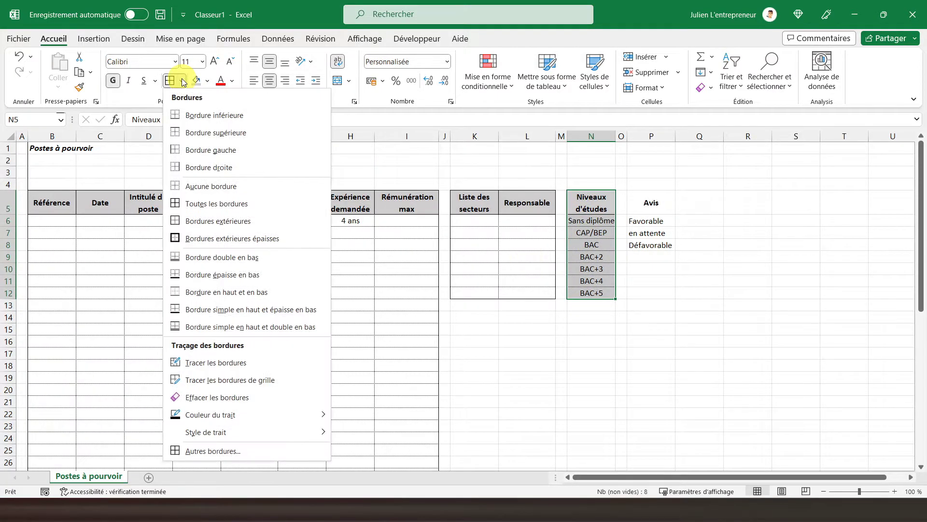
pyautogui.click(218, 222)
# Step: Copy the Niveaux d'études header and cell formatting onto the Avis list P5:P8
pyautogui.click(653, 202)
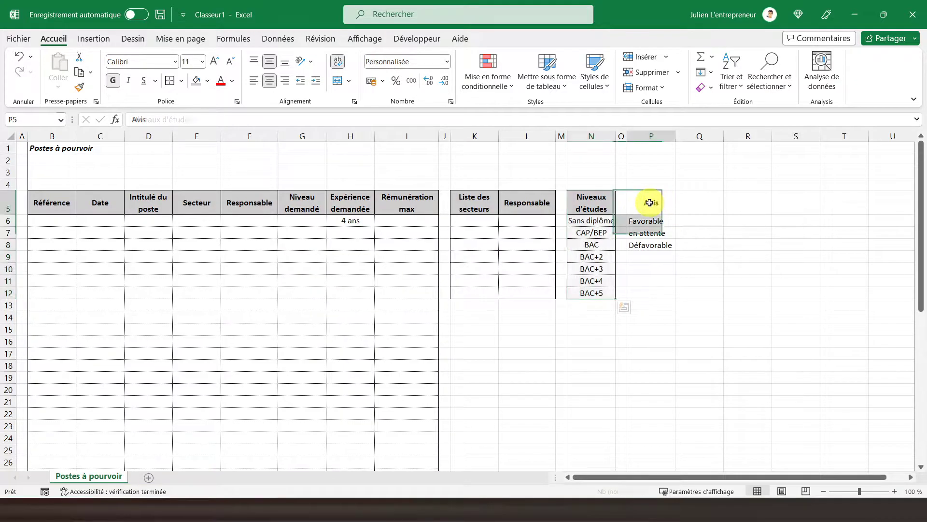
pyautogui.click(596, 209)
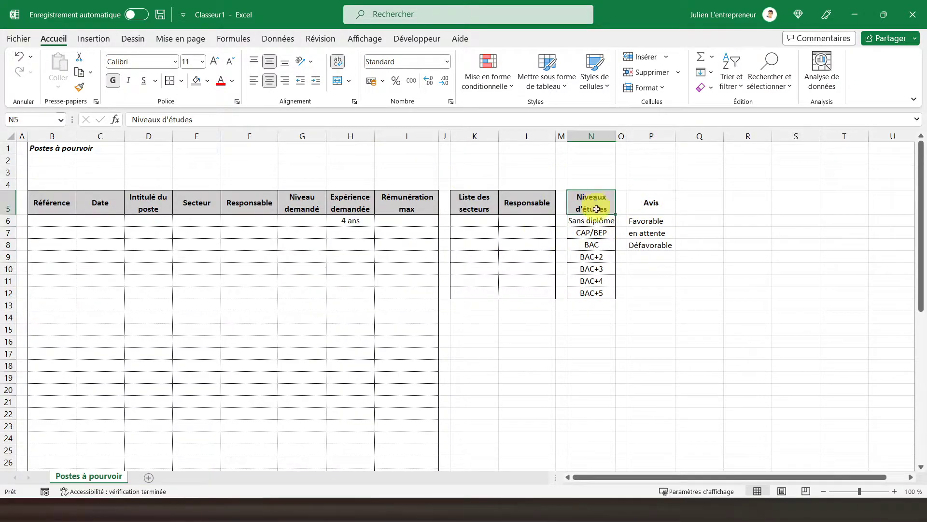
pyautogui.moveTo(597, 209); pyautogui.dragTo(601, 242)
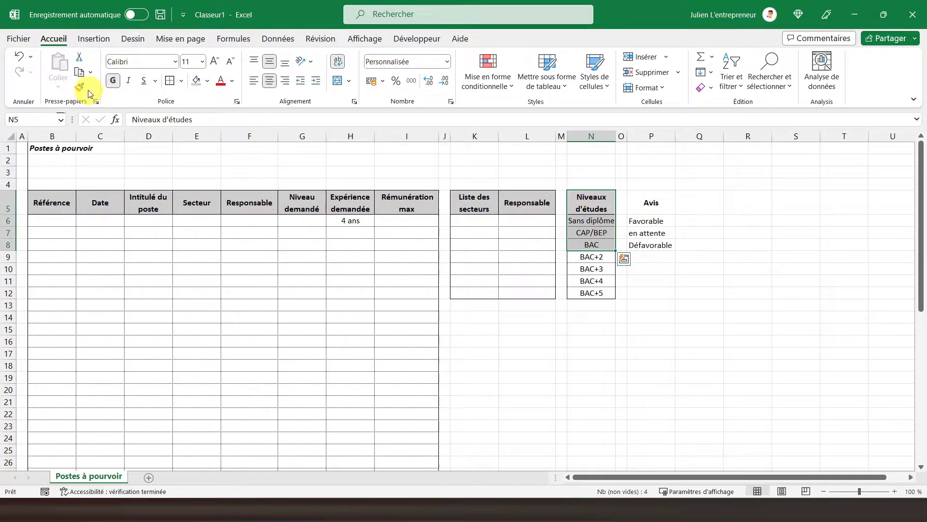
pyautogui.click(80, 87)
pyautogui.moveTo(648, 203); pyautogui.dragTo(651, 245)
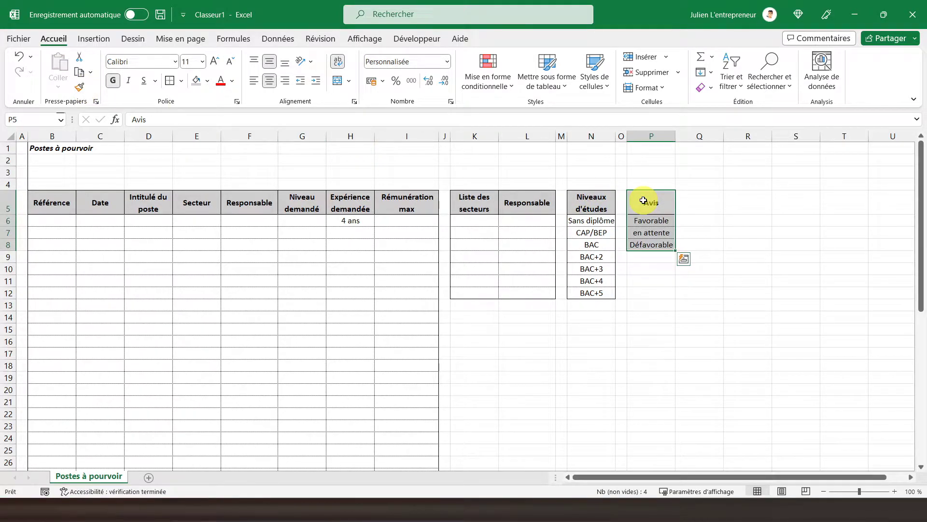
# Step: Add an outside border to the Avis list and widen column K for sector names
pyautogui.click(183, 80)
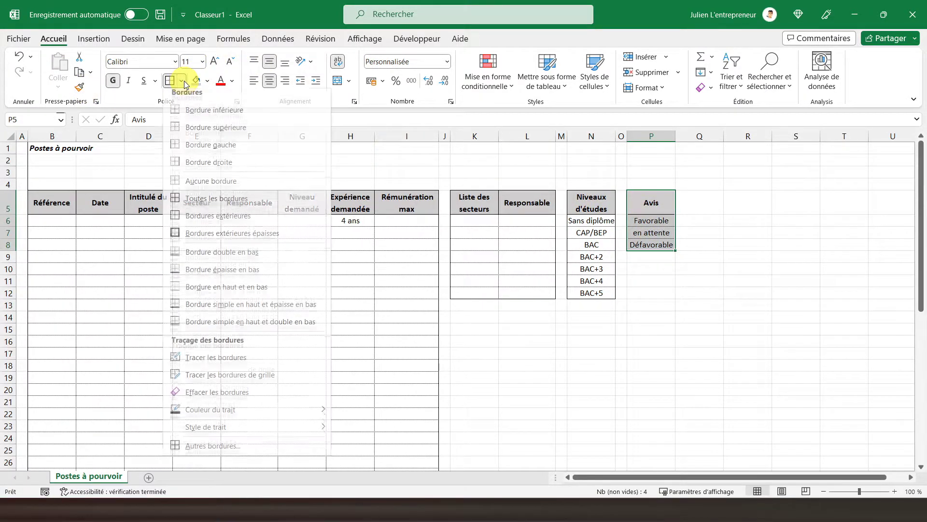
pyautogui.click(233, 220)
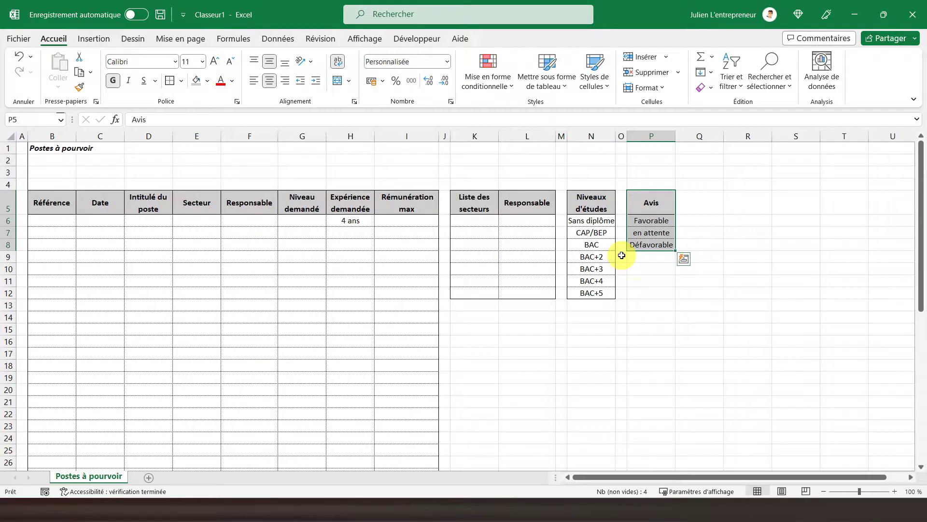
pyautogui.click(645, 292)
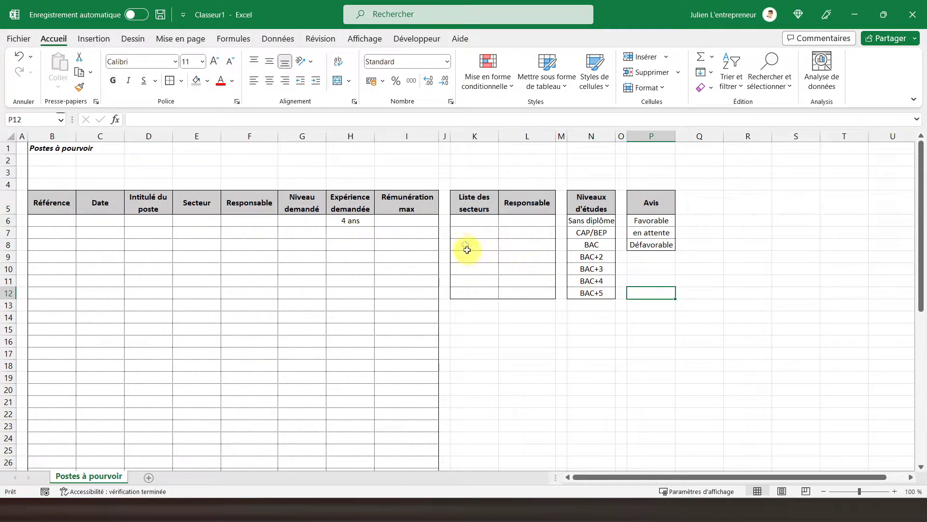
pyautogui.moveTo(499, 136); pyautogui.dragTo(510, 136)
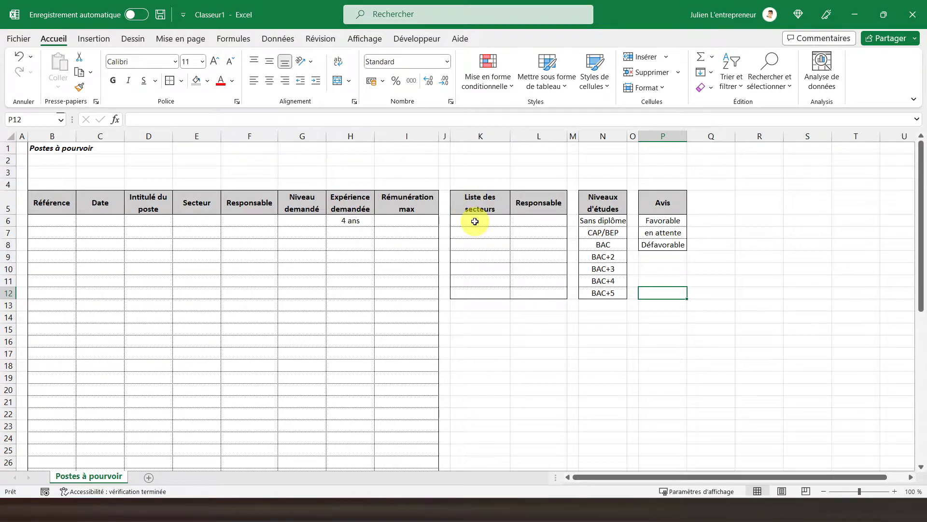
pyautogui.click(483, 220)
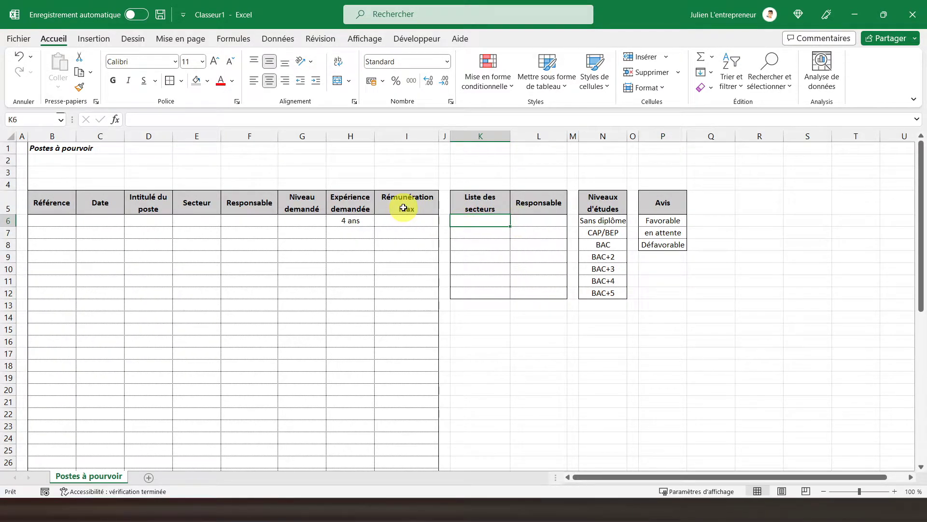
# Step: Enter Atelier 1 and Atelier 2, then fill the series down to Atelier 7 in K12
pyautogui.write('A')
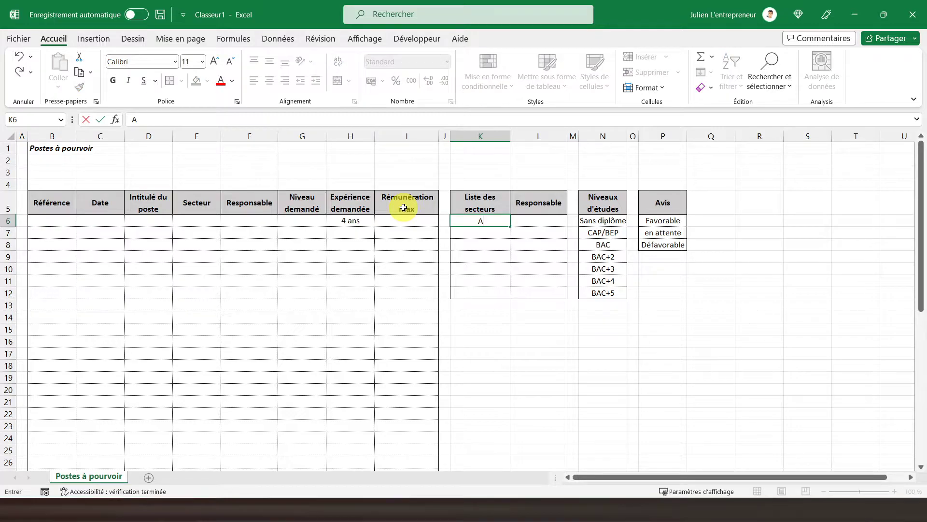
pyautogui.write('telier 1')
pyautogui.press('Return')
pyautogui.write('Atelier 2')
pyautogui.press('Return')
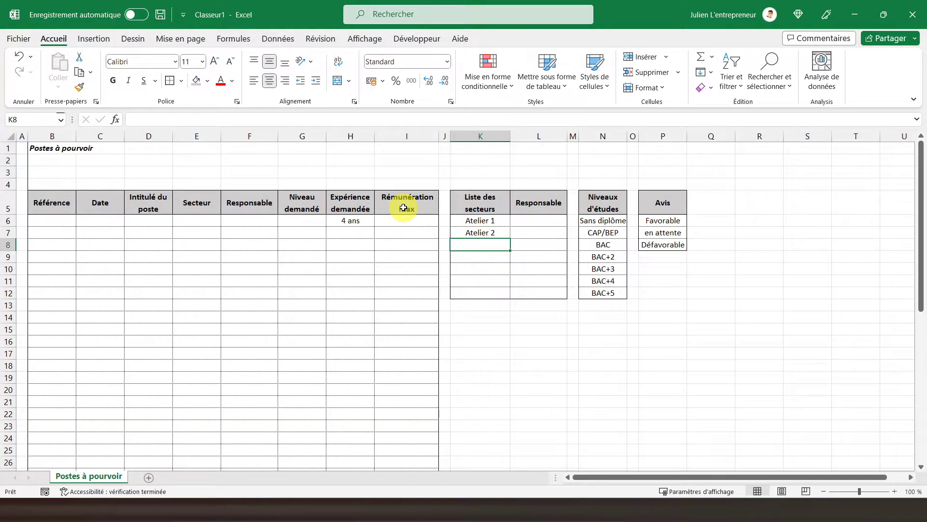
pyautogui.click(485, 233)
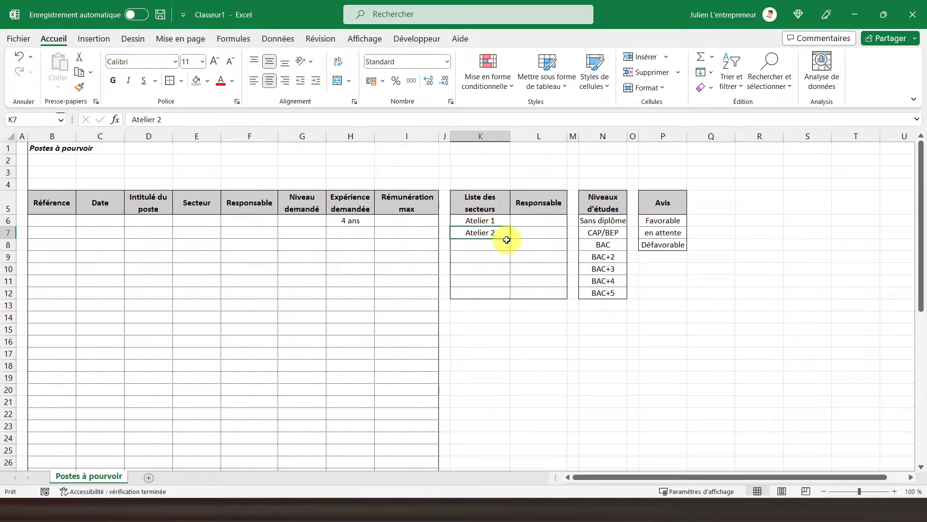
pyautogui.moveTo(510, 237); pyautogui.dragTo(505, 296)
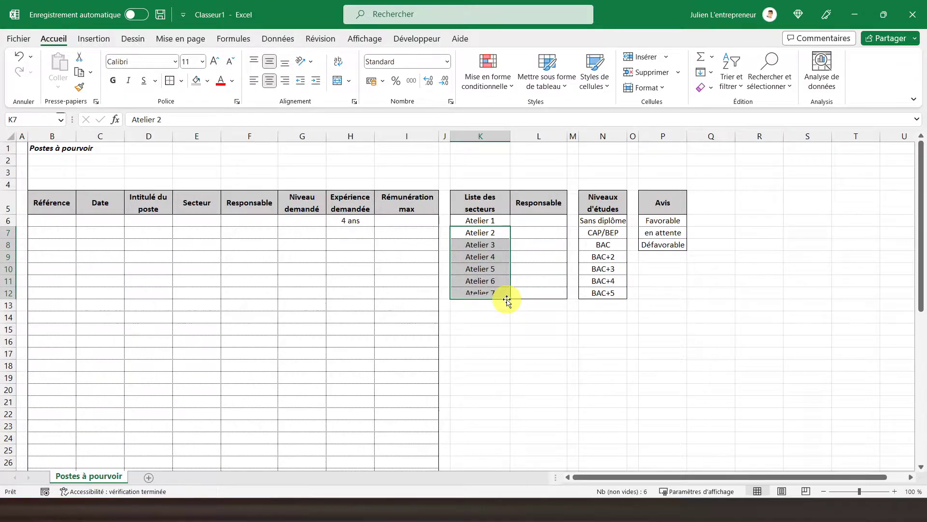
# Step: Apply borders to the sector and responsable table K6:L12
pyautogui.moveTo(478, 220); pyautogui.dragTo(529, 291)
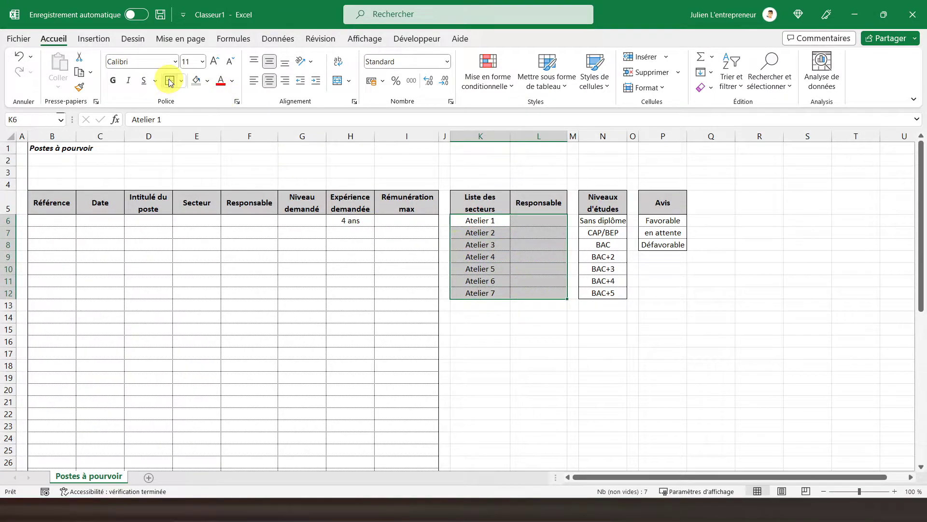
pyautogui.click(477, 264)
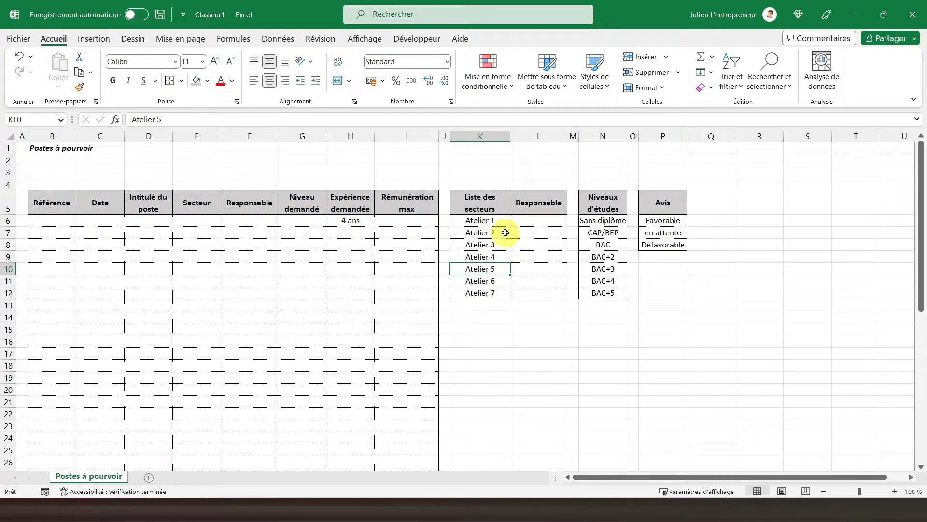
pyautogui.click(521, 221)
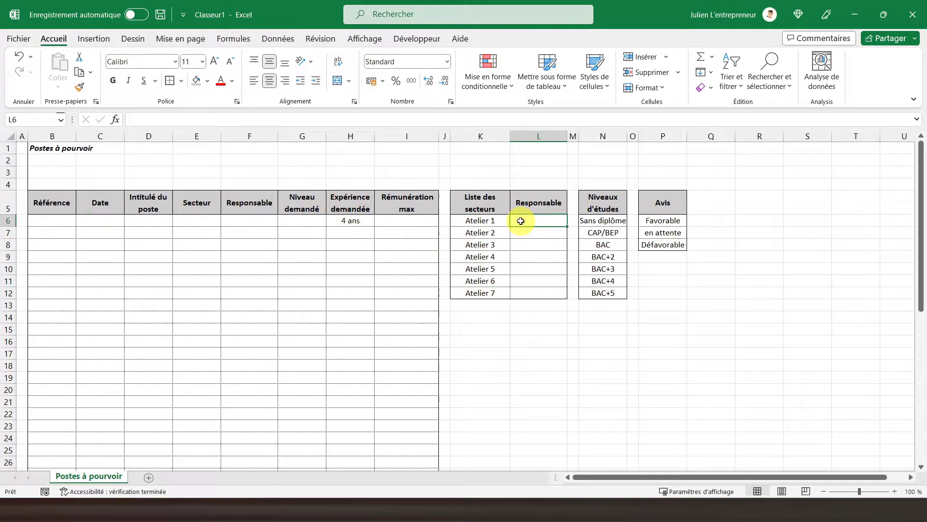
# Step: Enter the responsables A, B, C, D, E, F and G in L6:L12
pyautogui.write('A')
pyautogui.press('Return')
pyautogui.write('B')
pyautogui.press('Return')
pyautogui.write('C')
pyautogui.press('Return')
pyautogui.write('D')
pyautogui.press('Up')
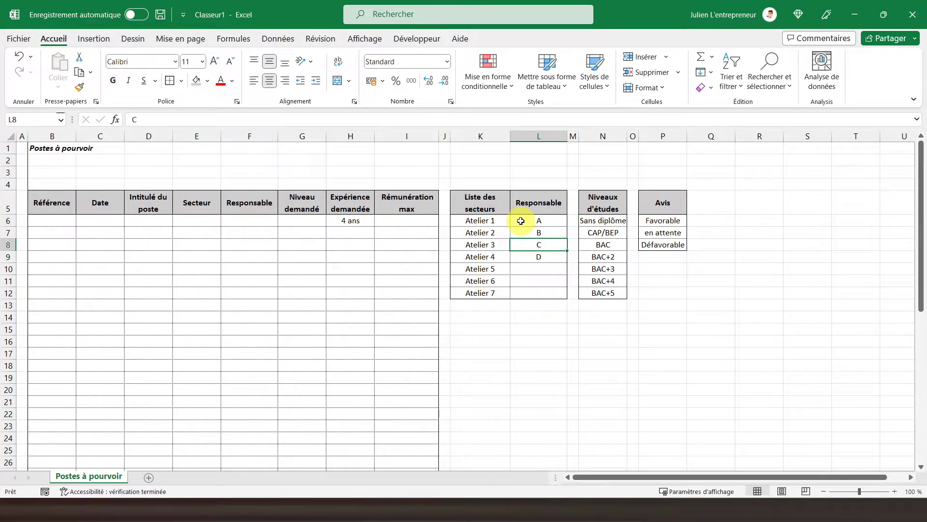
pyautogui.press('Down')
pyautogui.press('Down')
pyautogui.write('E')
pyautogui.press('Return')
pyautogui.write('F')
pyautogui.press('Return')
pyautogui.write('G')
pyautogui.press('Return')
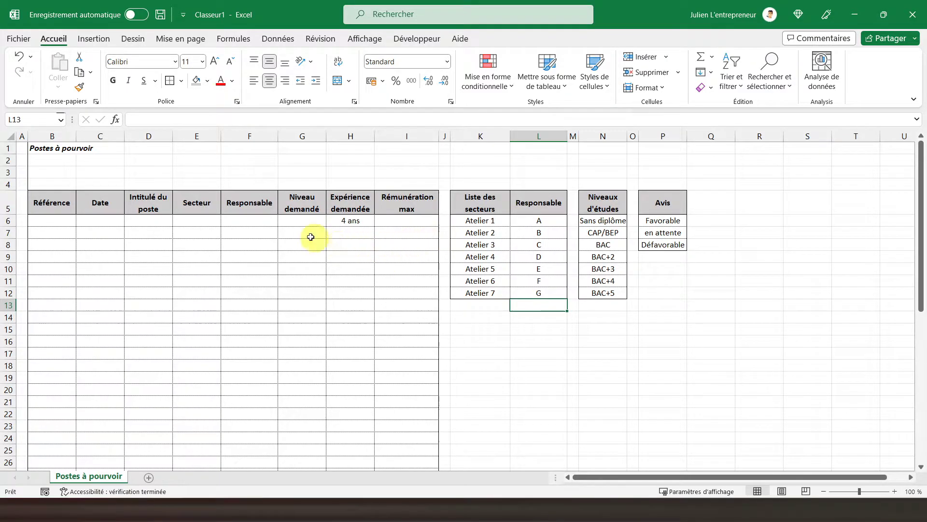
# Step: Widen column G and select the Secteur cells from E6 downward
pyautogui.moveTo(326, 136); pyautogui.dragTo(335, 138)
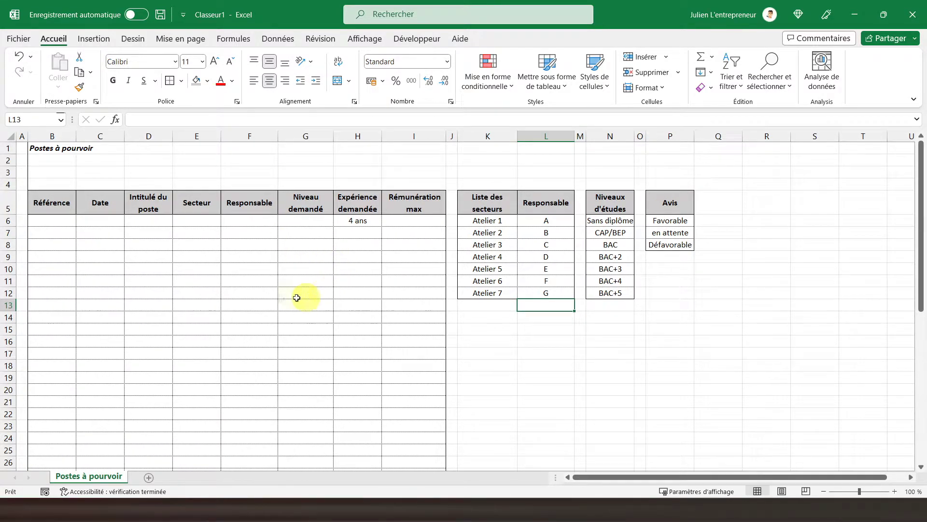
pyautogui.click(195, 220)
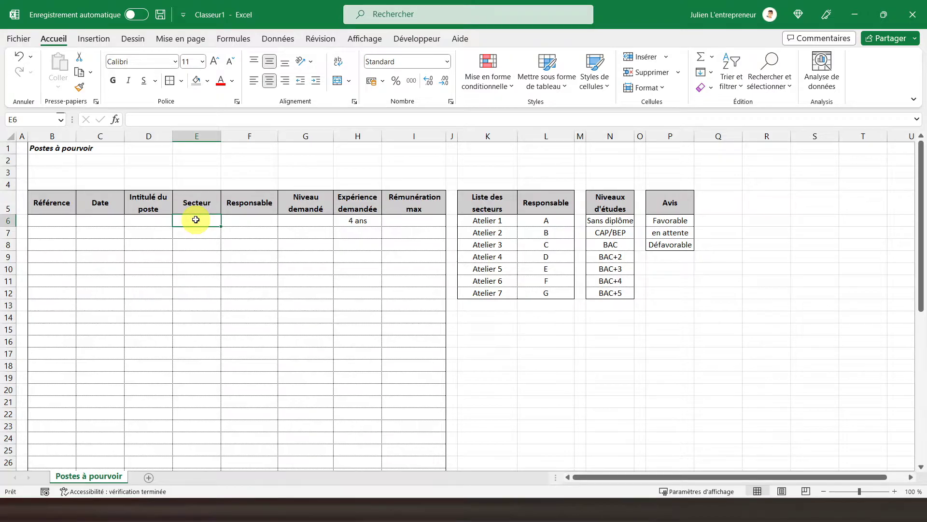
pyautogui.moveTo(196, 220); pyautogui.dragTo(189, 495)
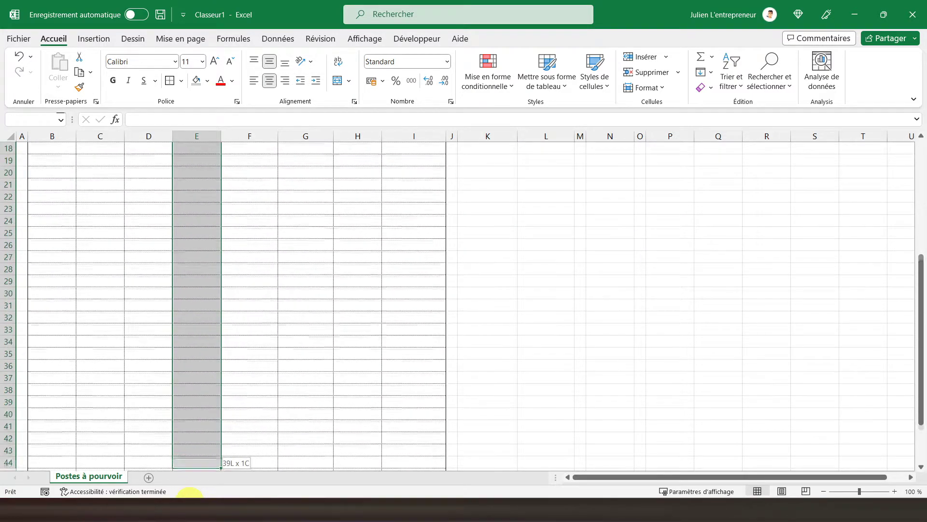
pyautogui.moveTo(190, 495); pyautogui.dragTo(191, 445)
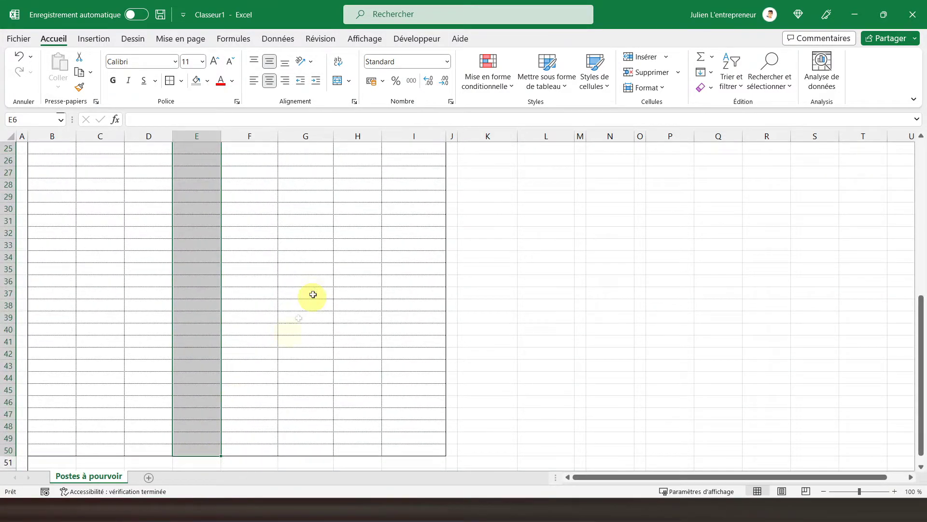
pyautogui.scroll(5, 314, 289)
pyautogui.scroll(3, 314, 289)
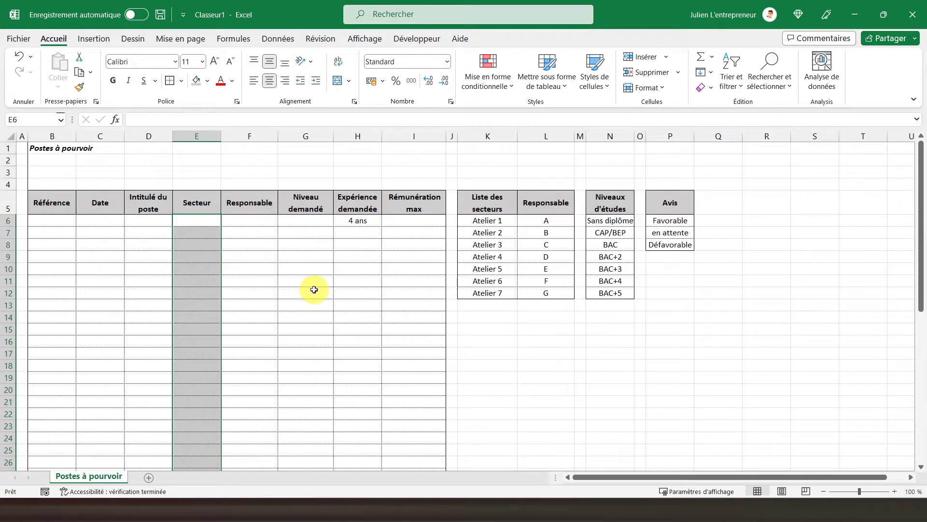
# Step: Add list data validation to the Secteur cells with source =$K$6:$K$12
pyautogui.click(279, 38)
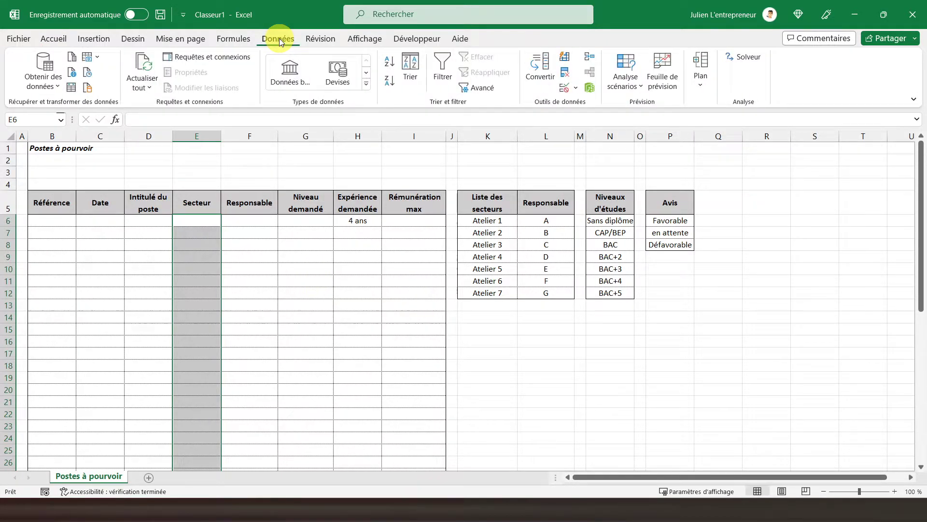
pyautogui.click(564, 88)
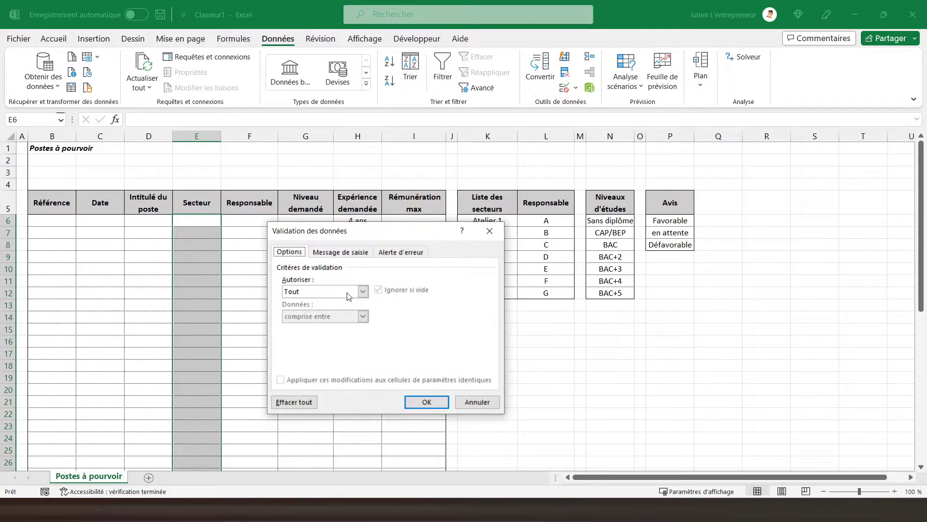
pyautogui.click(348, 292)
pyautogui.click(304, 327)
pyautogui.click(327, 340)
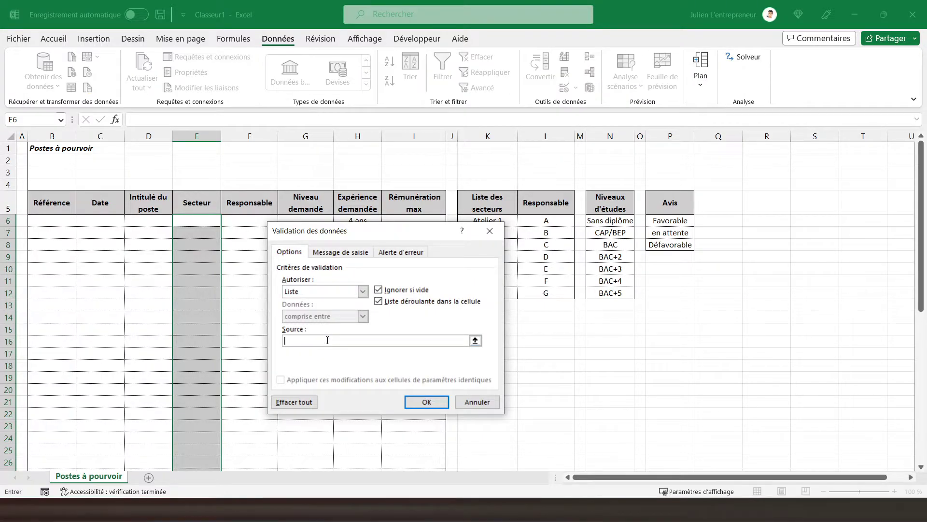
pyautogui.moveTo(424, 236); pyautogui.dragTo(327, 194)
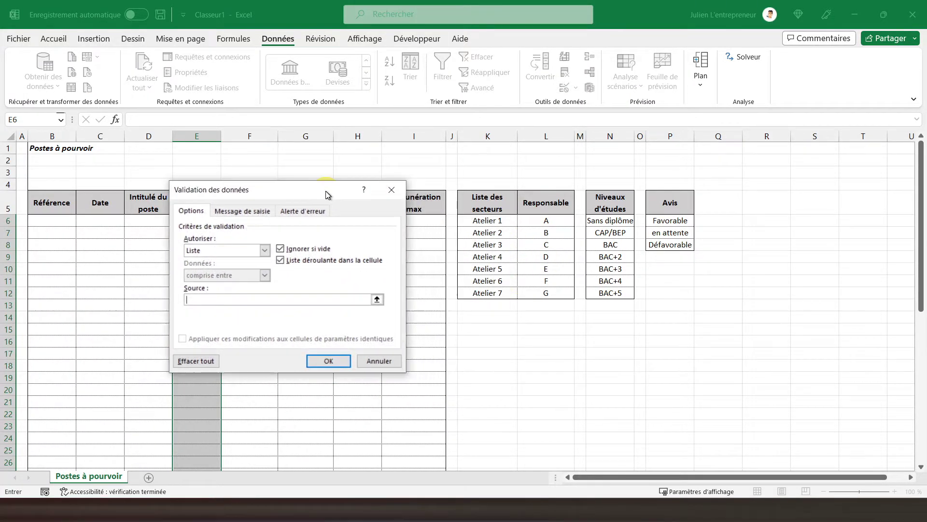
pyautogui.moveTo(483, 221); pyautogui.dragTo(488, 296)
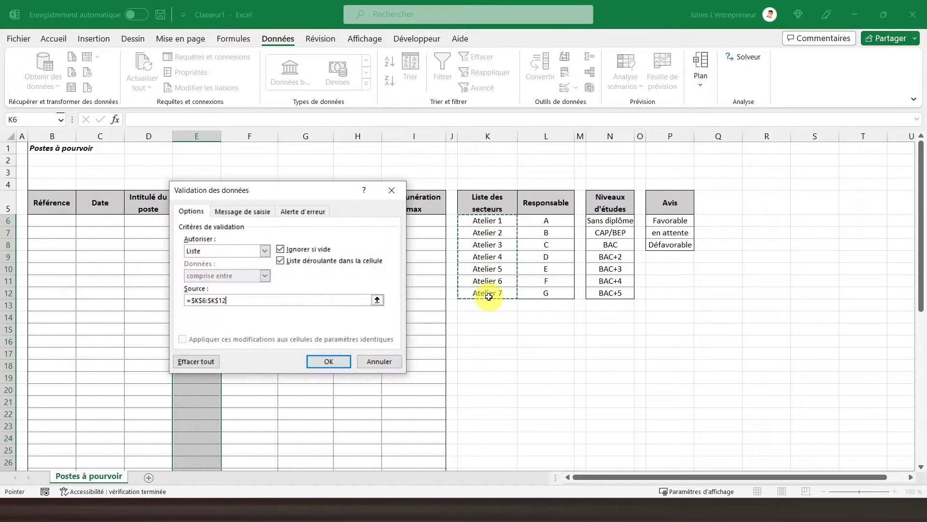
pyautogui.click(329, 362)
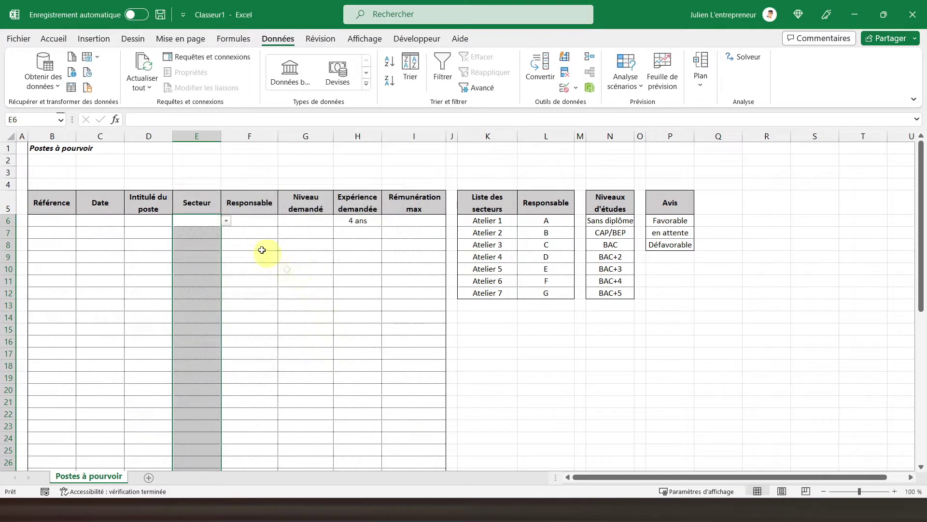
# Step: Check that E6's drop-down shows the Atelier sectors, closing it without choosing
pyautogui.click(206, 221)
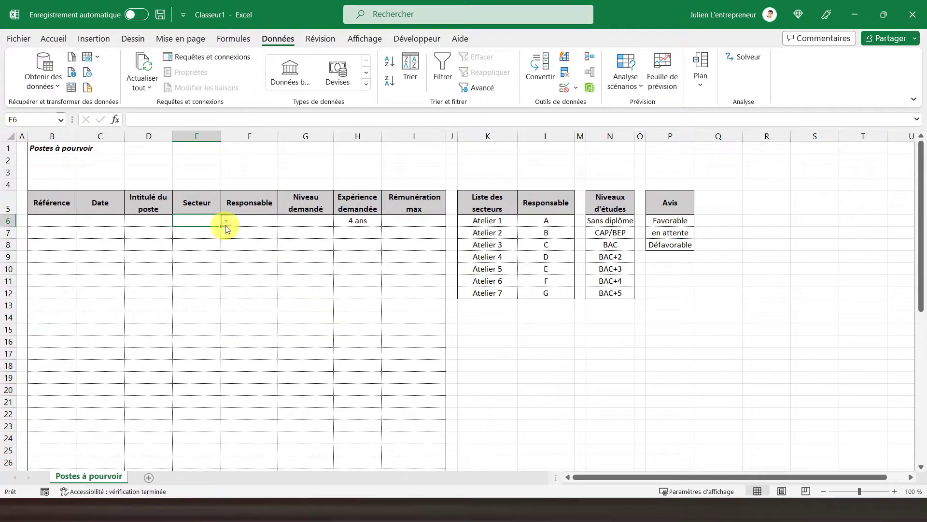
pyautogui.click(227, 221)
pyautogui.press('Escape')
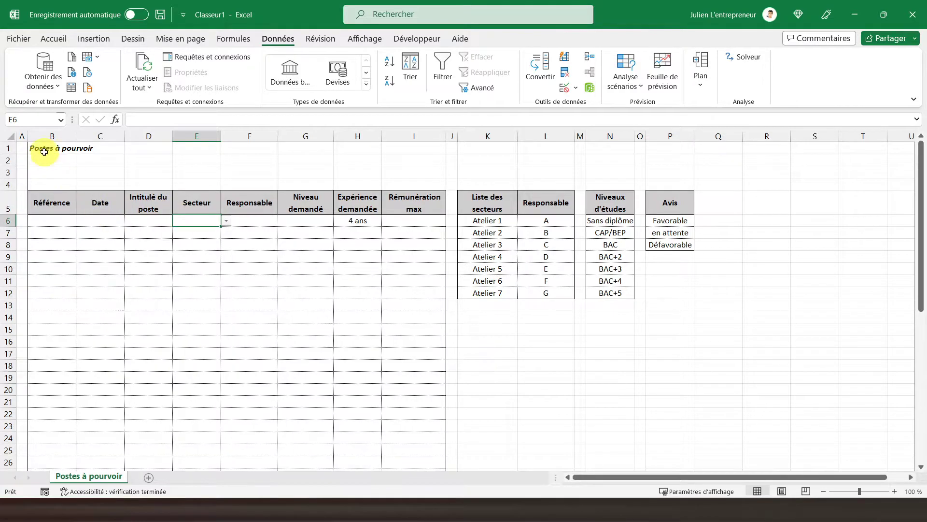
# Step: Turn off Quadrillage in the Affichage tab so the Postes à pourvoir sheet shows no gridlines
pyautogui.click(44, 151)
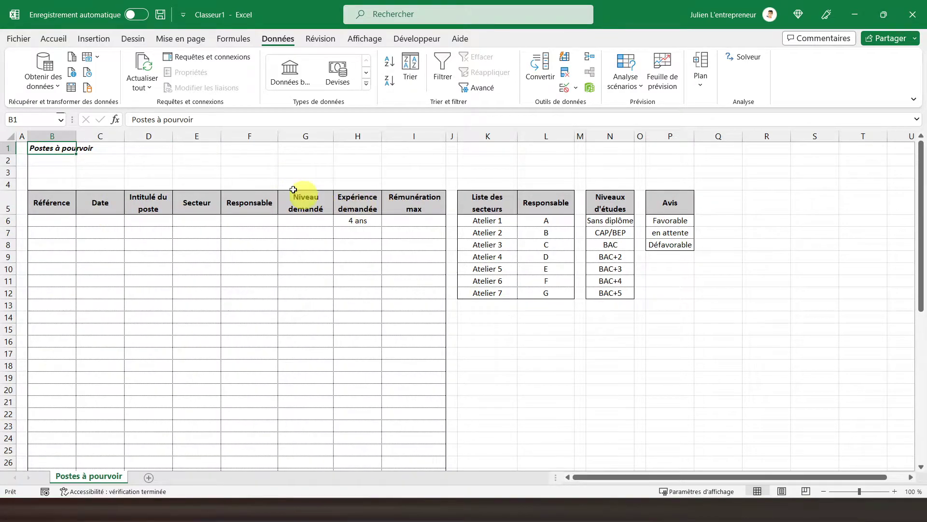
pyautogui.click(362, 43)
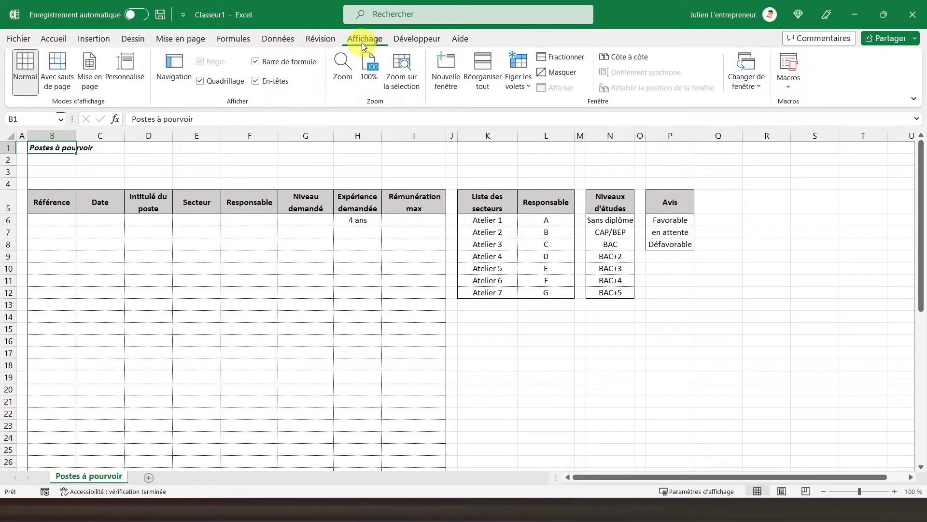
pyautogui.click(206, 83)
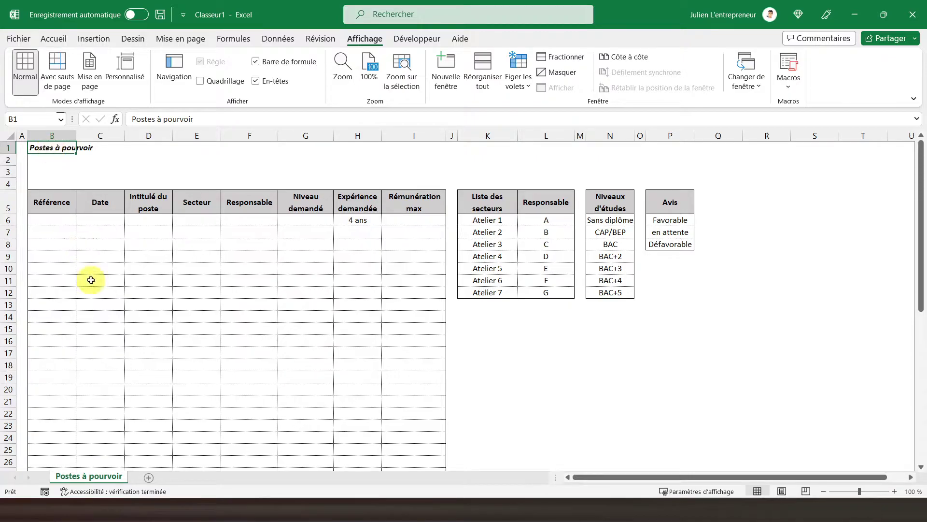
# Step: Add a new sheet before Postes à pourvoir and name it Candidatures
pyautogui.click(150, 478)
pyautogui.moveTo(147, 479); pyautogui.dragTo(74, 481)
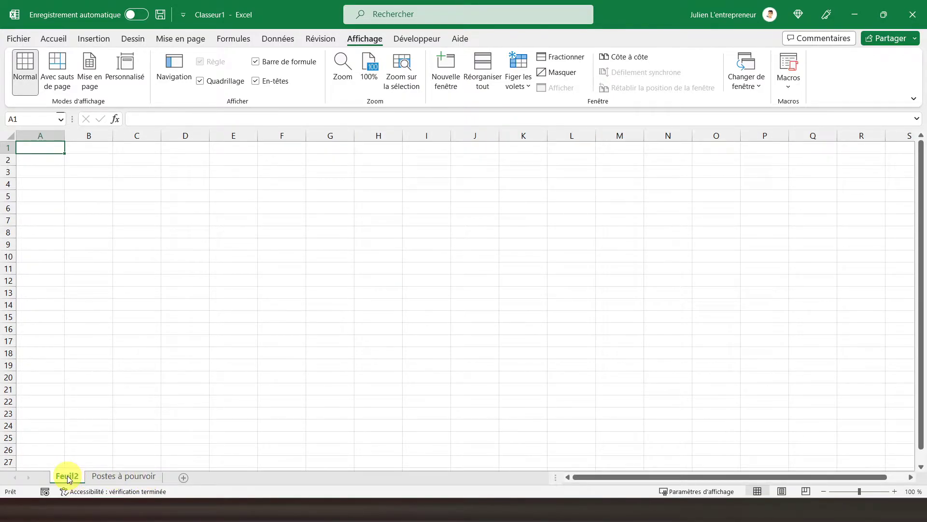
pyautogui.doubleClick(73, 480)
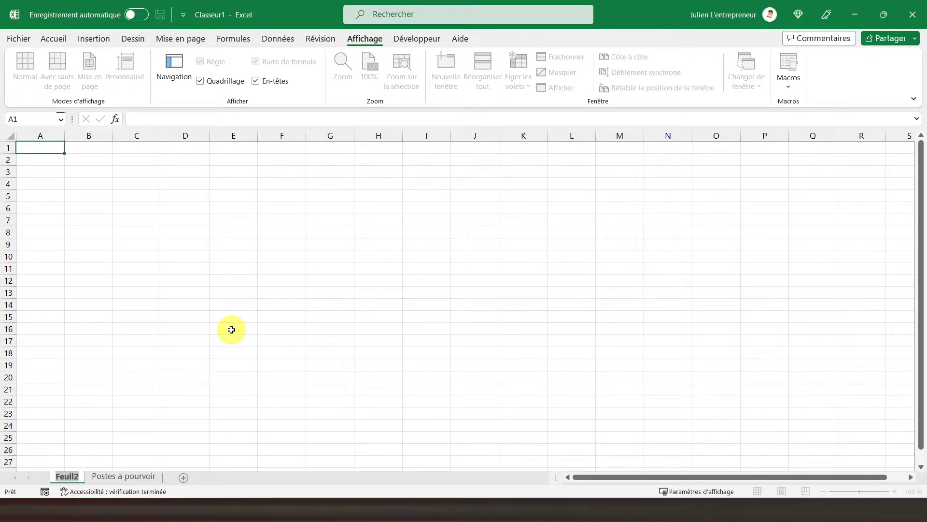
pyautogui.write('Candidature')
pyautogui.press('Return')
pyautogui.write('s')
pyautogui.press('Return')
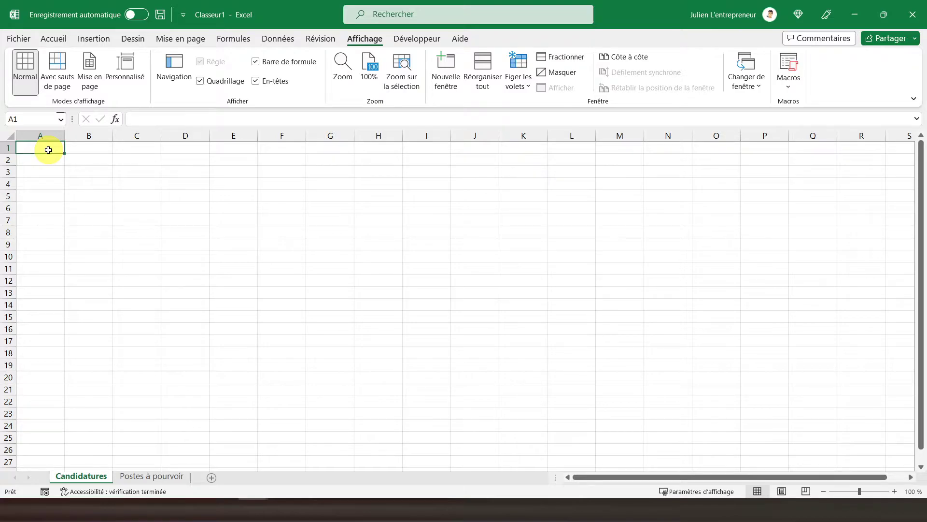
# Step: Set column A's width to 2 via Largeur de colonne
pyautogui.rightClick(36, 137)
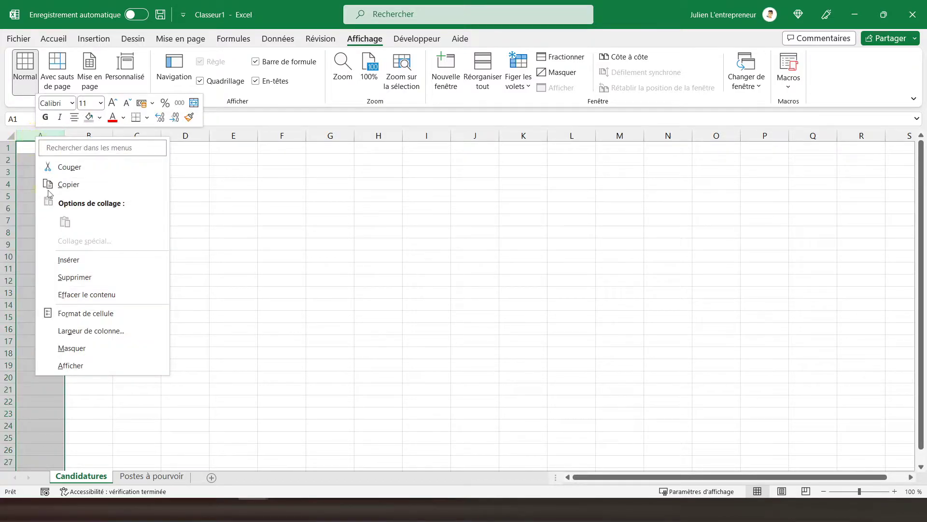
pyautogui.click(80, 331)
pyautogui.write('2')
pyautogui.press('Return')
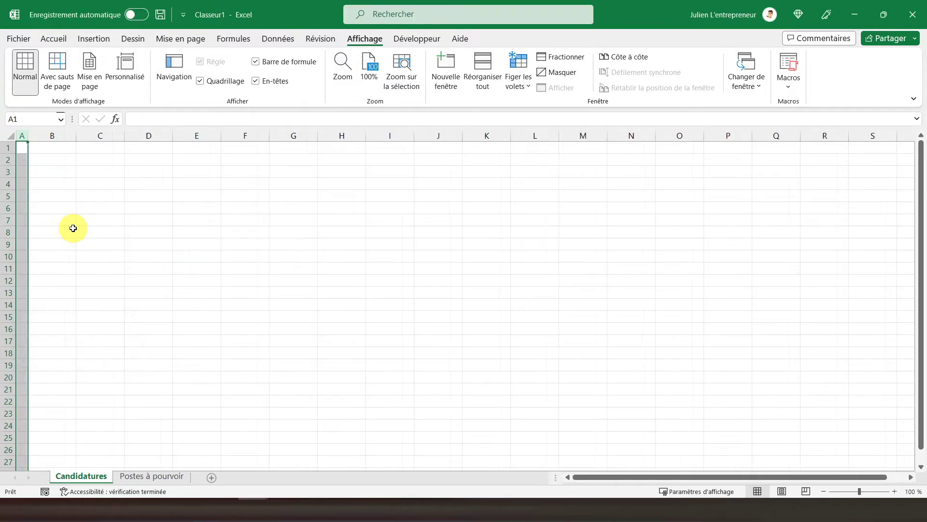
pyautogui.click(53, 38)
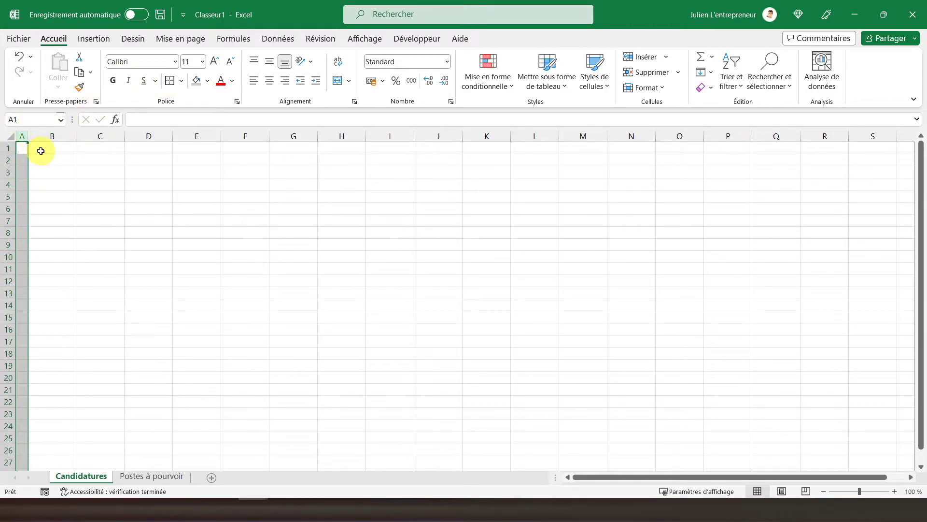
# Step: Type Candidatures in B1 and format it bold and italic
pyautogui.click(42, 150)
pyautogui.write('C')
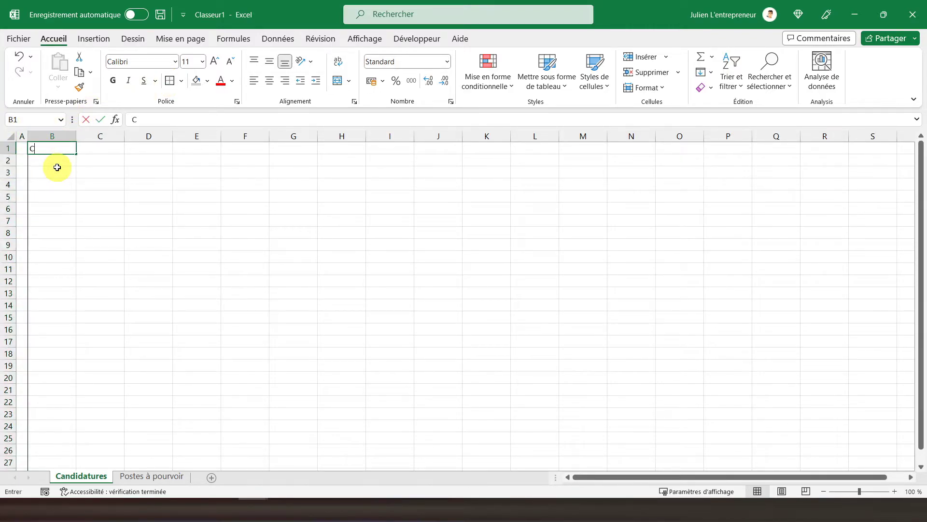
pyautogui.write('andidatures')
pyautogui.press('Return')
pyautogui.press('Up')
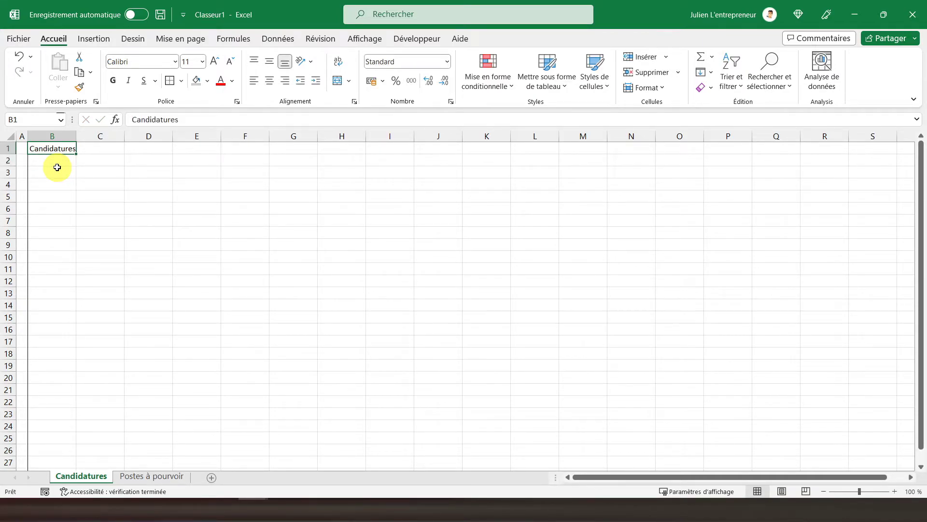
pyautogui.click(129, 80)
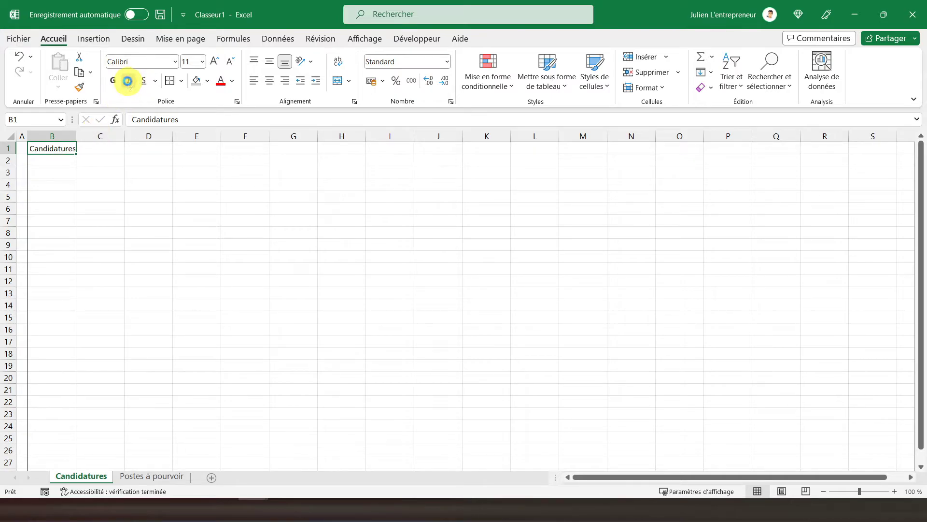
pyautogui.click(114, 82)
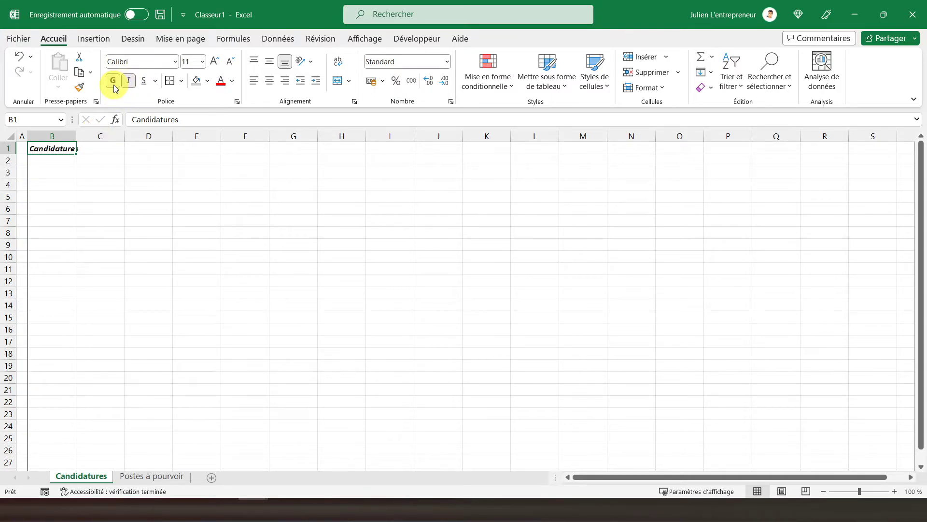
pyautogui.click(53, 182)
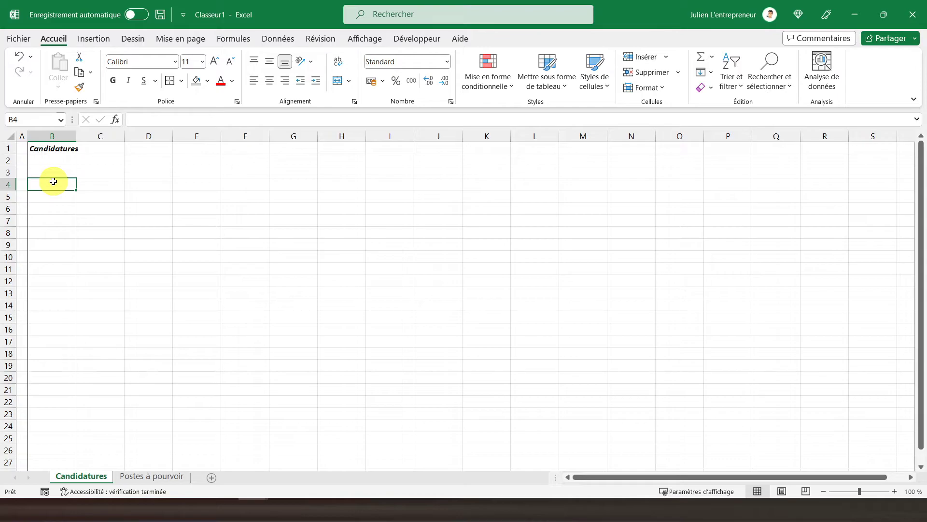
# Step: Enter 'Identité du candidat' in B4 and headers Nom, Prénom, Téléphone, Adresse, Mail in B5:F5
pyautogui.write('Identité')
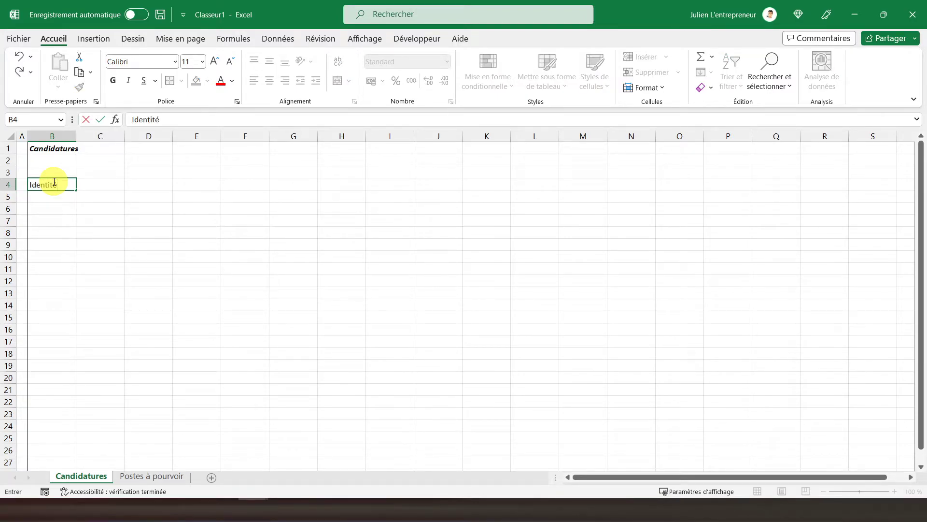
pyautogui.write(' du candidat')
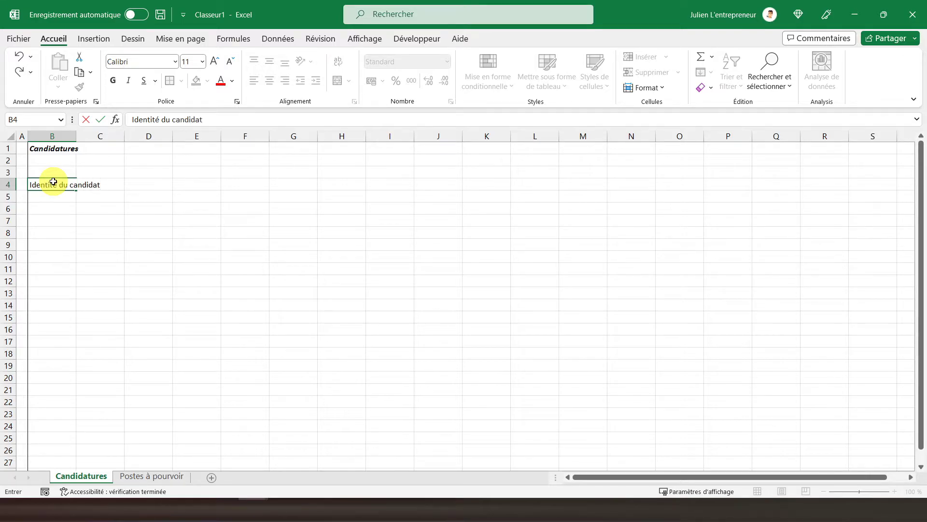
pyautogui.press('Return')
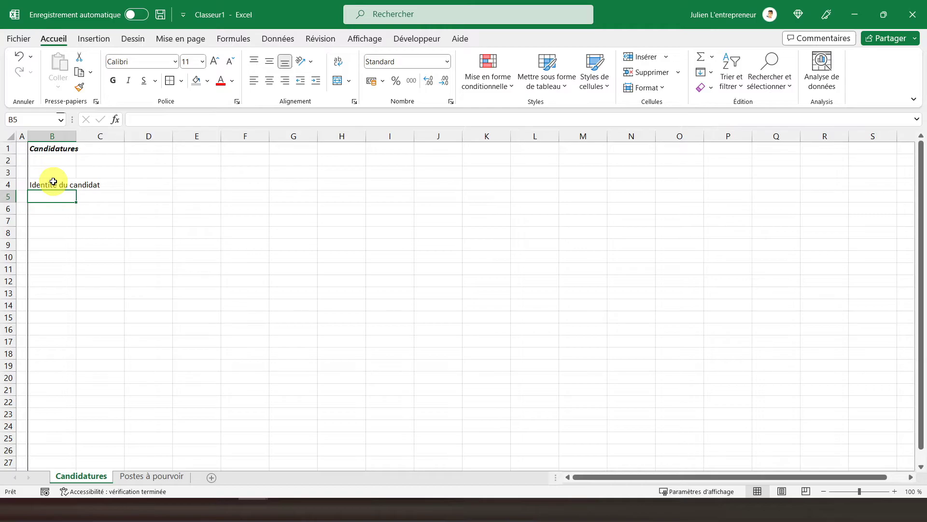
pyautogui.write('Nom')
pyautogui.press('Tab')
pyautogui.write('Prénom')
pyautogui.press('Tab')
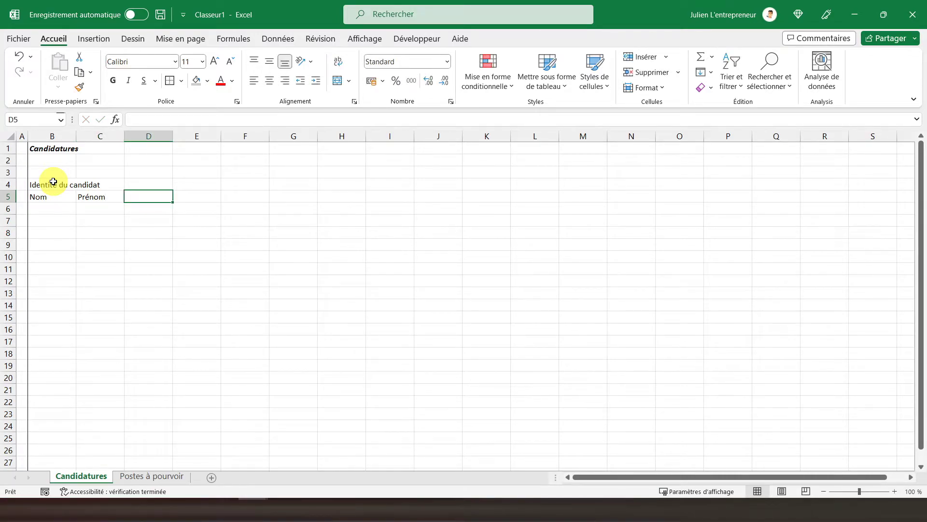
pyautogui.write('Téléphone')
pyautogui.press('Tab')
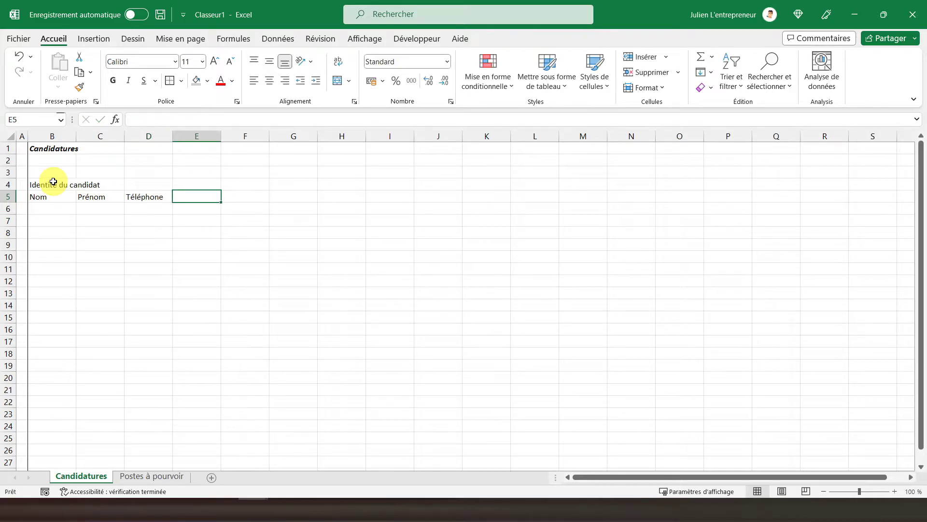
pyautogui.write('Adresse')
pyautogui.press('Tab')
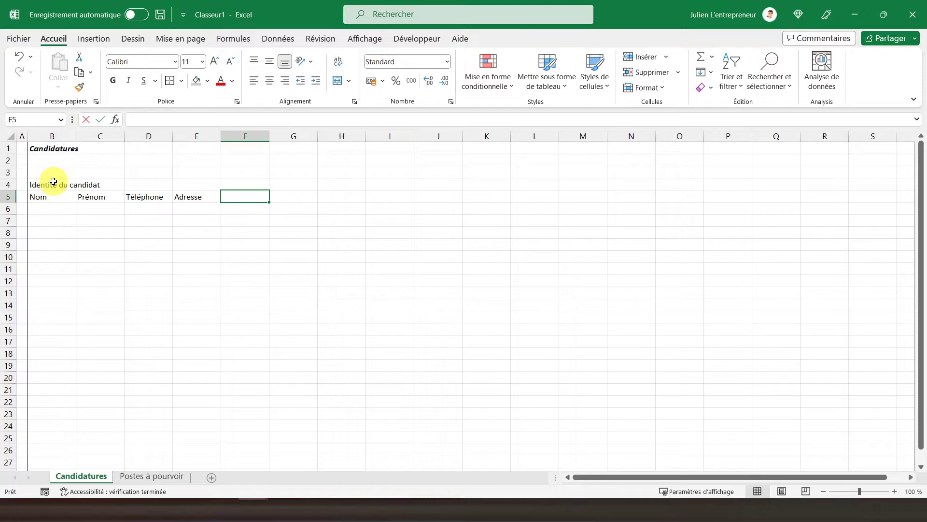
pyautogui.write('Mail')
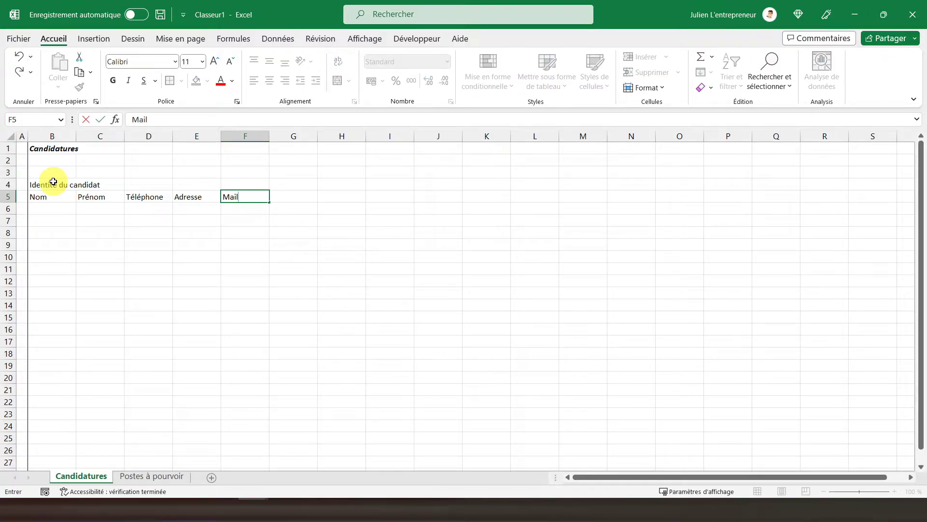
pyautogui.press('Tab')
# Step: Add headers Employeur actuel, Poste actuel, Rémunération demandée, Niveau d'étude and Expérience in G5:K5
pyautogui.write('Employeur')
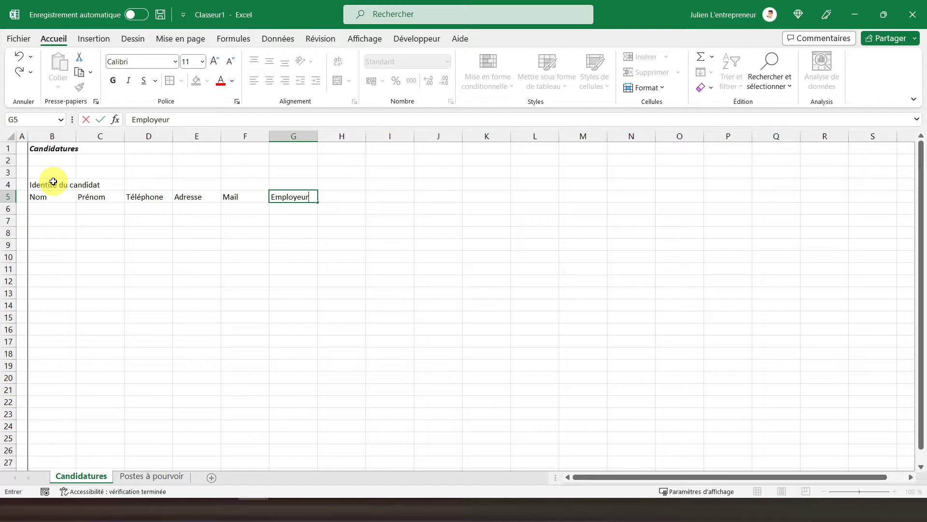
pyautogui.write(' actuel')
pyautogui.press('Tab')
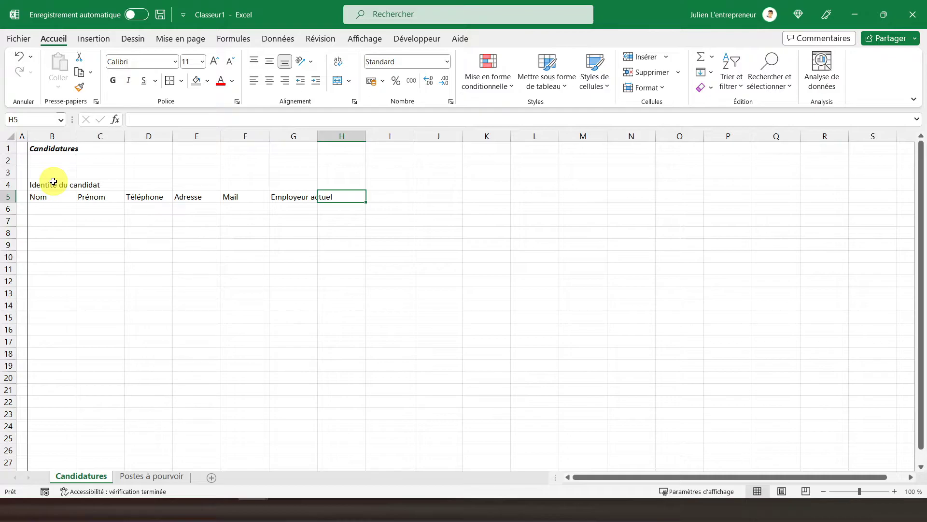
pyautogui.write('Poste actuel')
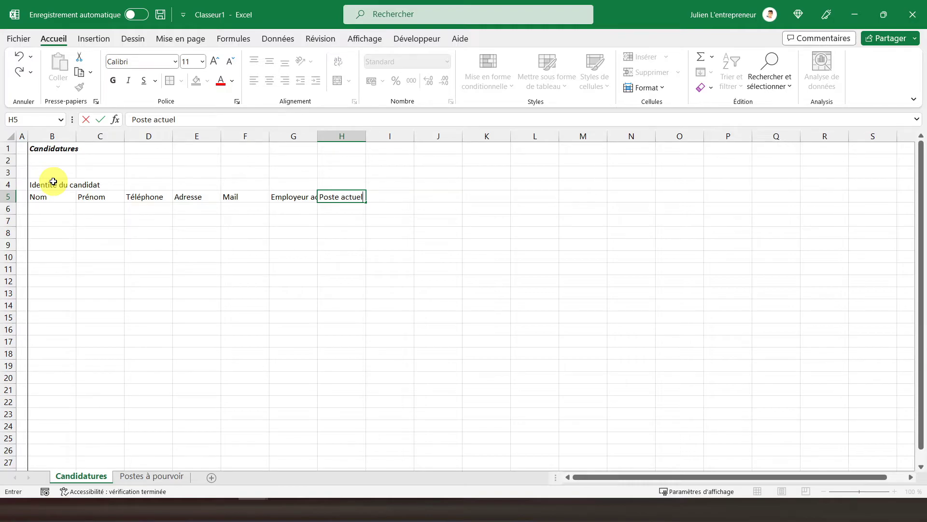
pyautogui.press('Tab')
pyautogui.write('Ré')
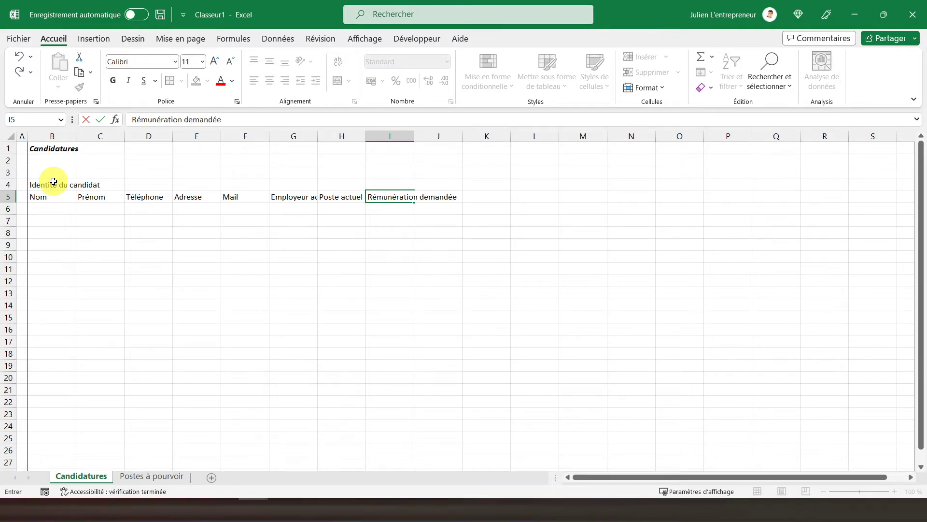
pyautogui.press('Tab')
pyautogui.write('N')
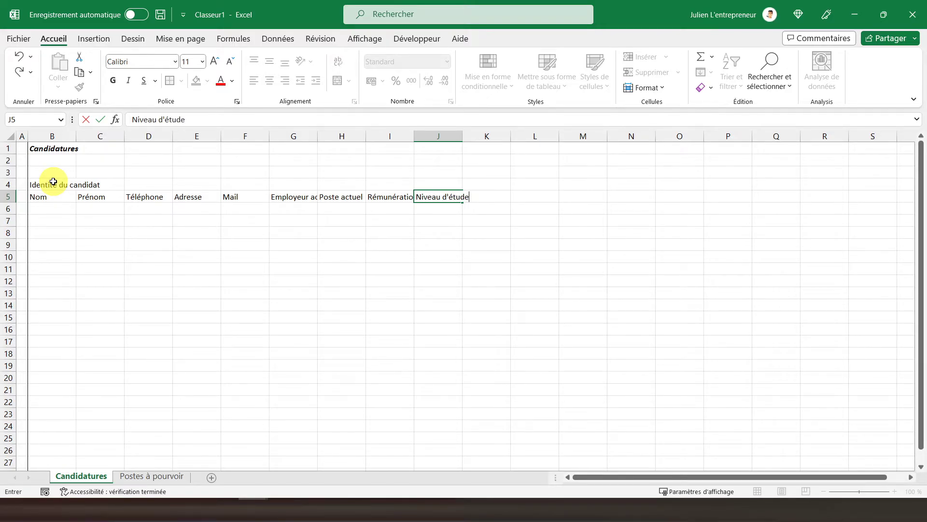
pyautogui.press('Tab')
pyautogui.write('Ex')
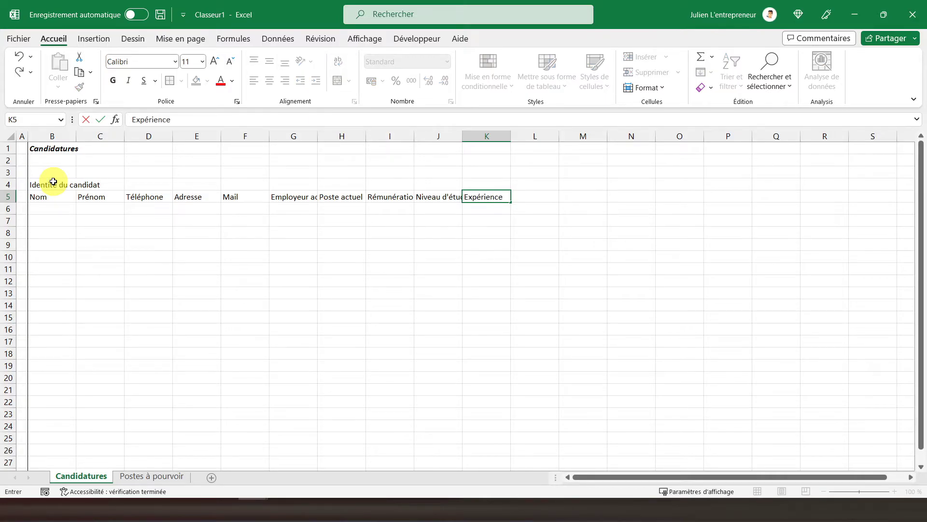
pyautogui.press('Return')
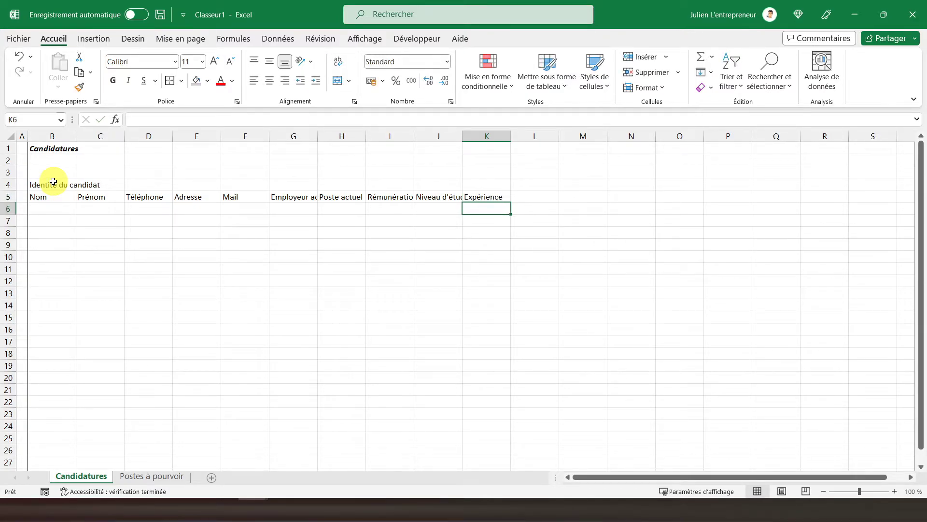
# Step: Merge and centre B4:K4, and make row 5 headers wrapped, centred, bold and fitted
pyautogui.moveTo(53, 182); pyautogui.dragTo(476, 184)
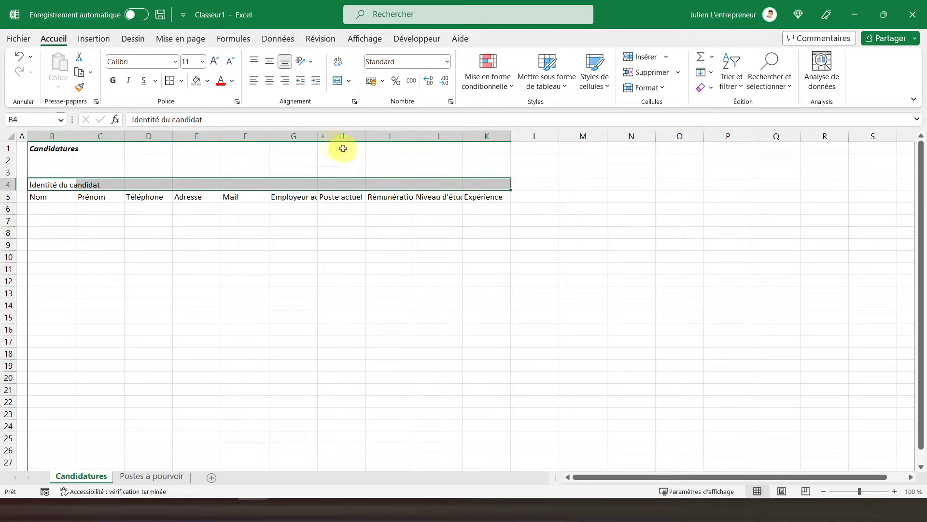
pyautogui.click(338, 82)
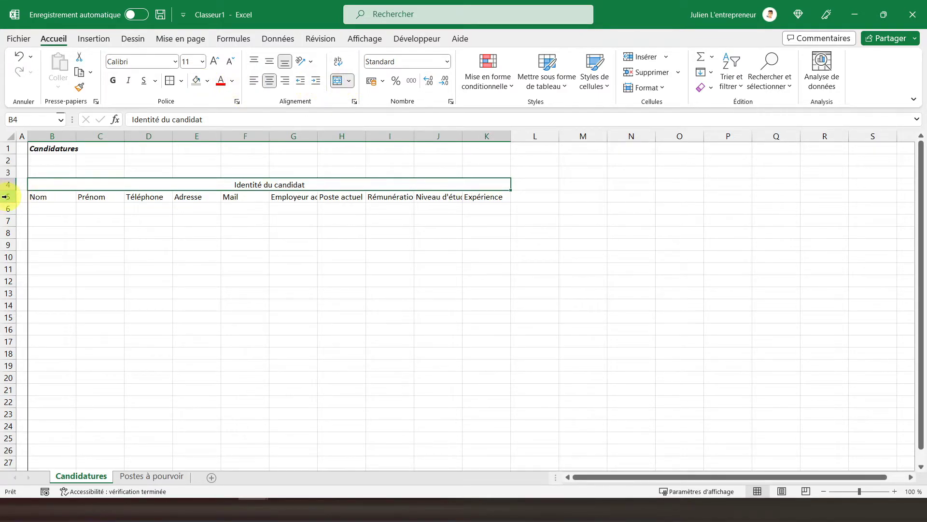
pyautogui.click(5, 197)
pyautogui.click(338, 61)
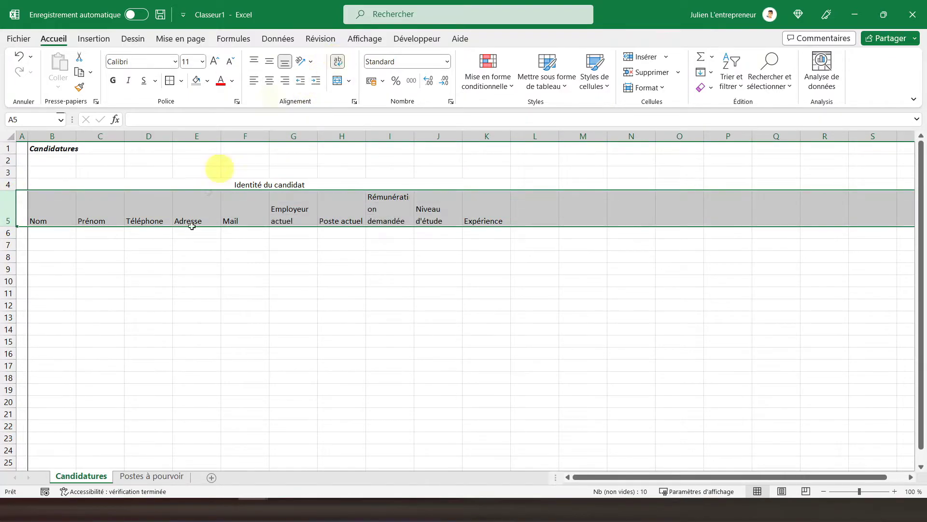
pyautogui.click(270, 80)
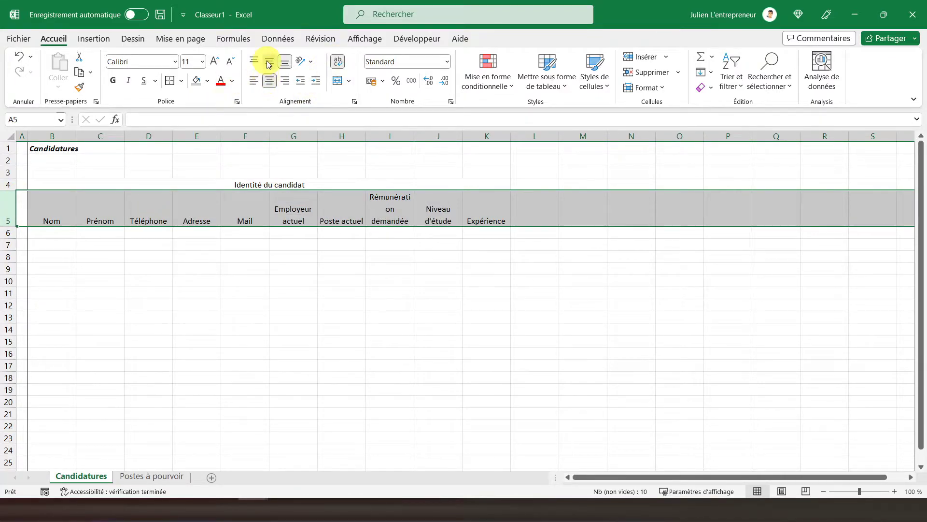
pyautogui.click(269, 64)
pyautogui.moveTo(414, 136); pyautogui.dragTo(423, 136)
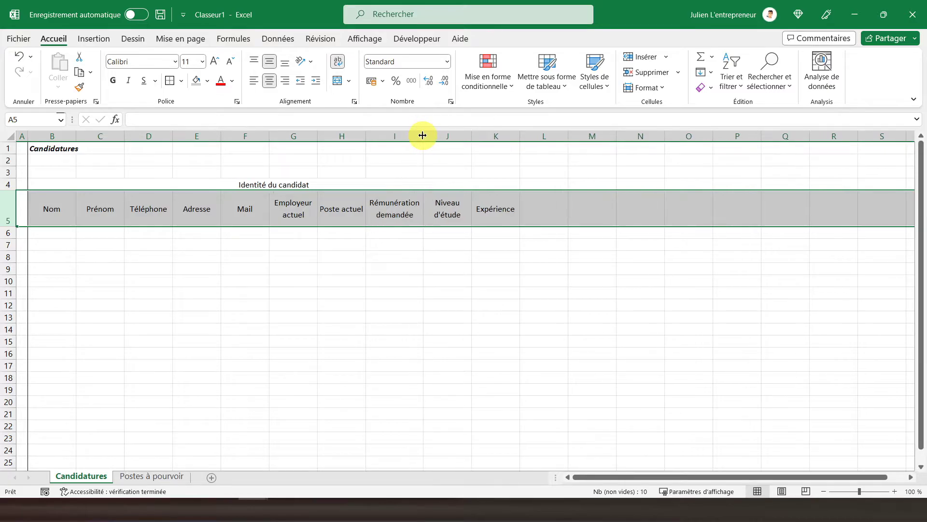
pyautogui.doubleClick(12, 224)
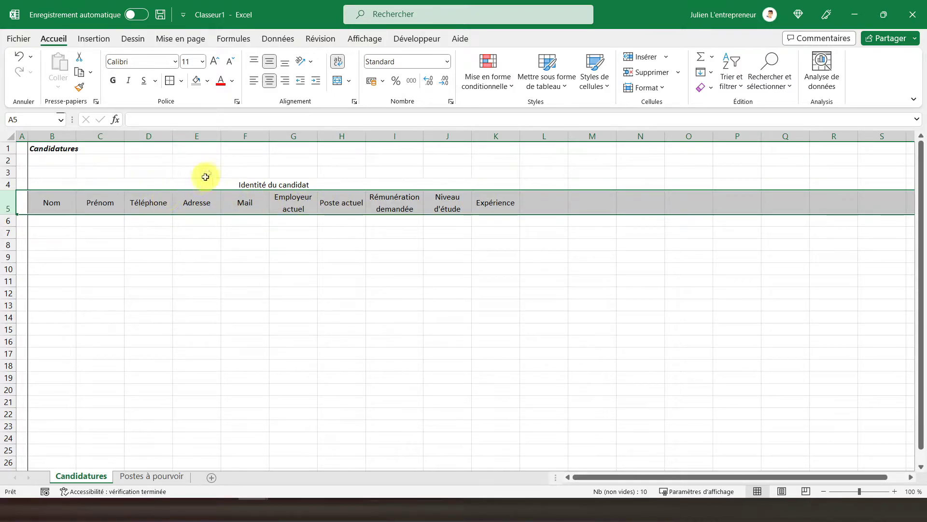
pyautogui.click(113, 80)
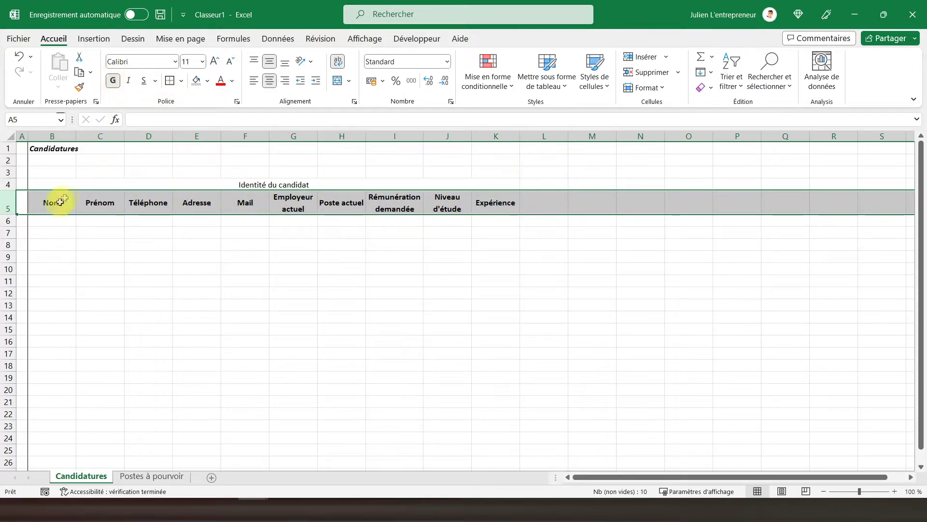
# Step: Make the whole B4:K5 header block bold with All Borders
pyautogui.moveTo(60, 202); pyautogui.dragTo(485, 189)
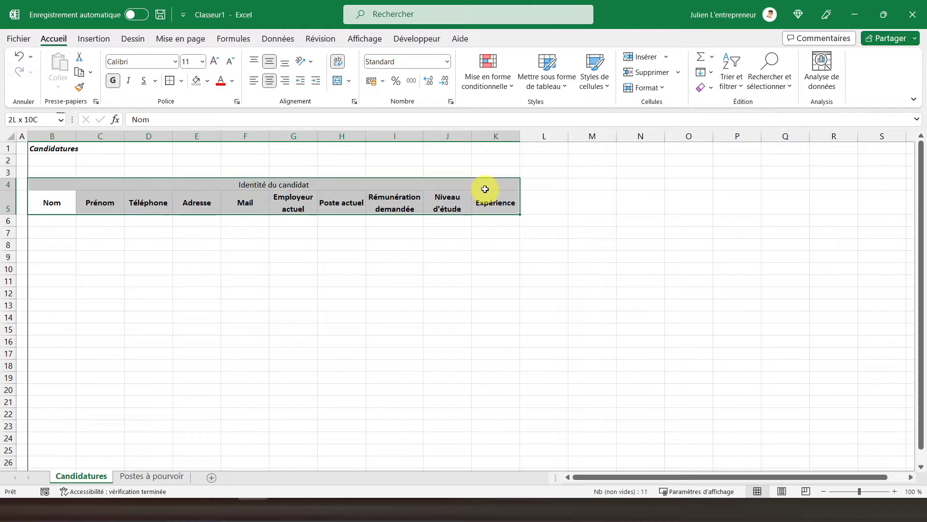
pyautogui.click(113, 80)
pyautogui.click(113, 80)
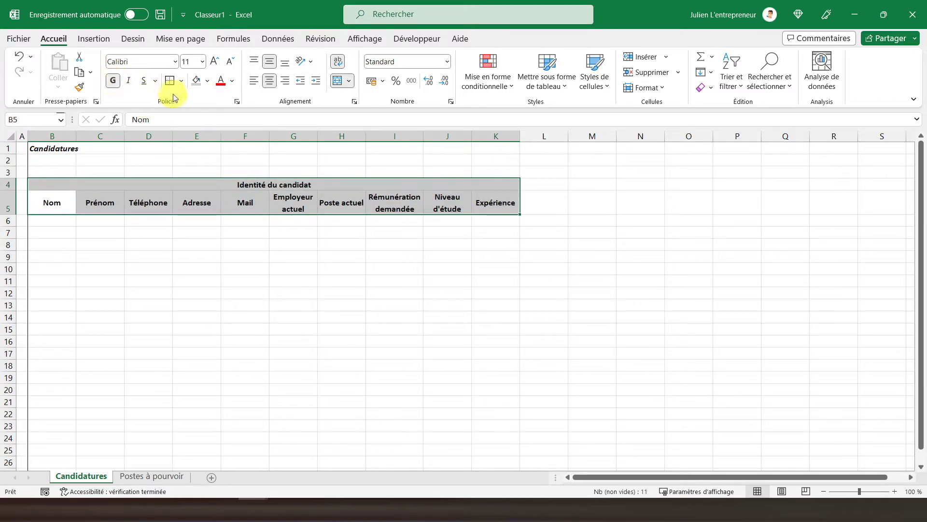
pyautogui.click(180, 81)
pyautogui.click(193, 202)
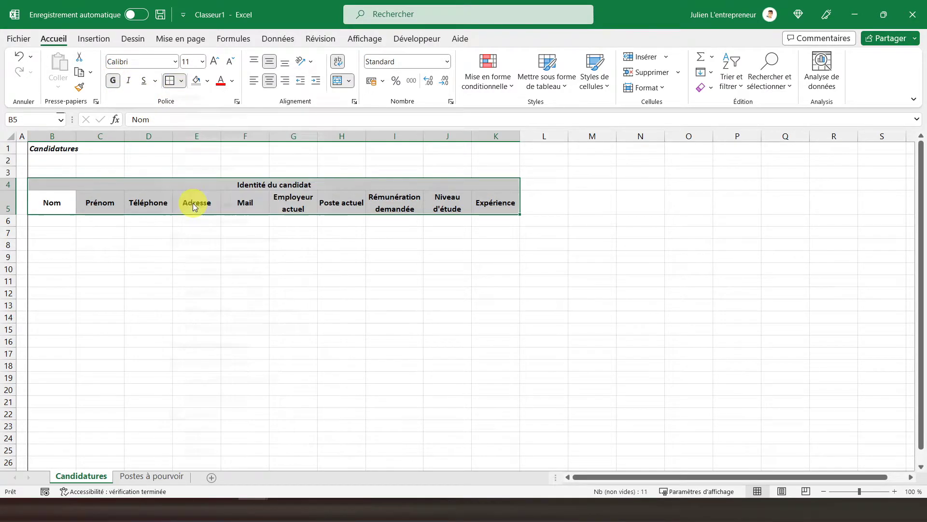
pyautogui.click(93, 199)
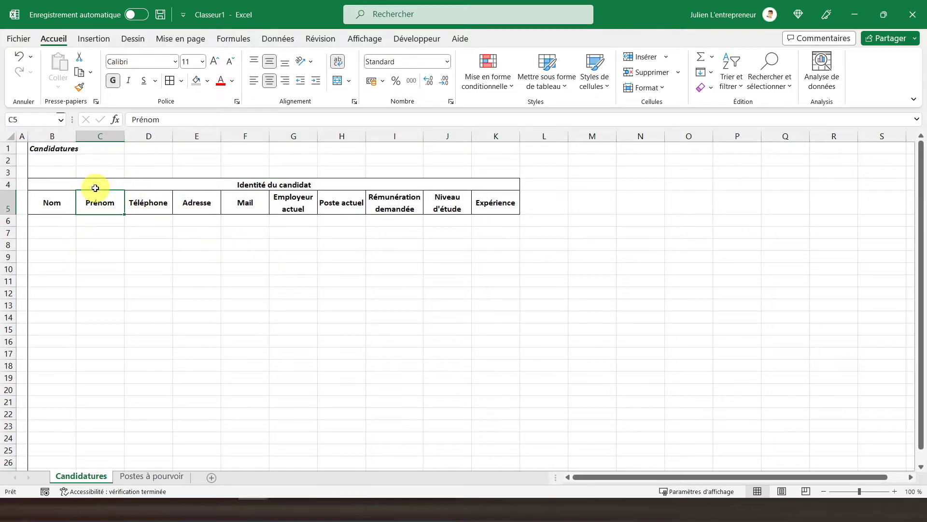
# Step: Fill the header block light green and the merged title cell a darker green
pyautogui.moveTo(98, 184); pyautogui.dragTo(118, 199)
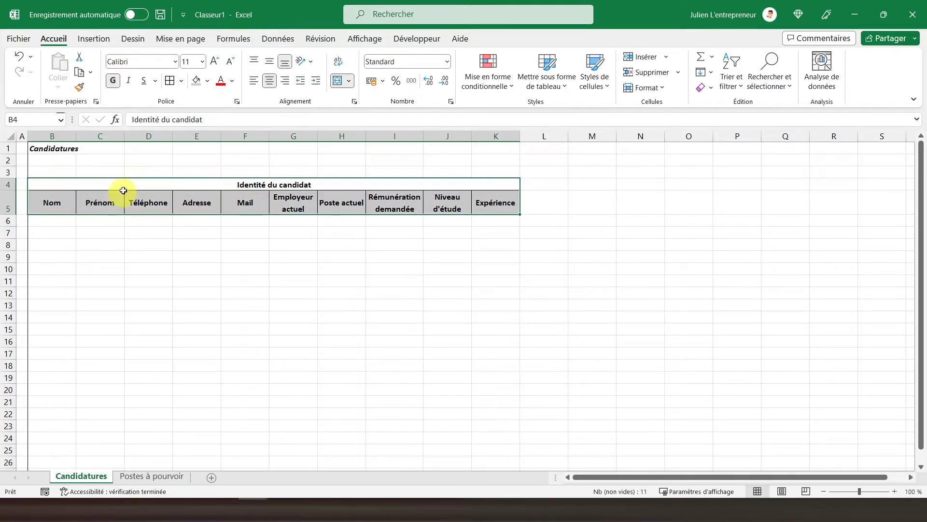
pyautogui.click(207, 81)
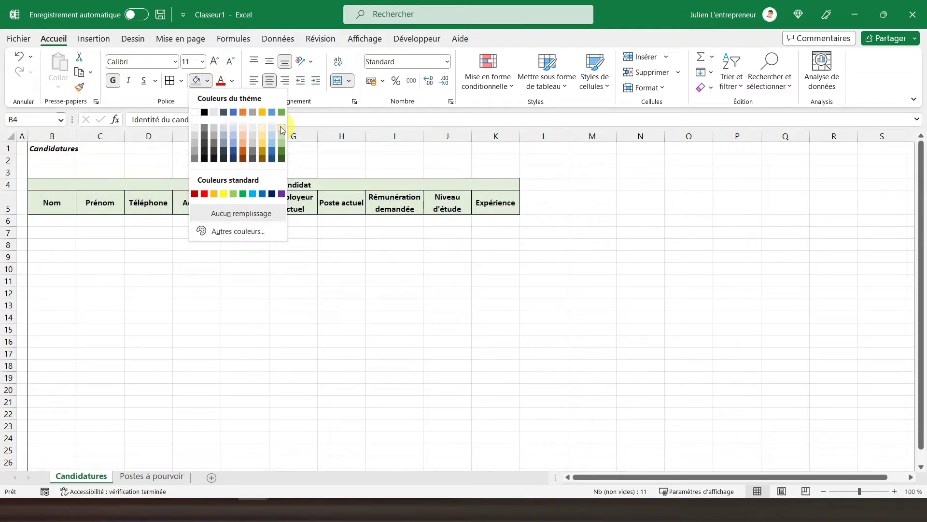
pyautogui.click(281, 129)
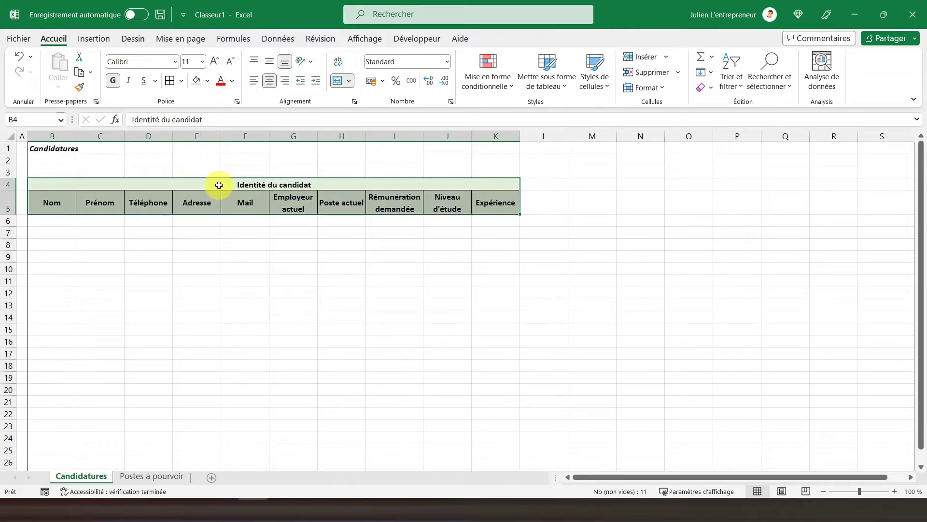
pyautogui.click(219, 185)
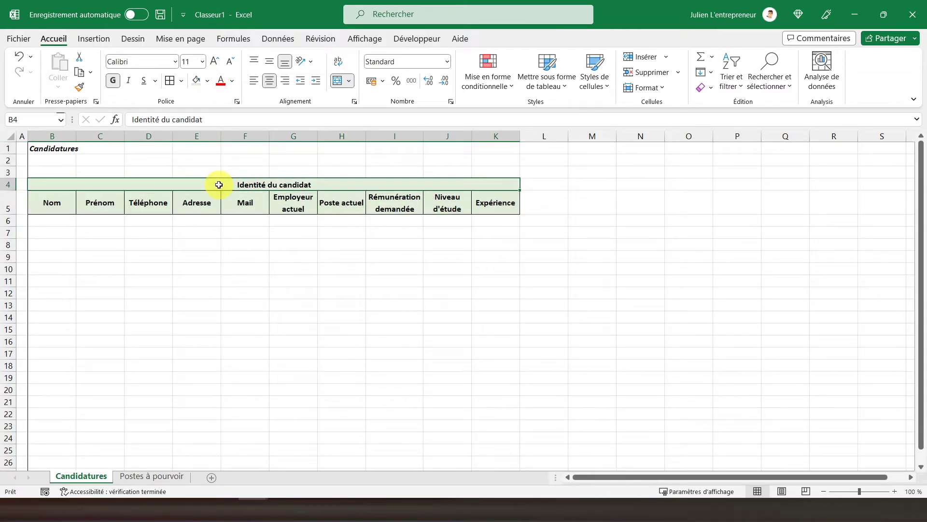
pyautogui.click(208, 86)
pyautogui.click(282, 133)
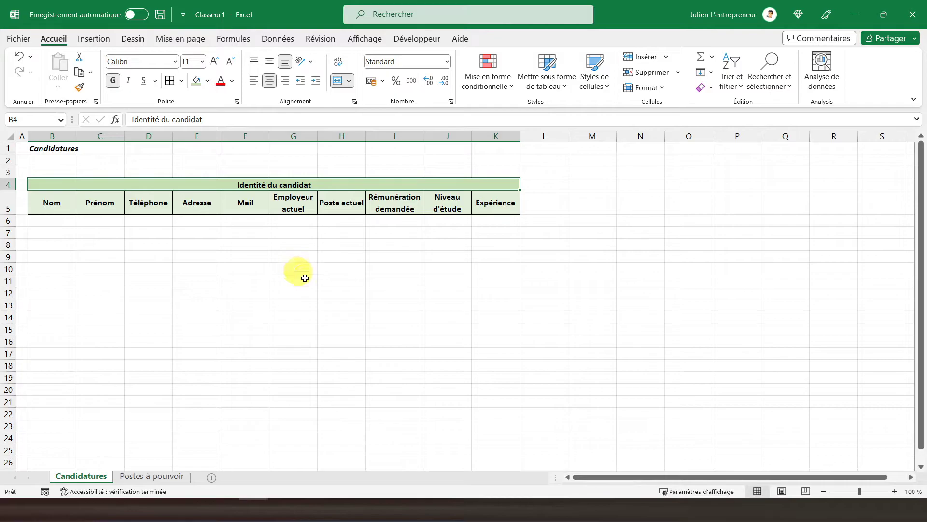
# Step: Select the candidate table body B6:K50 below the headers
pyautogui.scroll(-3, 305, 279)
pyautogui.scroll(-2, 350, 313)
pyautogui.scroll(-4, 325, 321)
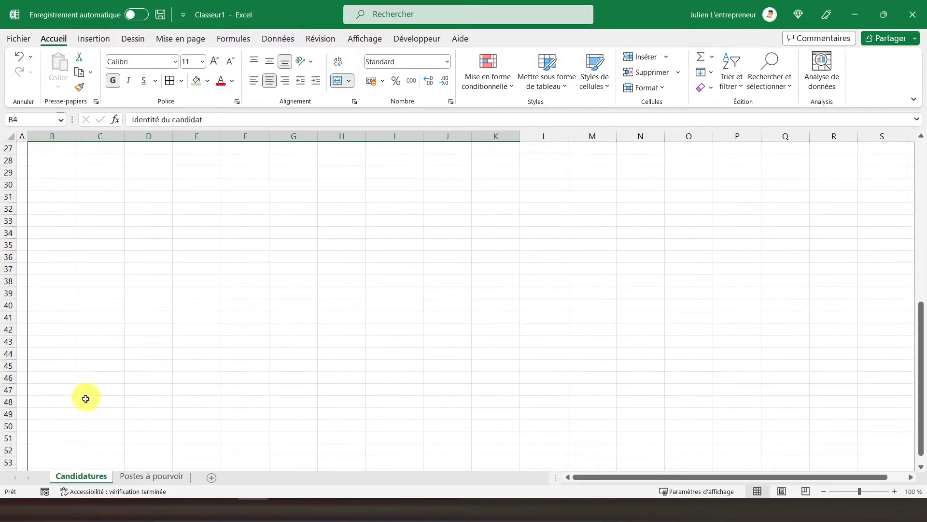
pyautogui.moveTo(48, 422); pyautogui.dragTo(468, 71)
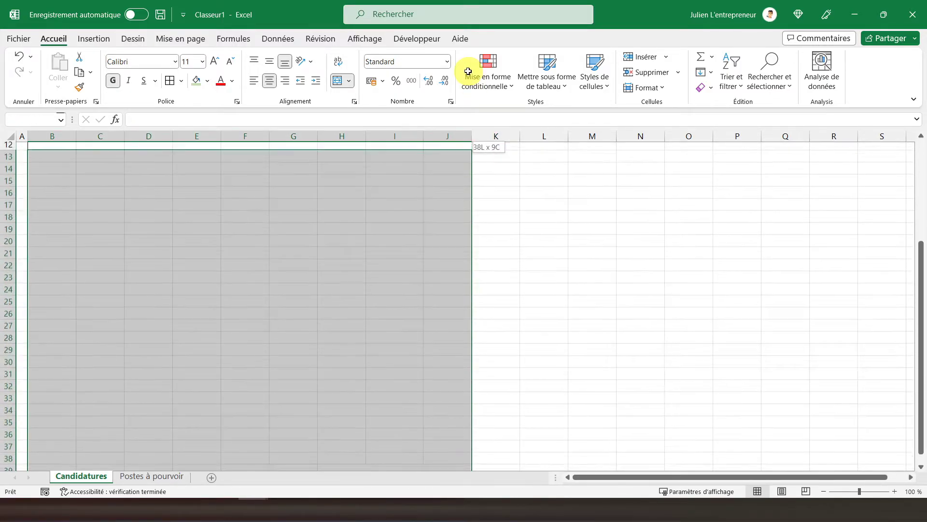
pyautogui.moveTo(468, 71); pyautogui.dragTo(493, 186)
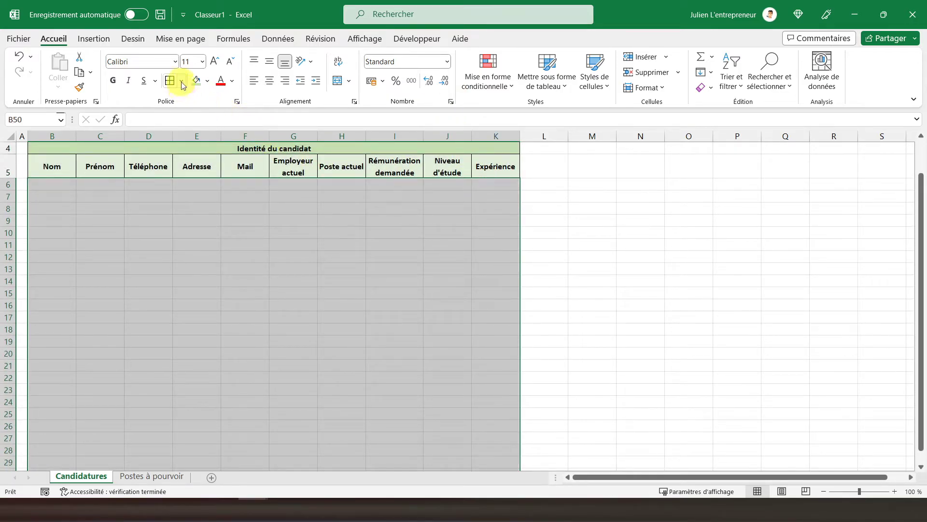
pyautogui.click(183, 82)
pyautogui.scroll(-11, 352, 219)
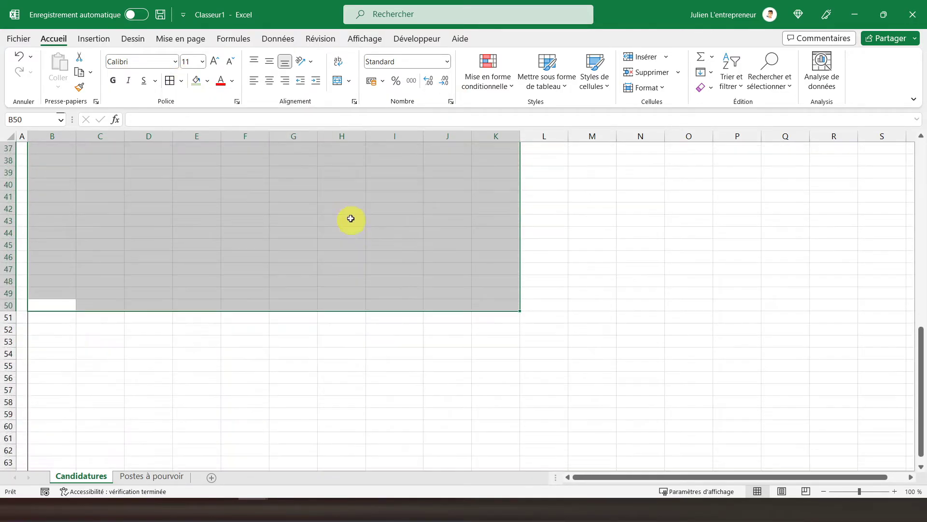
# Step: Give B6:K50 an outline border with dotted inner horizontal and vertical lines
pyautogui.hotkey('ctrl', '1')
pyautogui.click(301, 196)
pyautogui.click(293, 265)
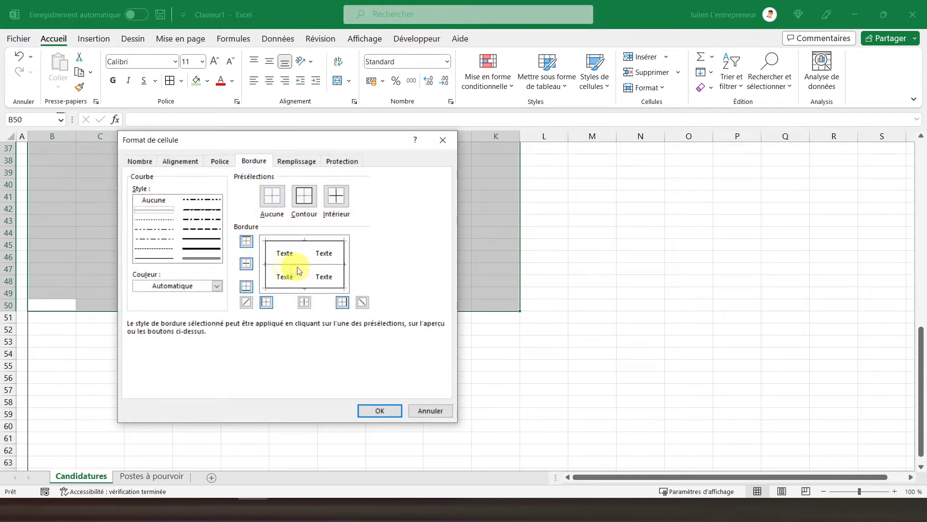
pyautogui.click(303, 253)
pyautogui.click(379, 410)
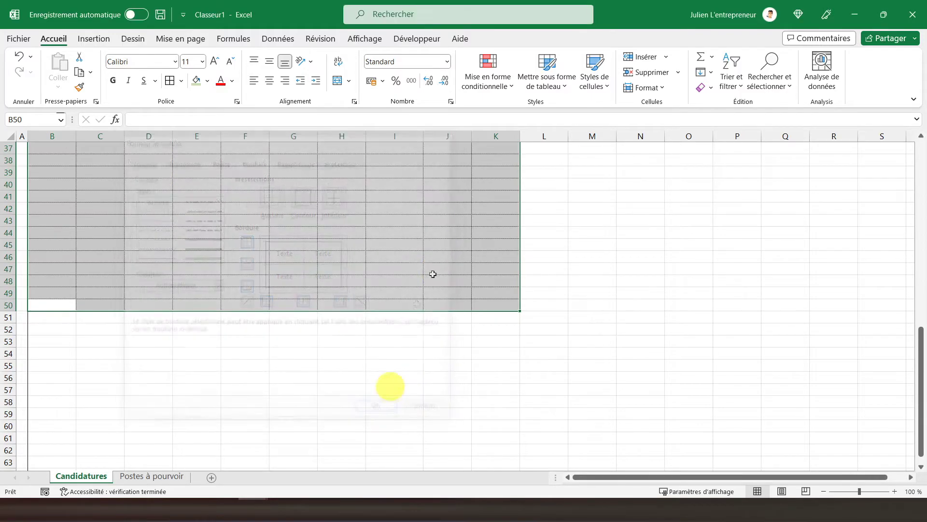
pyautogui.scroll(3, 430, 255)
pyautogui.scroll(9, 429, 255)
pyautogui.click(304, 236)
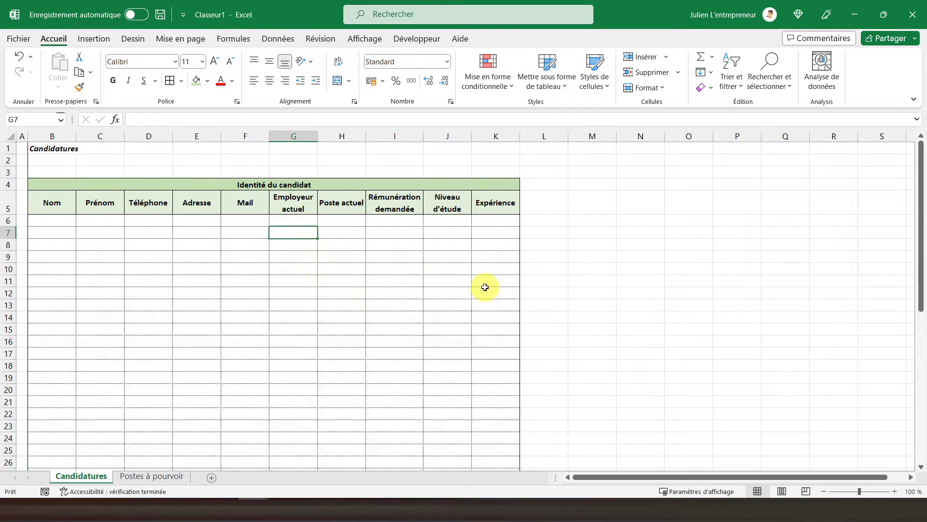
pyautogui.click(536, 186)
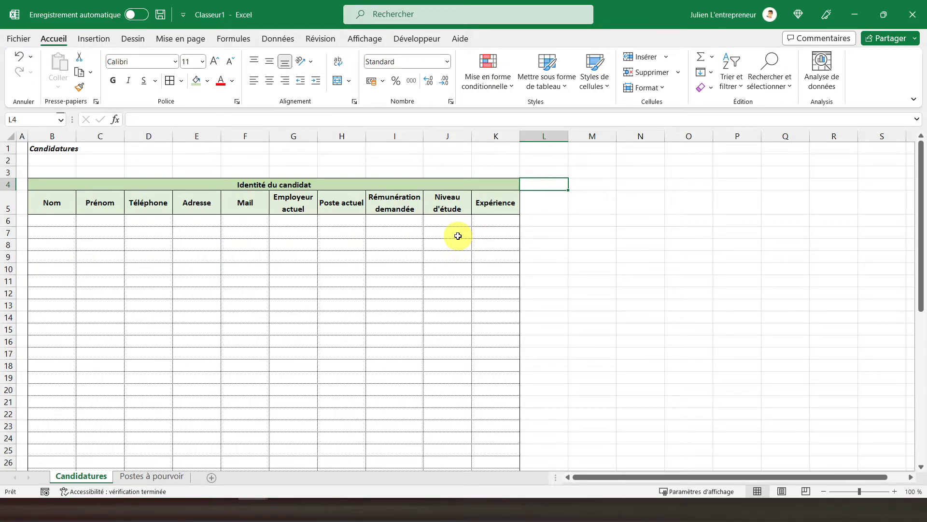
# Step: Enter Entretiens in L4 and headers Date de candidature, Date entretien 1, Avis in L5:N5
pyautogui.write('Entretiens')
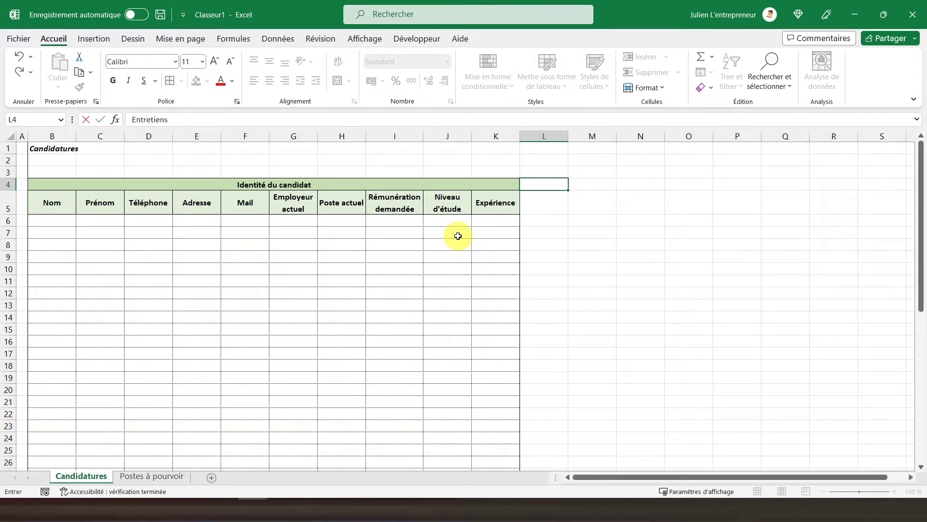
pyautogui.press('Return')
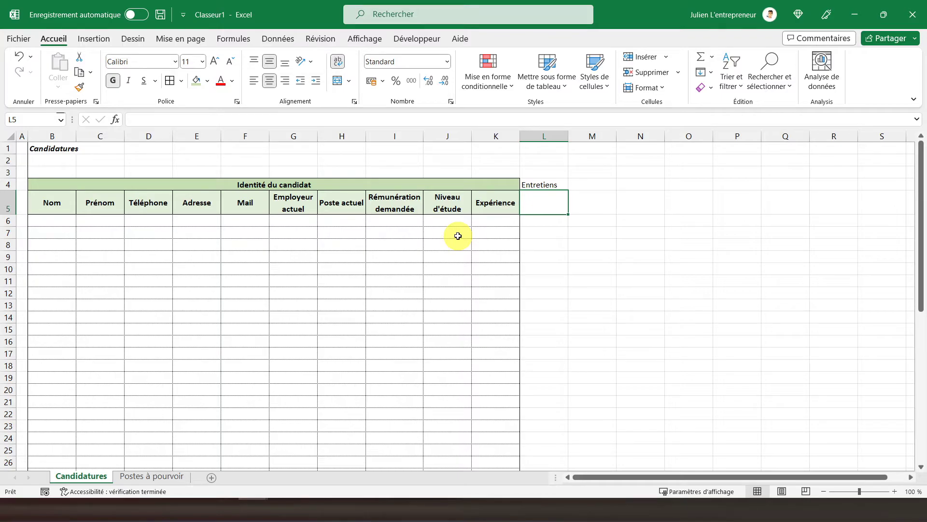
pyautogui.write('Date de')
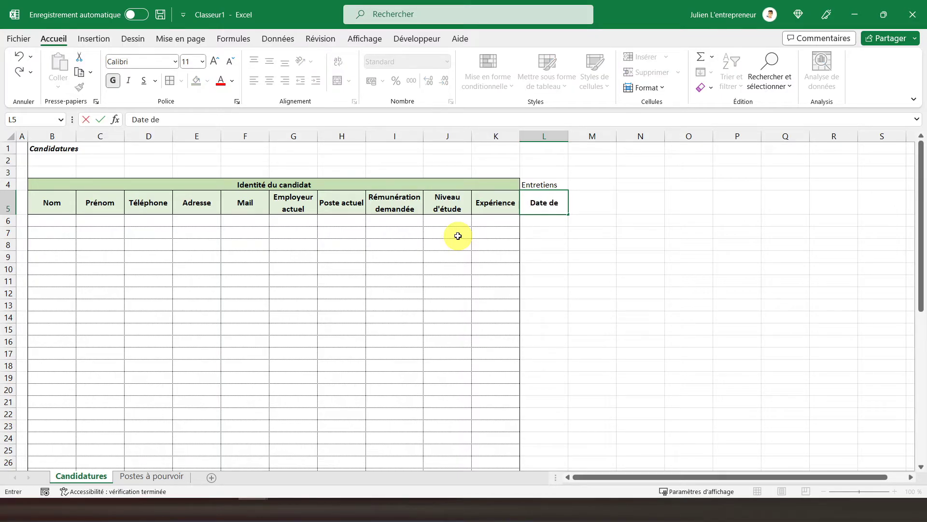
pyautogui.write(' candidature')
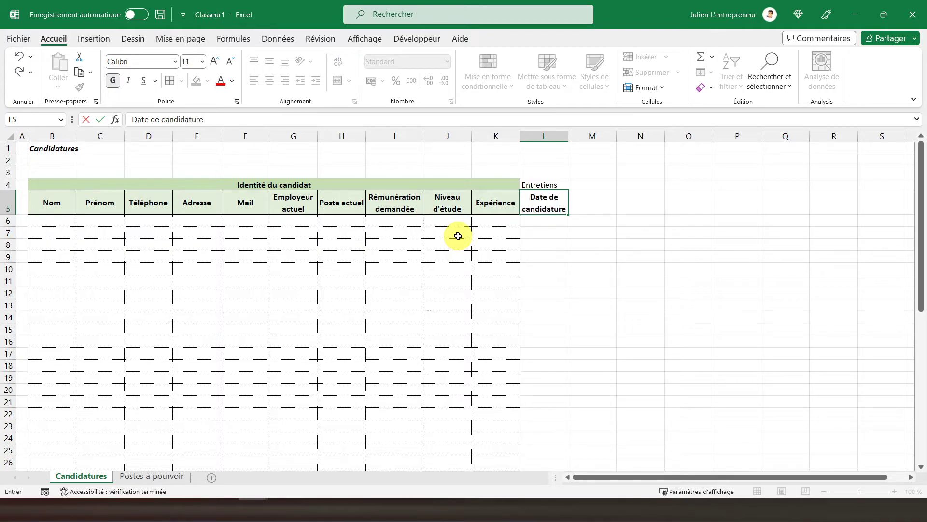
pyautogui.press('Tab')
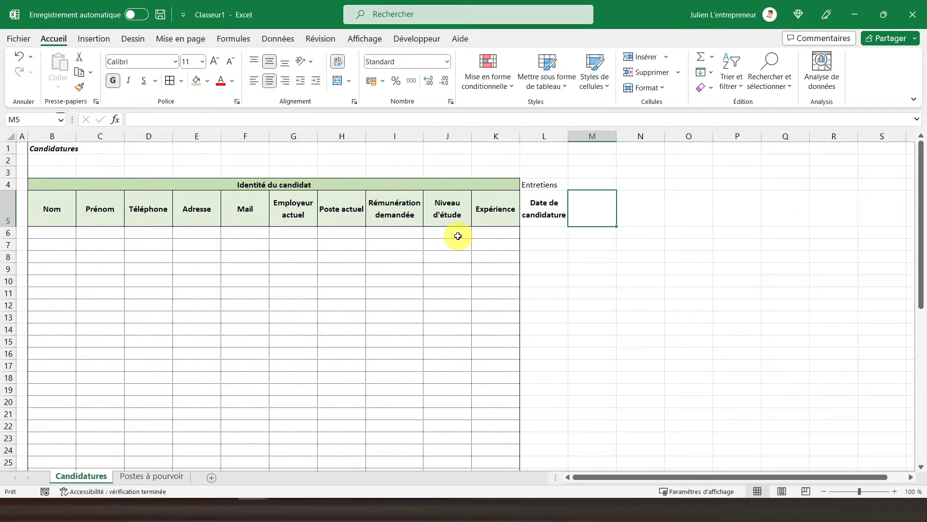
pyautogui.write('Date entre')
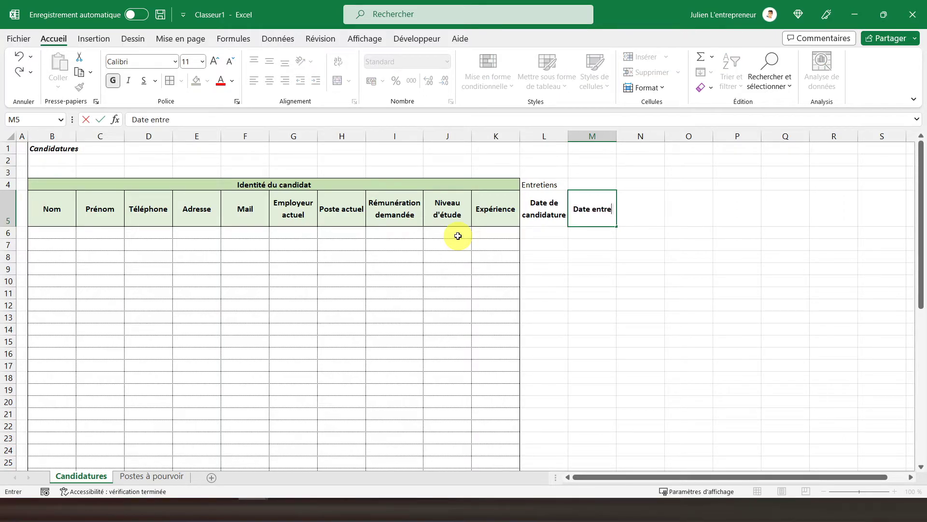
pyautogui.write('tien 1')
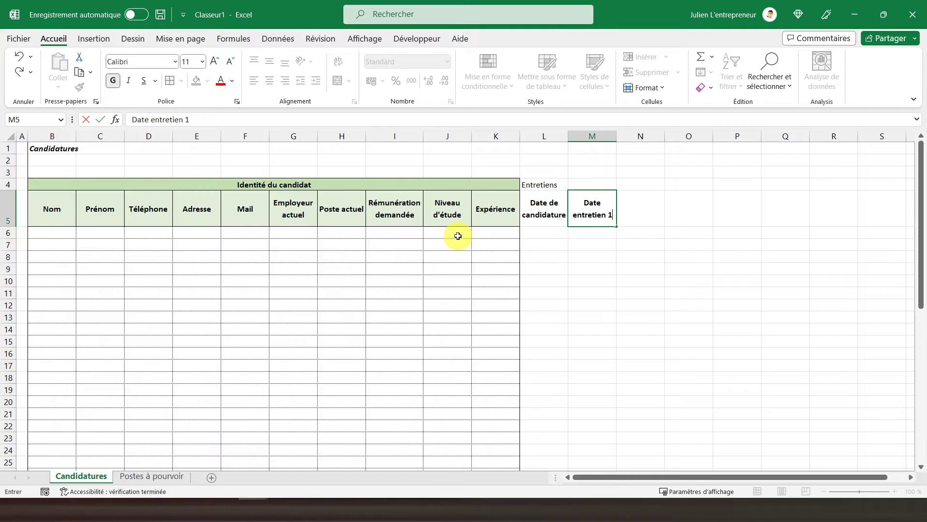
pyautogui.press('Return')
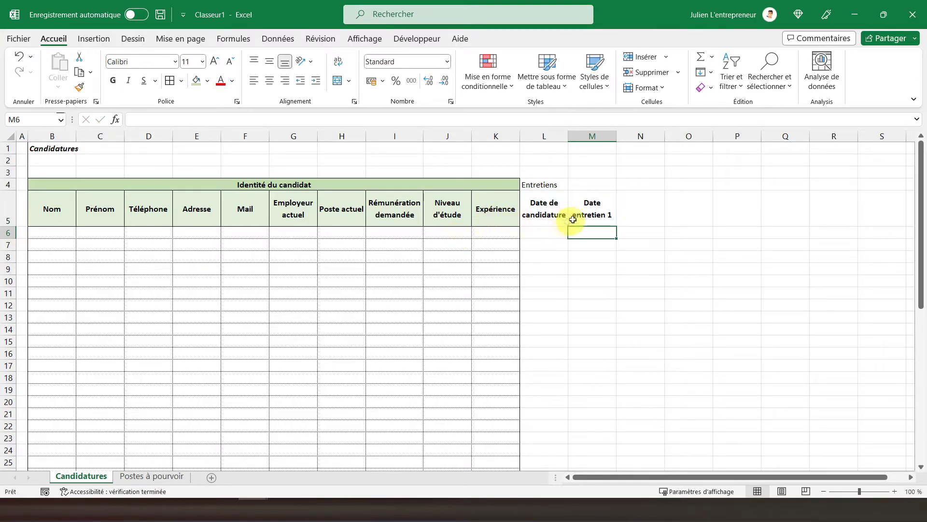
pyautogui.click(590, 207)
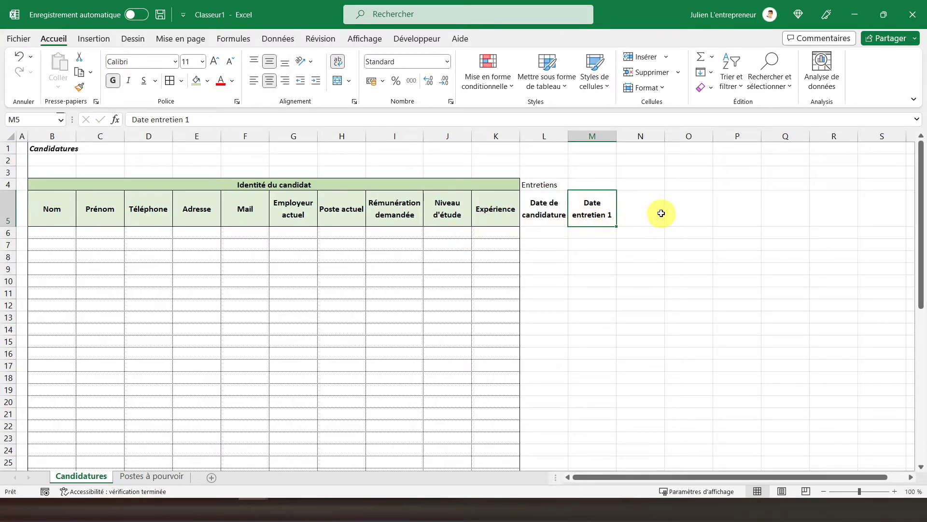
pyautogui.click(649, 203)
pyautogui.write('Av')
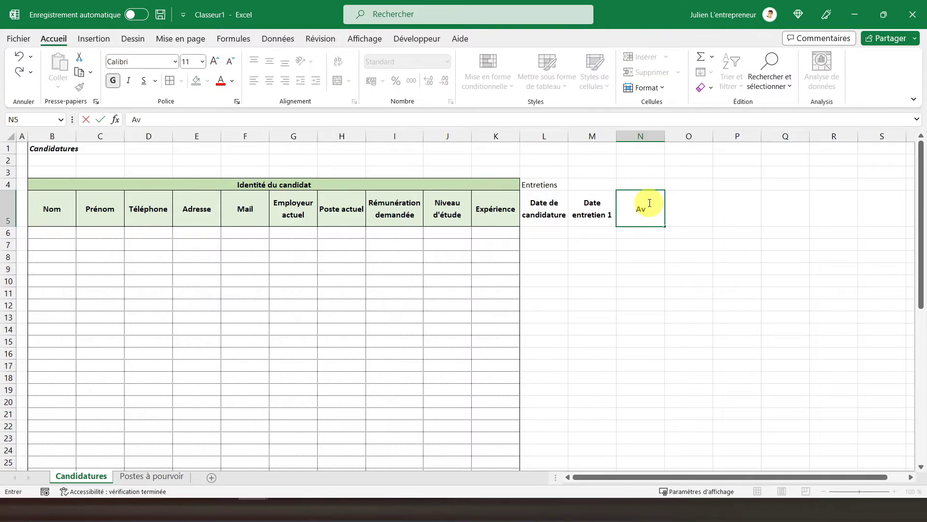
pyautogui.press('Return')
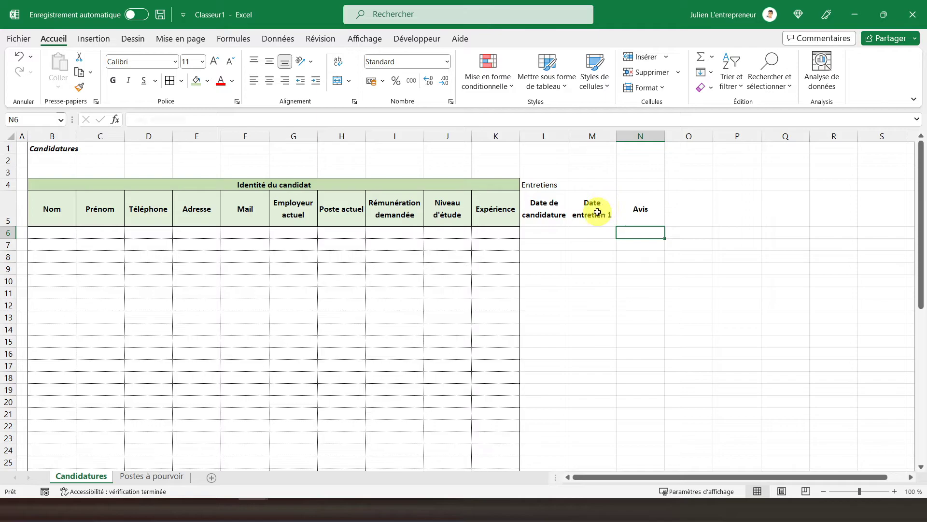
# Step: Copy the Date entretien 1 and Avis headers to O5:P5, renumbering to Date entretien 2
pyautogui.moveTo(594, 209); pyautogui.dragTo(628, 212)
pyautogui.hotkey('ctrl', 'c')
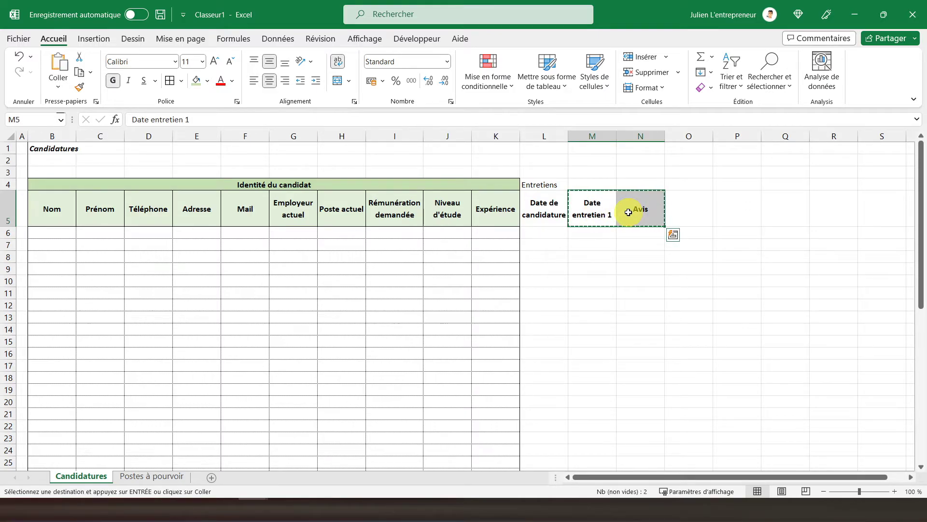
pyautogui.click(685, 208)
pyautogui.hotkey('ctrl', 'v')
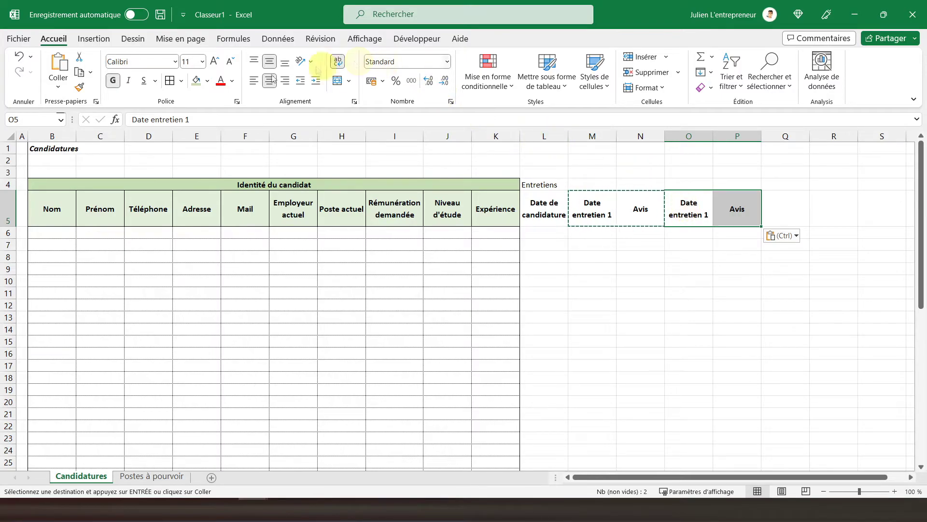
pyautogui.doubleClick(187, 119)
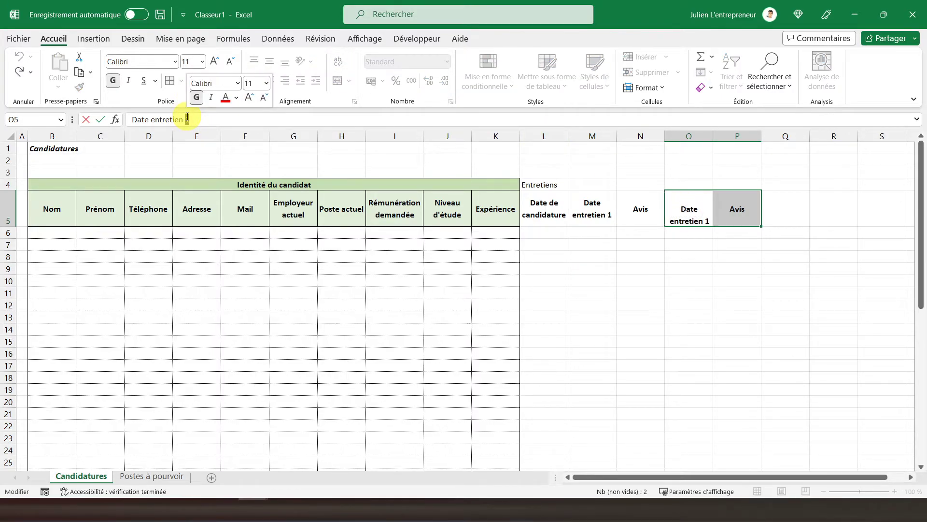
pyautogui.write('2')
pyautogui.press('Return')
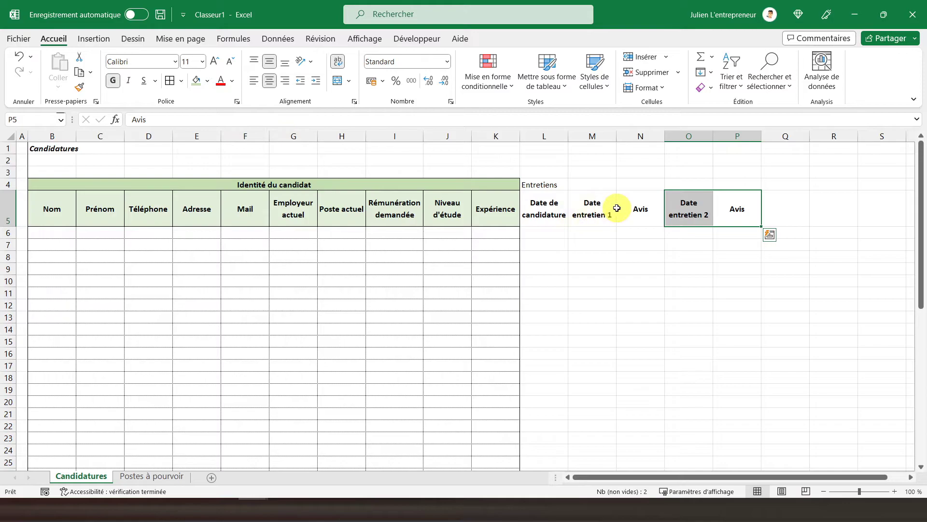
# Step: Copy them again to Q5:R5 as Date entretien 3, and add Commentaires in S5
pyautogui.hotkey('ctrl', 'c')
pyautogui.click(772, 206)
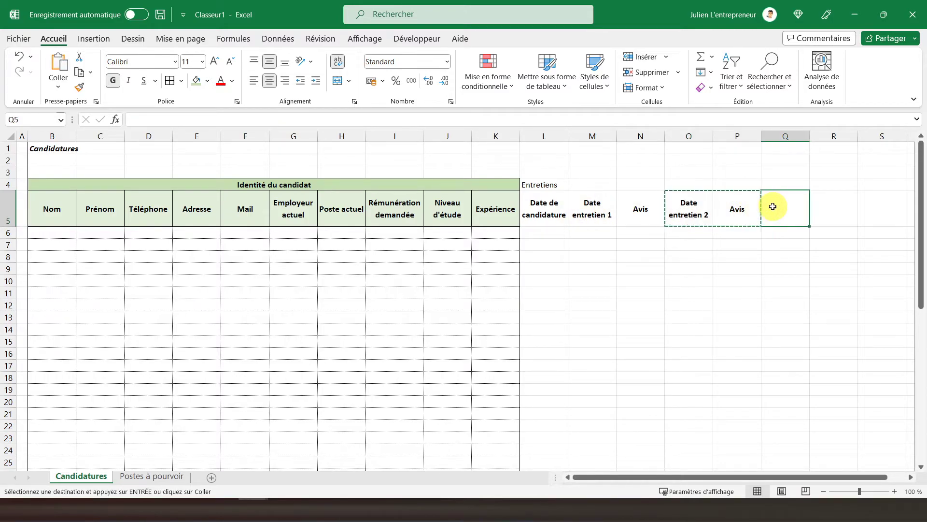
pyautogui.hotkey('ctrl', 'v')
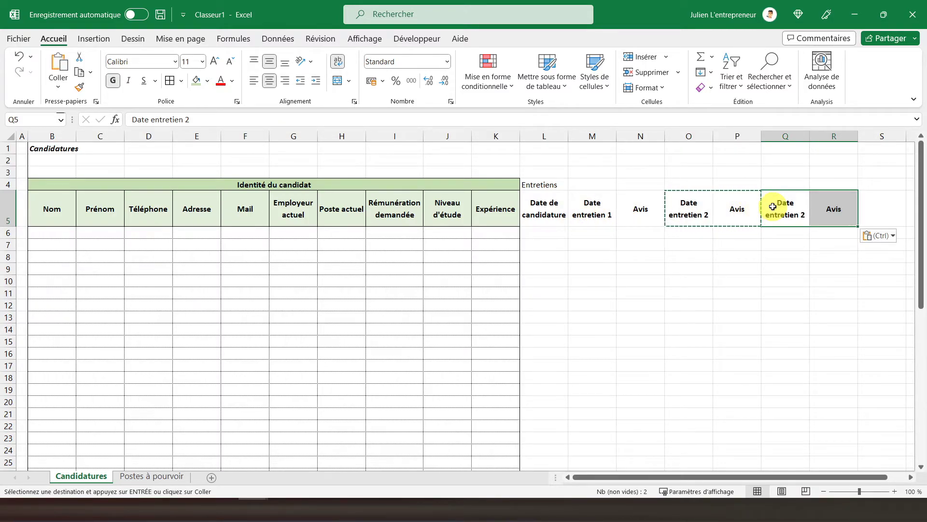
pyautogui.click(773, 207)
pyautogui.click(193, 120)
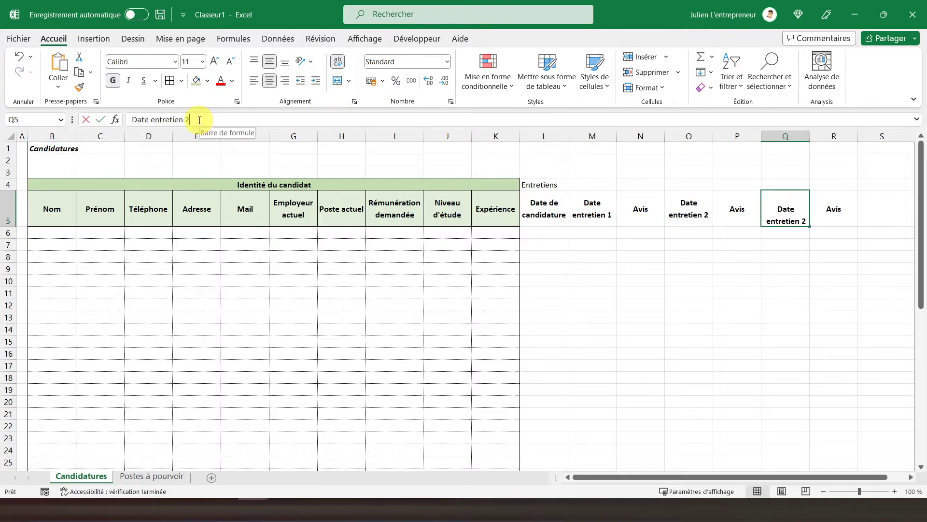
pyautogui.doubleClick(187, 120)
pyautogui.write('3')
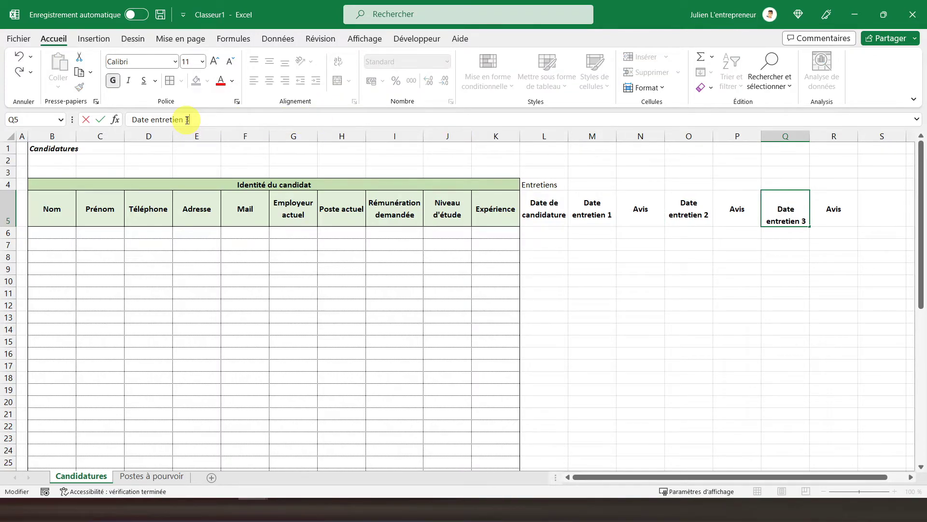
pyautogui.press('Return')
pyautogui.click(868, 212)
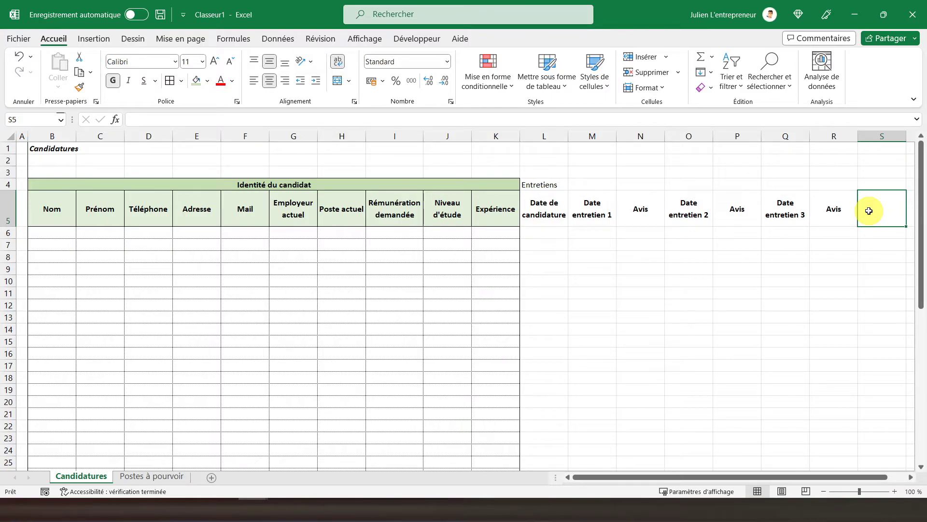
pyautogui.write('Commentaires')
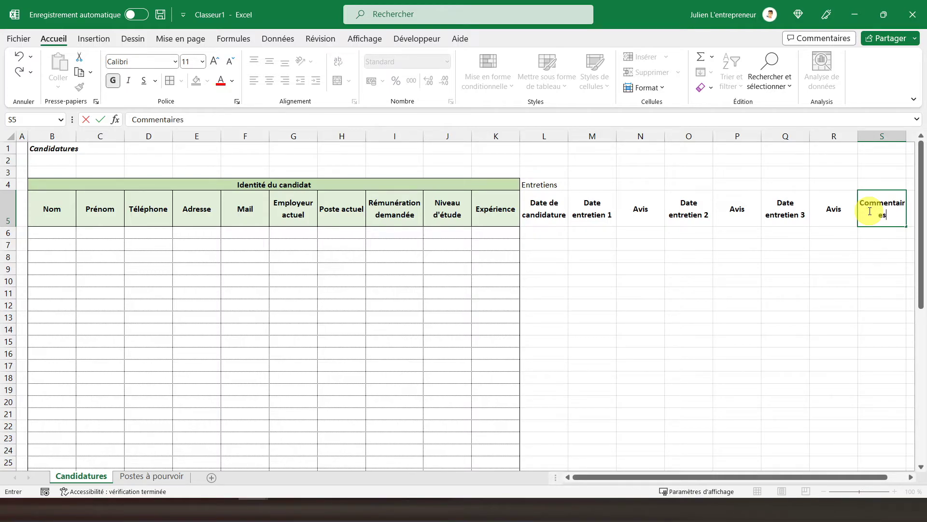
pyautogui.press('Return')
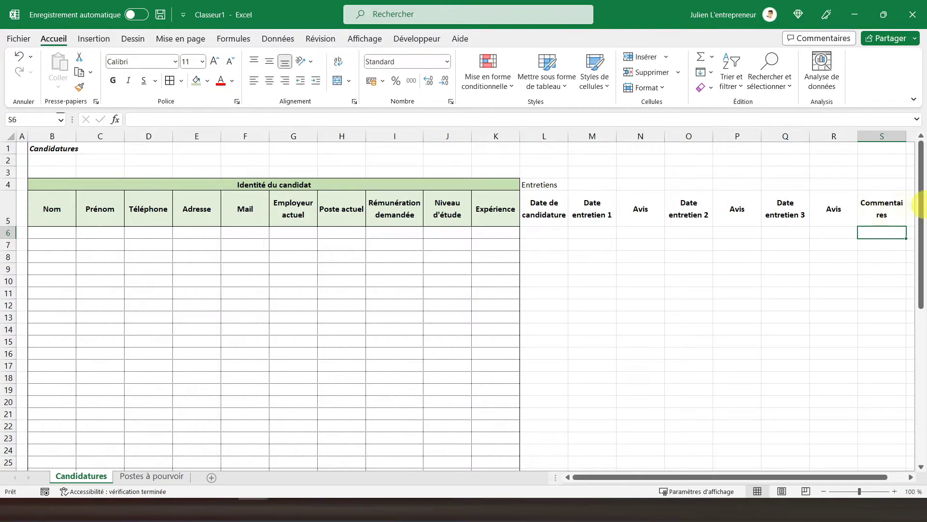
# Step: Widen column S so Commentaires fits on one line
pyautogui.click(893, 491)
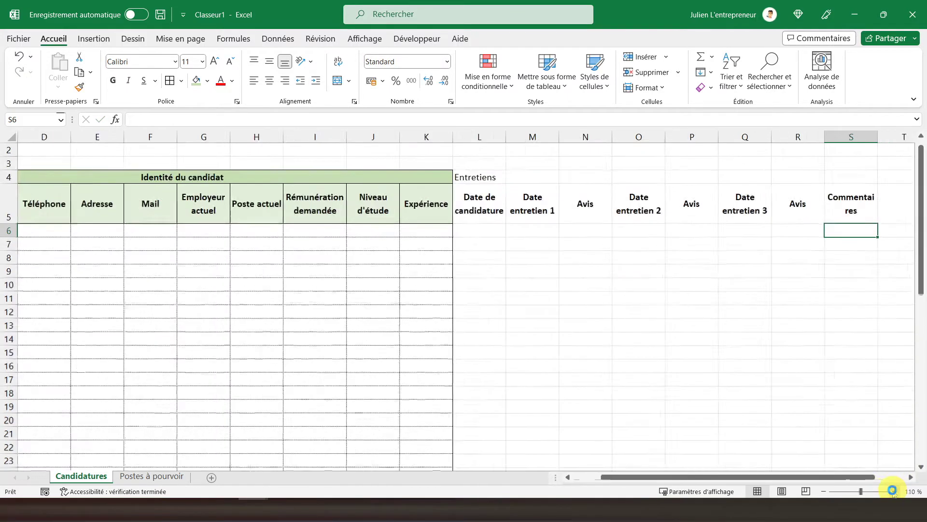
pyautogui.click(893, 491)
pyautogui.click(894, 490)
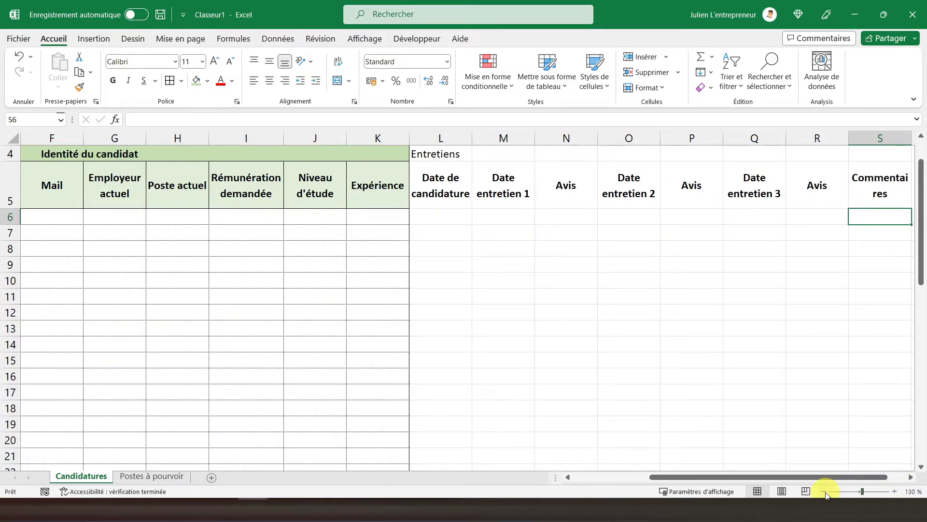
pyautogui.click(825, 491)
pyautogui.click(825, 491)
pyautogui.click(824, 491)
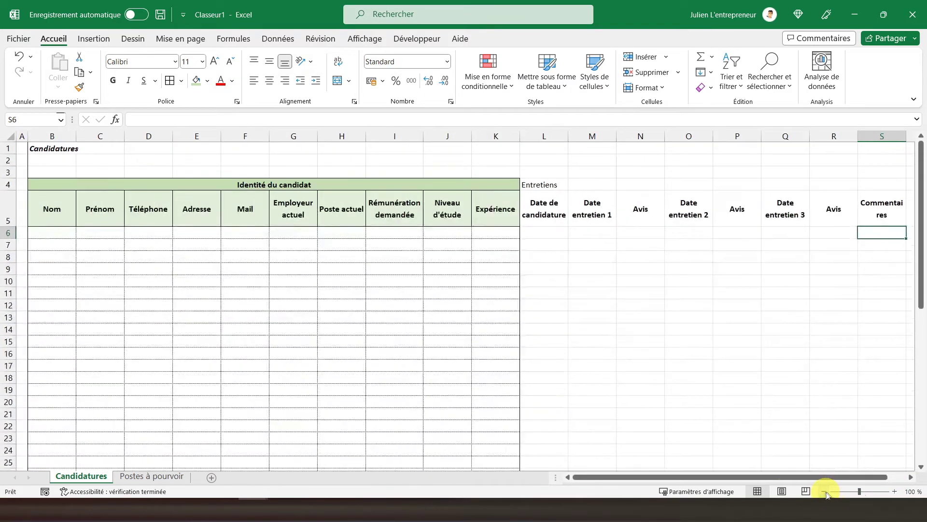
pyautogui.click(911, 477)
pyautogui.click(911, 477)
pyautogui.click(912, 477)
pyautogui.click(912, 477)
pyautogui.moveTo(748, 139); pyautogui.dragTo(795, 140)
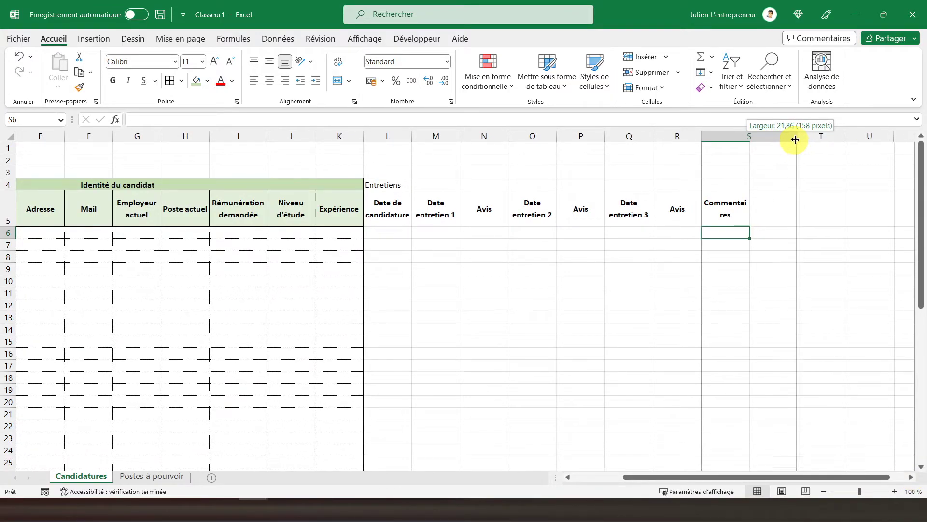
pyautogui.moveTo(795, 139); pyautogui.dragTo(798, 139)
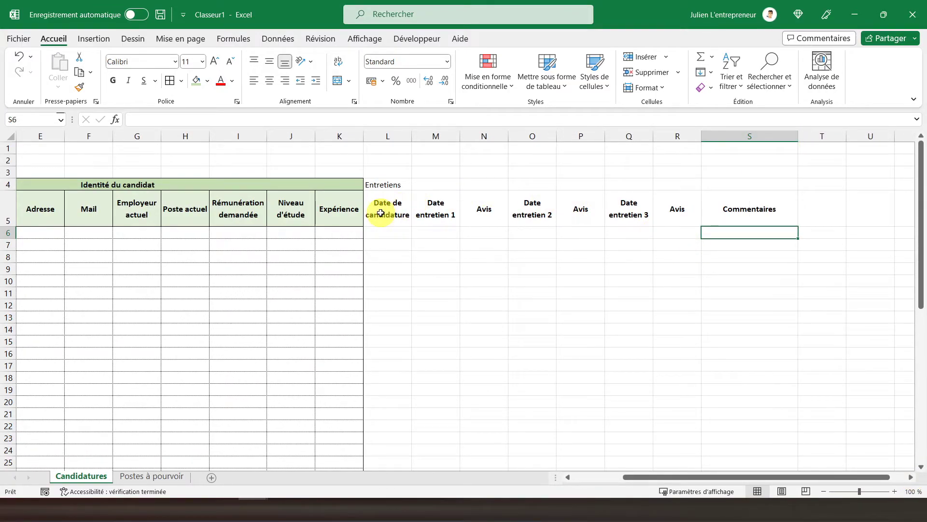
# Step: Merge and centre Entretiens across L4:S4 and make it bold
pyautogui.moveTo(383, 184); pyautogui.dragTo(746, 179)
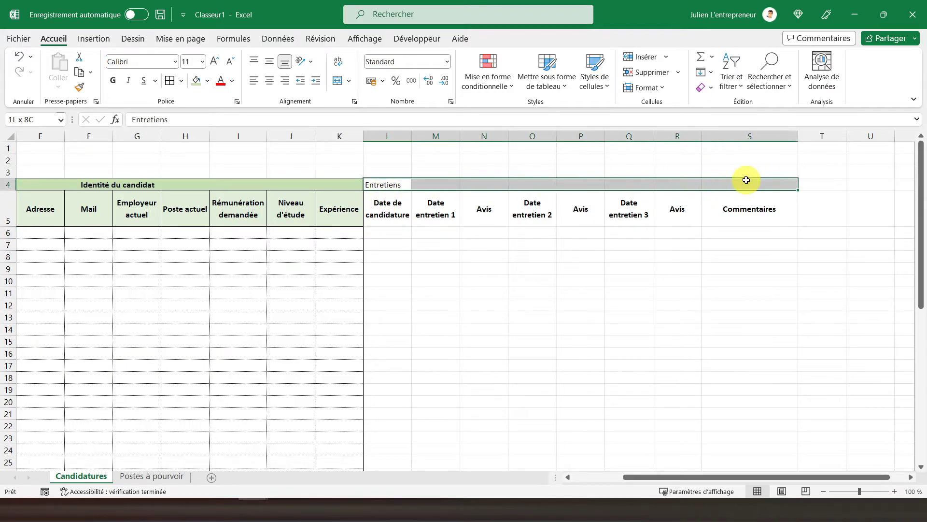
pyautogui.click(338, 80)
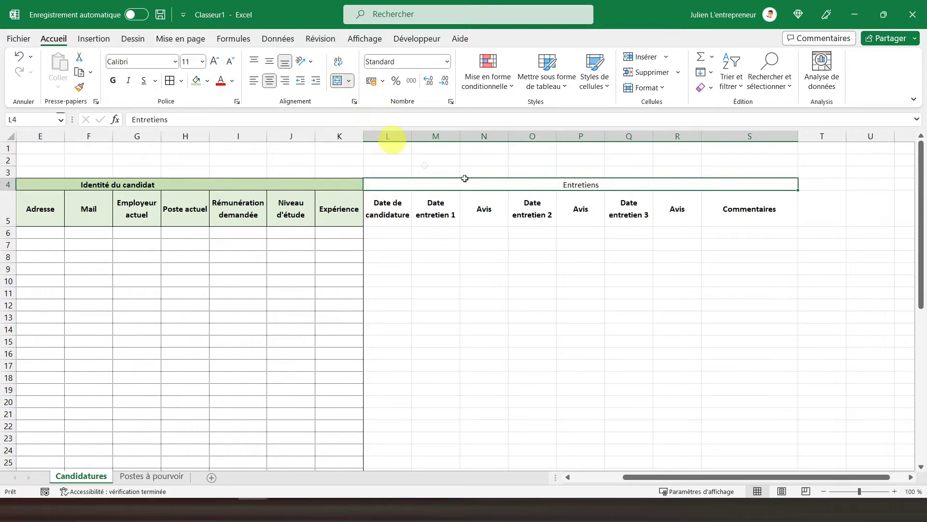
pyautogui.click(112, 81)
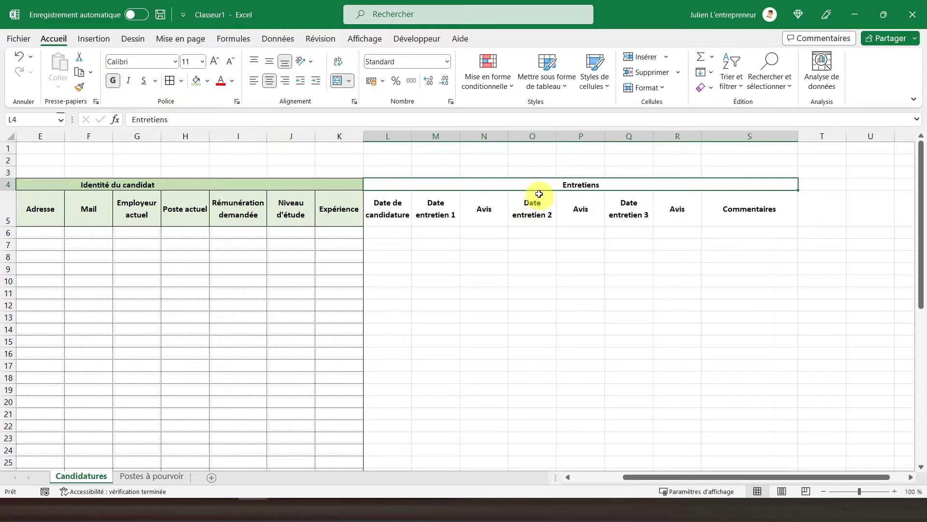
pyautogui.moveTo(534, 182); pyautogui.dragTo(534, 203)
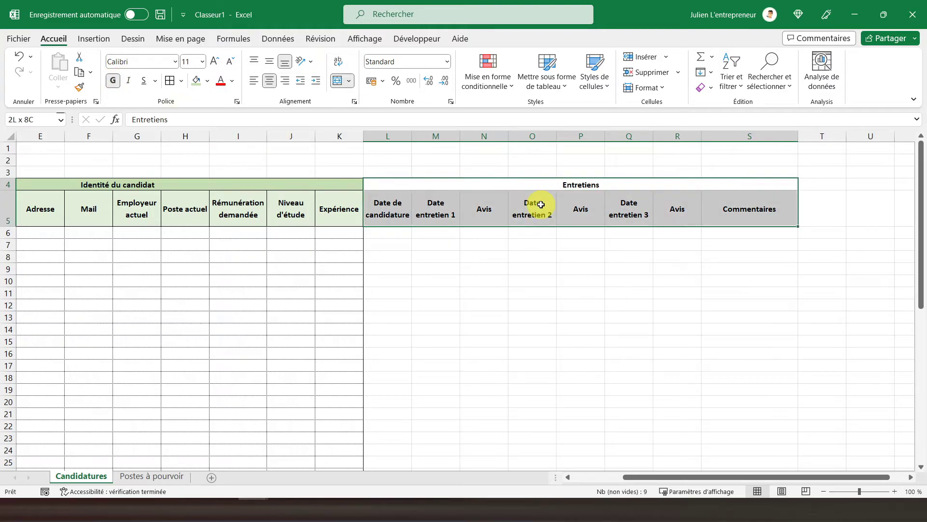
# Step: Give the Entretiens block L4:S5 outline and inner borders
pyautogui.click(172, 83)
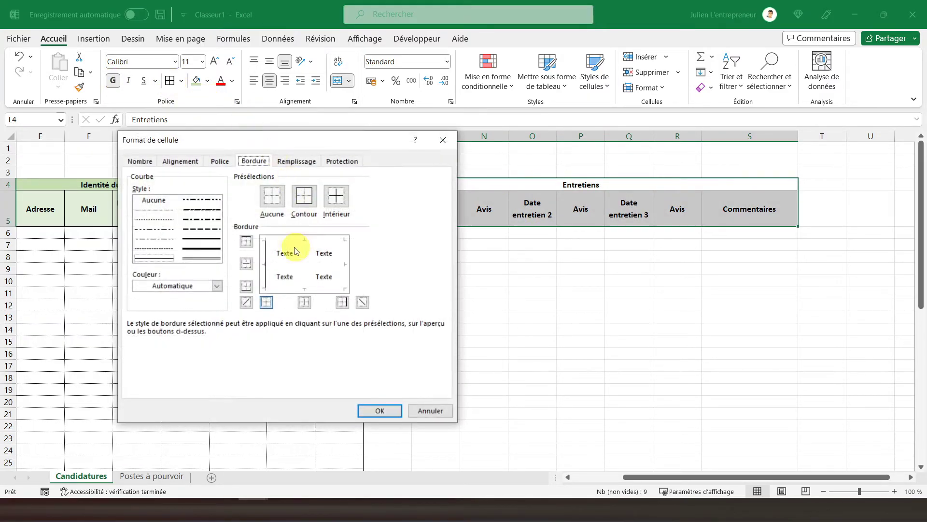
pyautogui.click(301, 198)
pyautogui.click(336, 196)
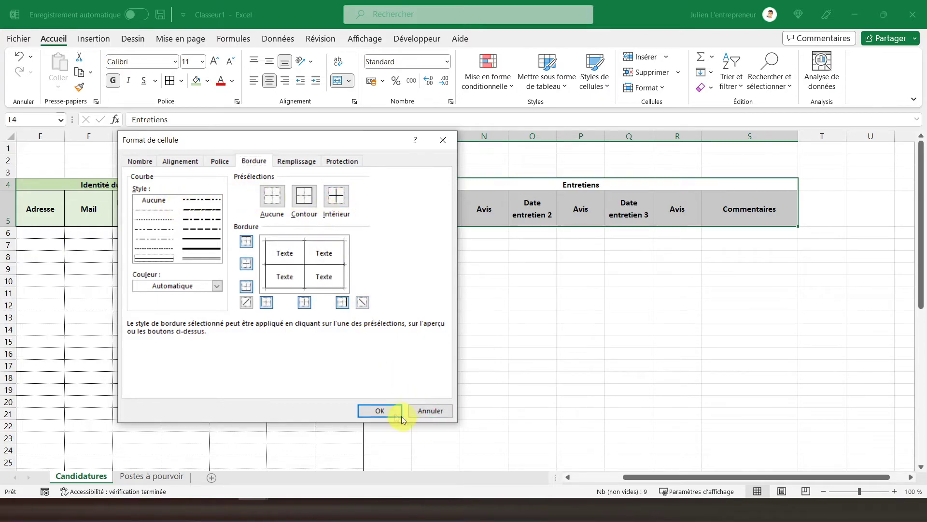
pyautogui.click(379, 411)
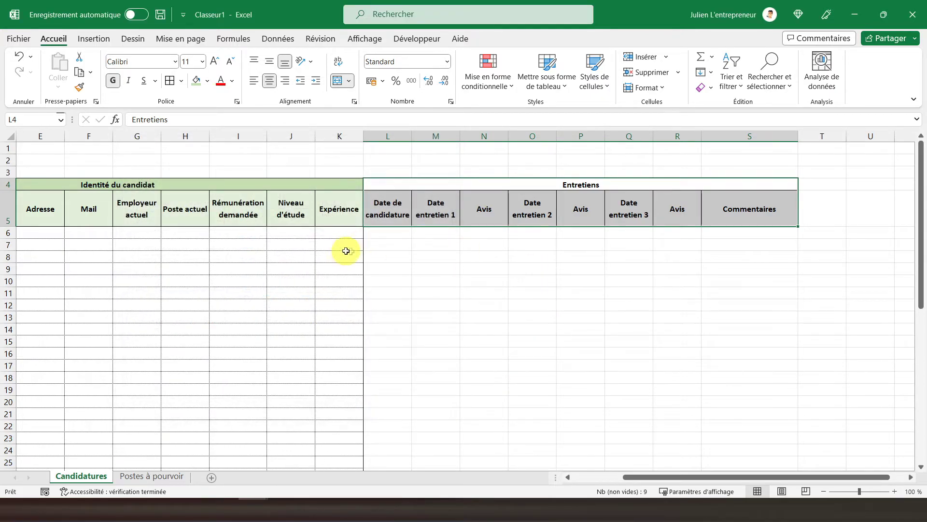
# Step: Fill the headers L5:S5 light blue and the Entretiens title a darker blue
pyautogui.moveTo(381, 208); pyautogui.dragTo(723, 209)
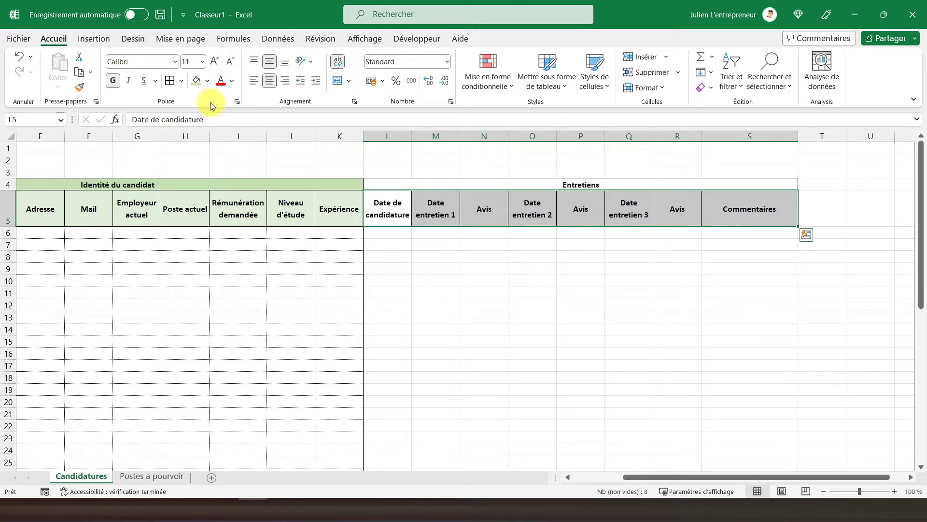
pyautogui.click(207, 82)
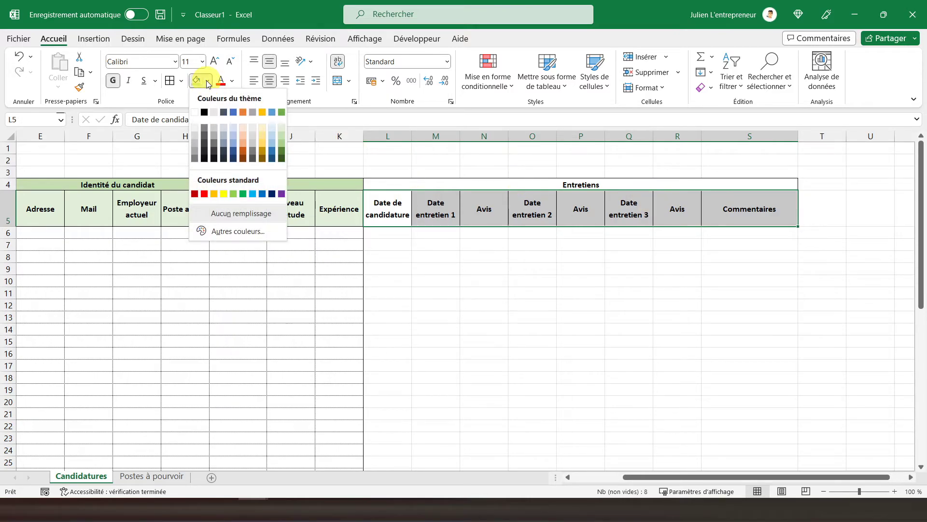
pyautogui.click(272, 131)
pyautogui.click(412, 186)
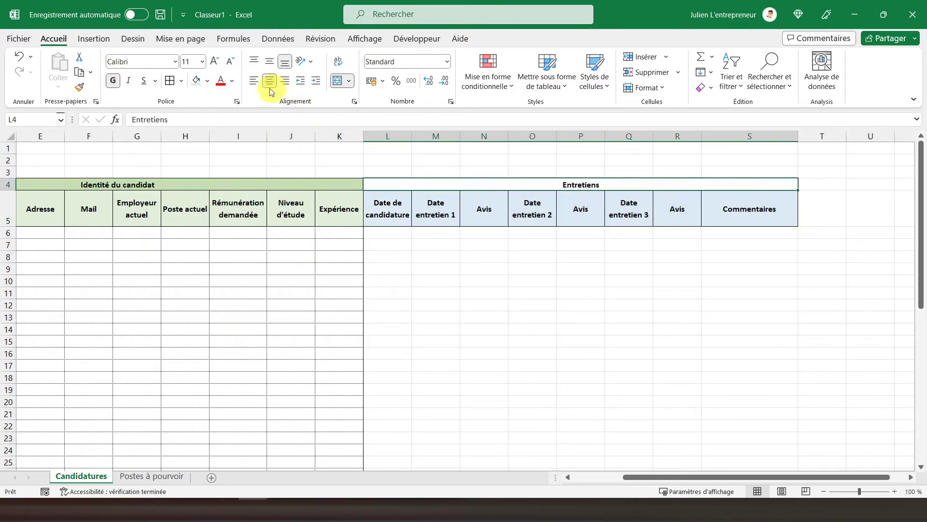
pyautogui.click(208, 81)
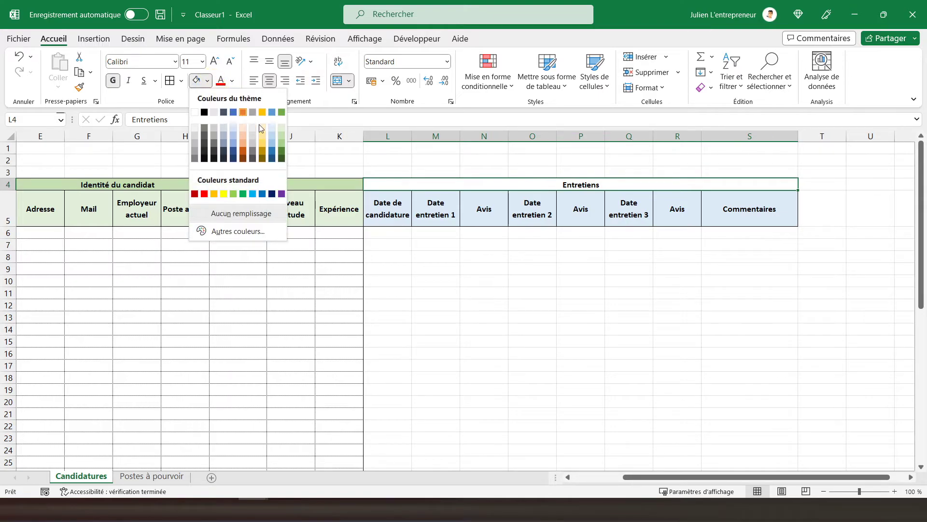
pyautogui.click(271, 137)
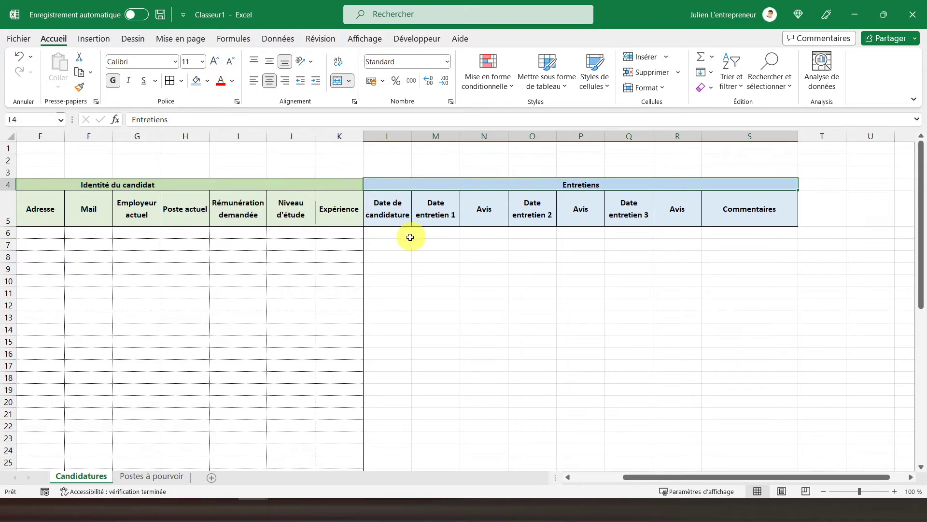
pyautogui.scroll(-5, 396, 253)
pyautogui.scroll(-6, 396, 253)
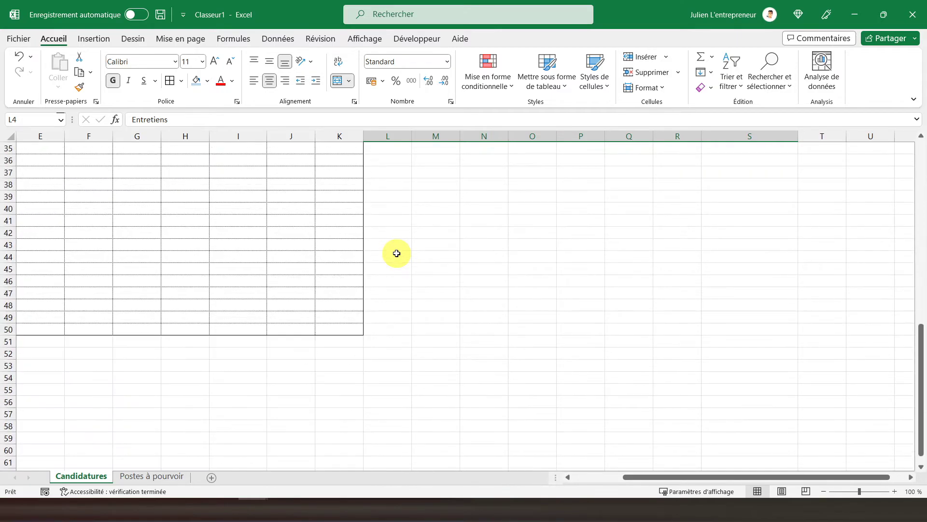
# Step: Give the Entretiens rows L6:S50 an outline border with dotted inner lines
pyautogui.moveTo(391, 330); pyautogui.dragTo(742, 231)
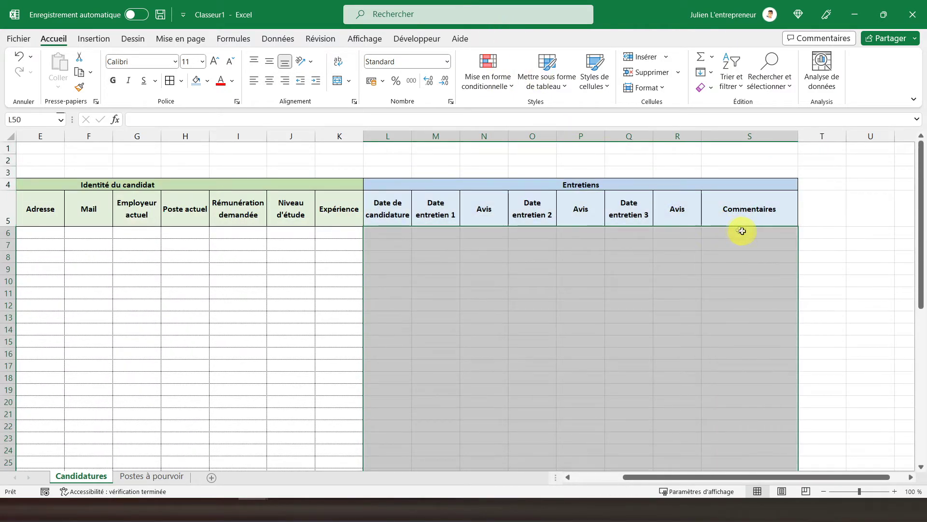
pyautogui.click(181, 81)
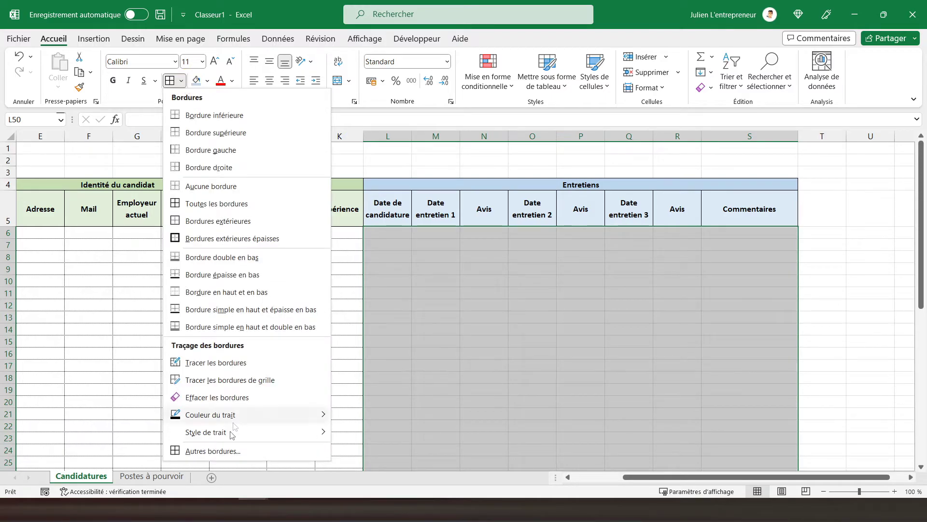
pyautogui.click(227, 451)
pyautogui.click(303, 199)
pyautogui.click(167, 209)
pyautogui.click(333, 197)
pyautogui.click(380, 411)
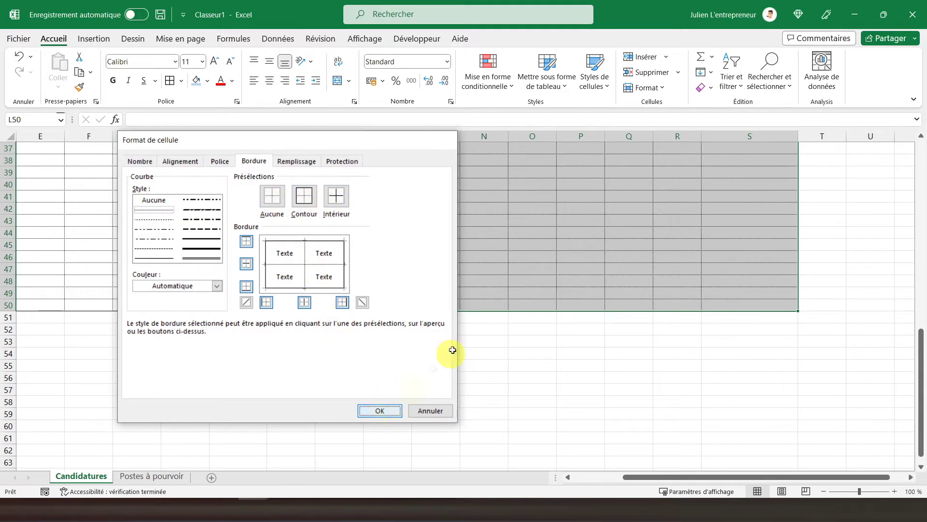
pyautogui.scroll(12, 534, 222)
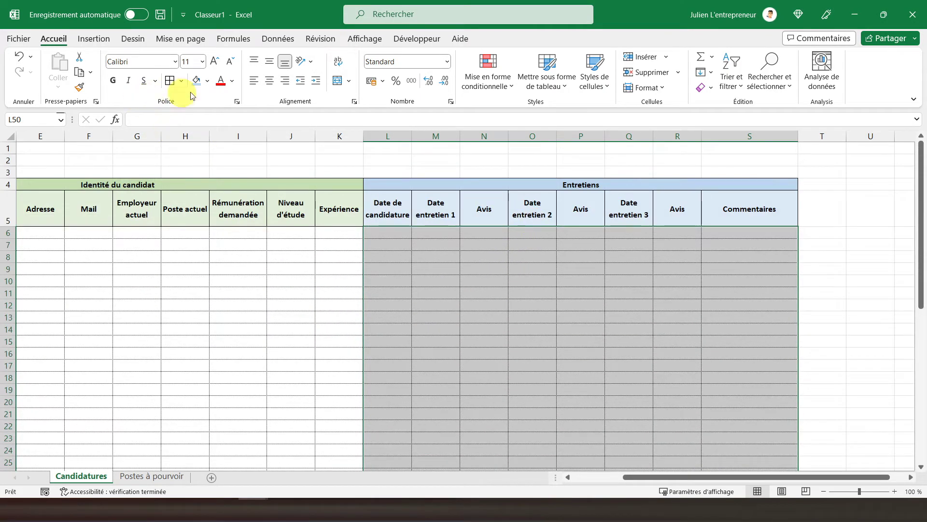
# Step: Centre the contents of the Entretiens data cells L6:S50
pyautogui.click(269, 82)
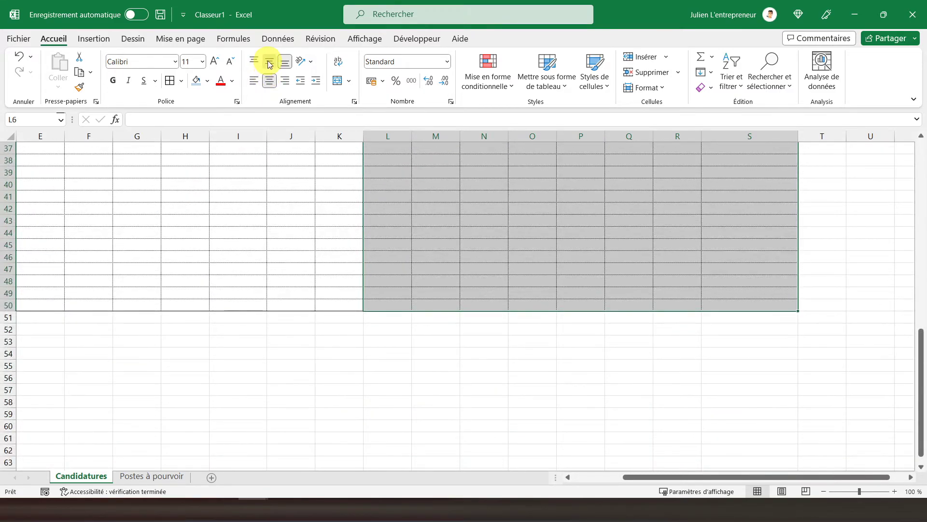
pyautogui.scroll(12, 710, 252)
pyautogui.click(749, 232)
pyautogui.click(812, 209)
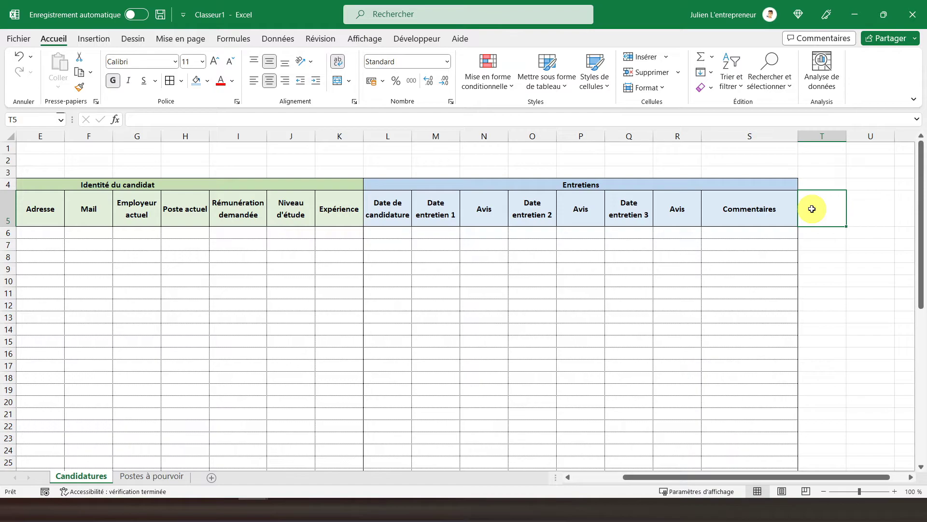
# Step: Enter the heading Recruteur in cell T4 beside the Entretiens table
pyautogui.press('Right')
pyautogui.press('Right')
pyautogui.press('Right')
pyautogui.press('Right')
pyautogui.press('Right')
pyautogui.press('Right')
pyautogui.press('Right')
pyautogui.press('Right')
pyautogui.press('Right')
pyautogui.press('Left')
pyautogui.press('Left')
pyautogui.press('Left')
pyautogui.press('Left')
pyautogui.press('Left')
pyautogui.press('Left')
pyautogui.press('Left')
pyautogui.press('Left')
pyautogui.press('Left')
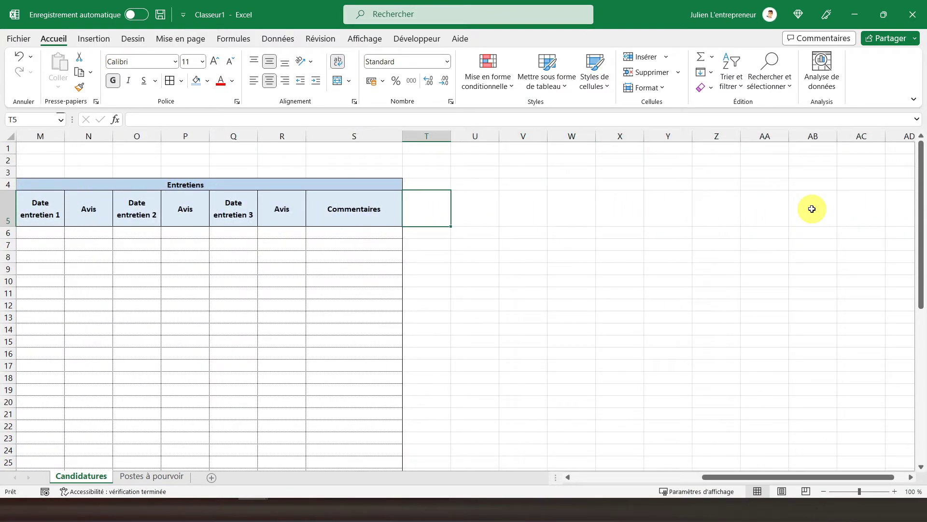
pyautogui.press('Up')
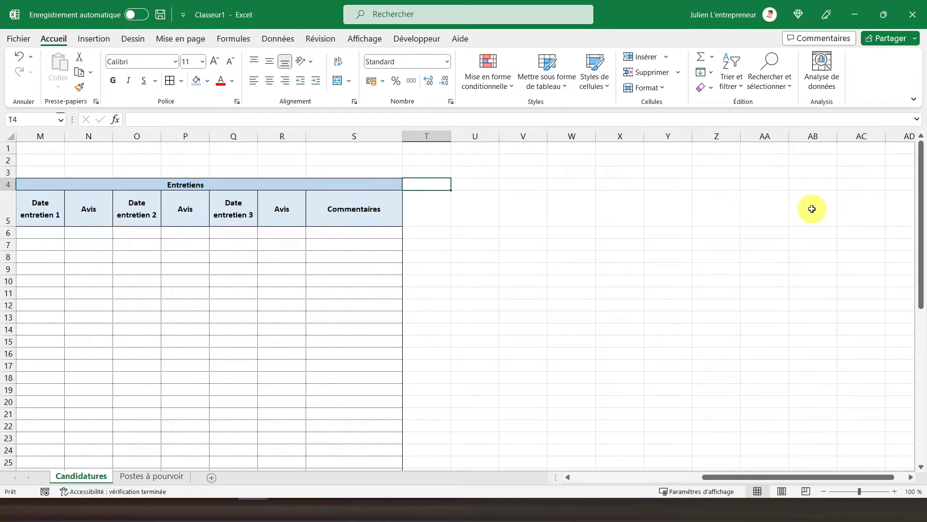
pyautogui.write('Recruteur')
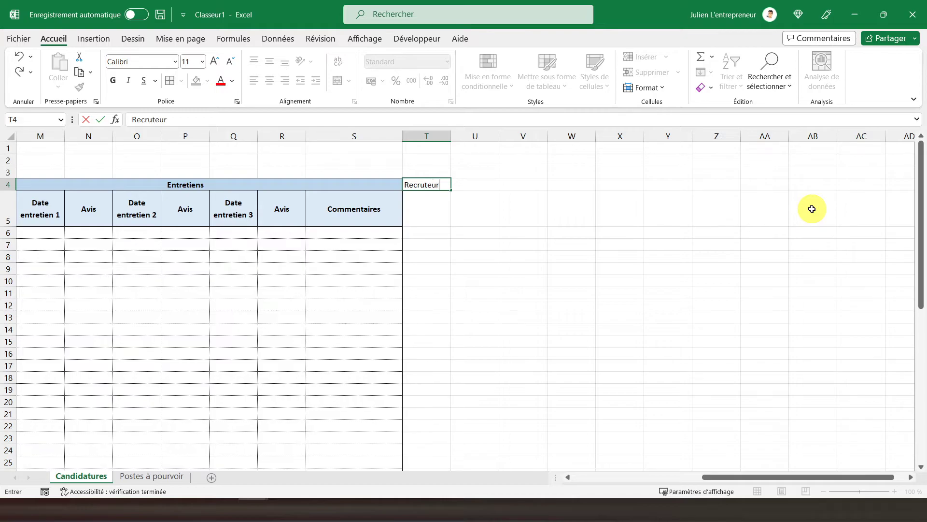
pyautogui.press('Return')
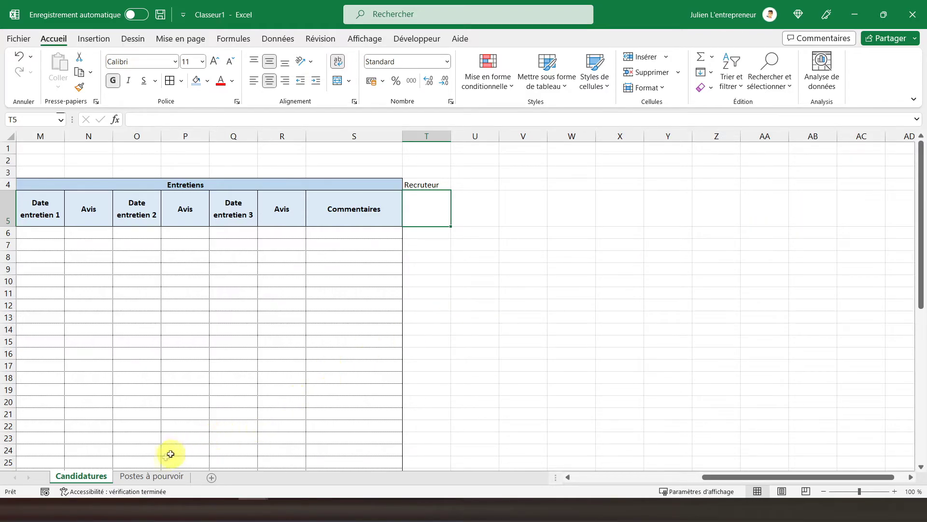
pyautogui.click(150, 475)
# Step: Copy the Postes à pourvoir headers B5:I5 and paste them into T5 on Candidatures
pyautogui.moveTo(51, 203); pyautogui.dragTo(250, 200)
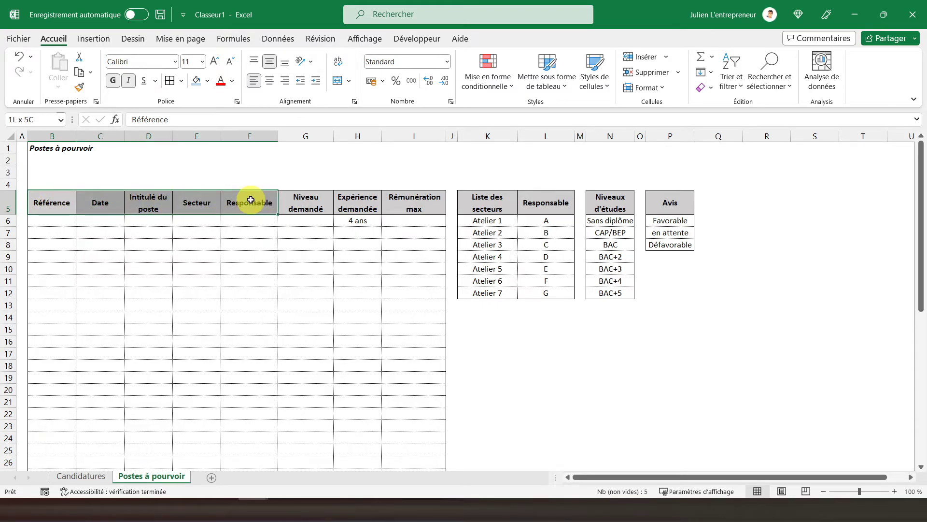
pyautogui.moveTo(251, 200); pyautogui.dragTo(346, 197)
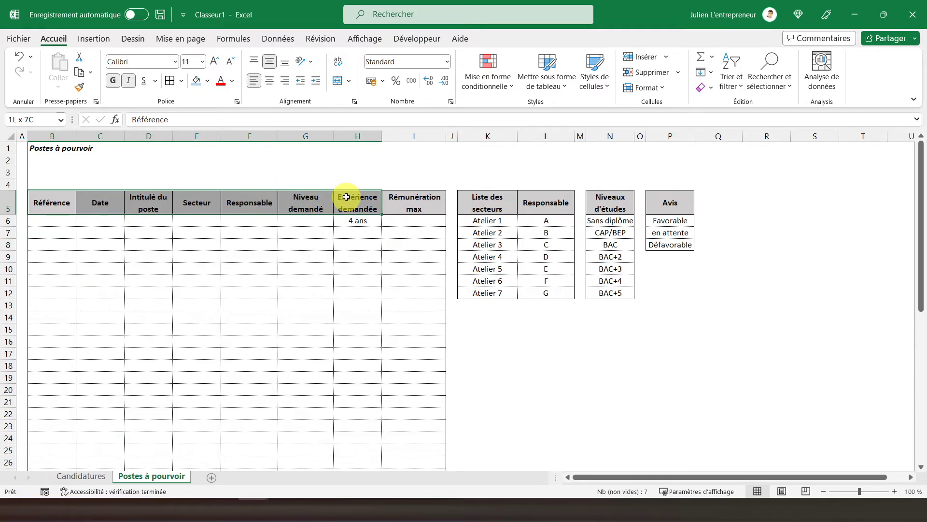
pyautogui.moveTo(347, 197); pyautogui.dragTo(408, 197)
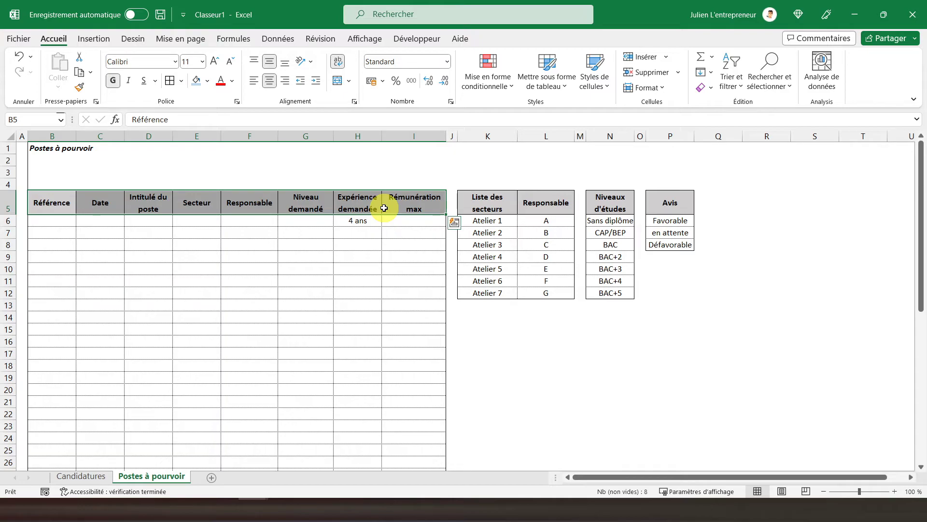
pyautogui.hotkey('ctrl', 'c')
pyautogui.click(90, 476)
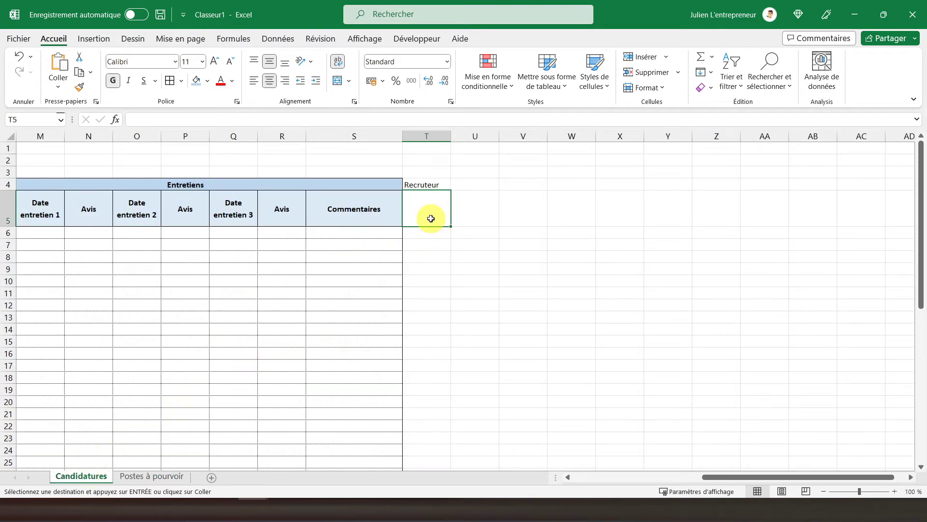
pyautogui.hotkey('ctrl', 'v')
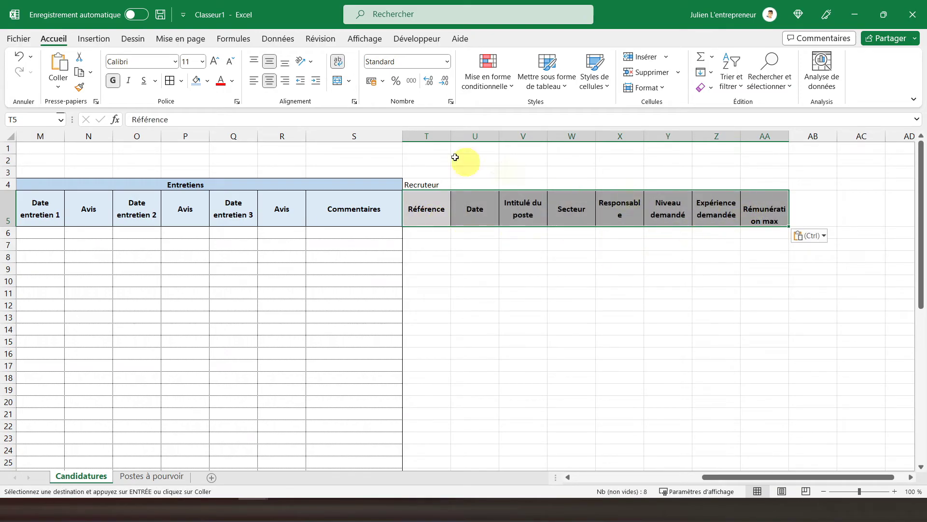
# Step: Re-centre the pasted headers, widen columns AA and X, and merge Recruteur across T4:AA4
pyautogui.click(269, 80)
pyautogui.click(270, 80)
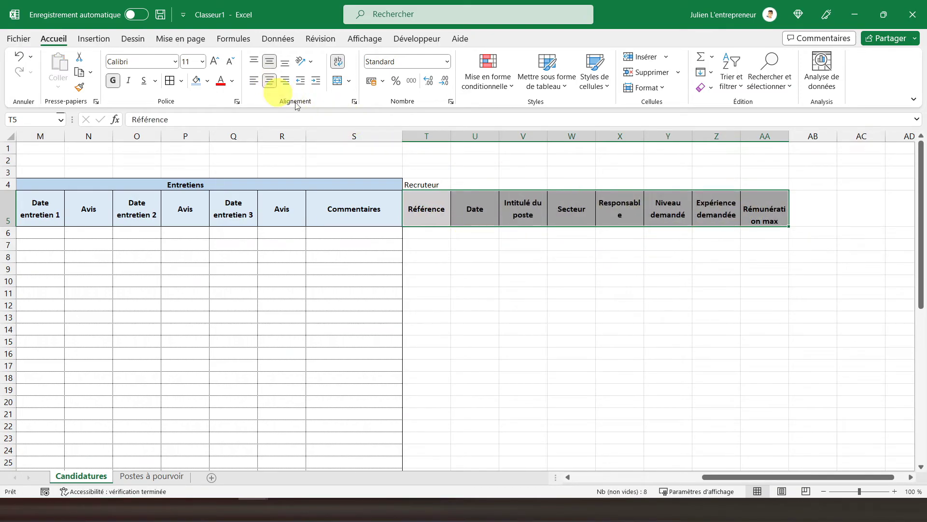
pyautogui.click(765, 216)
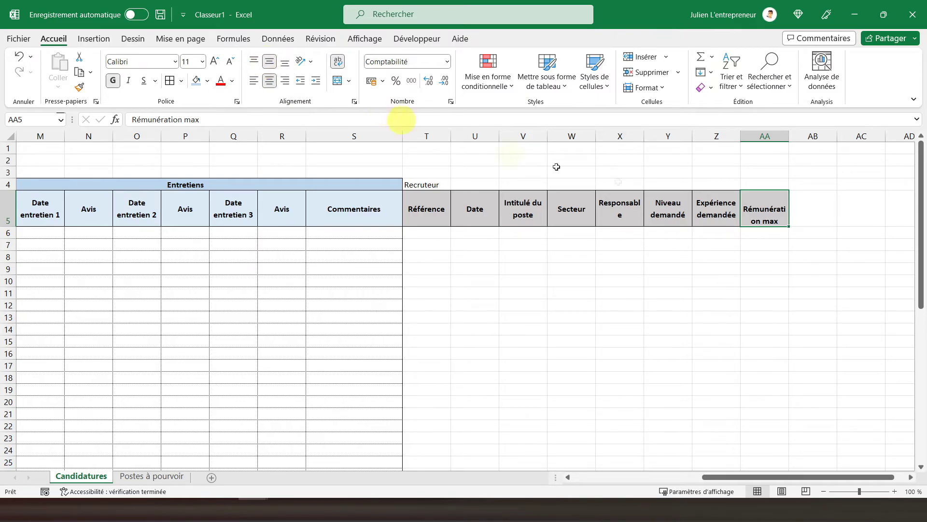
pyautogui.moveTo(790, 136); pyautogui.dragTo(802, 136)
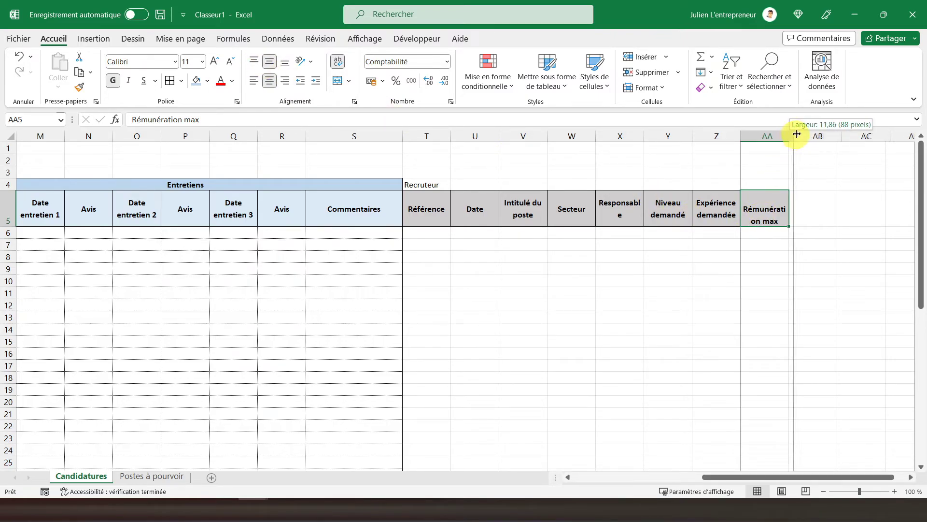
pyautogui.click(425, 209)
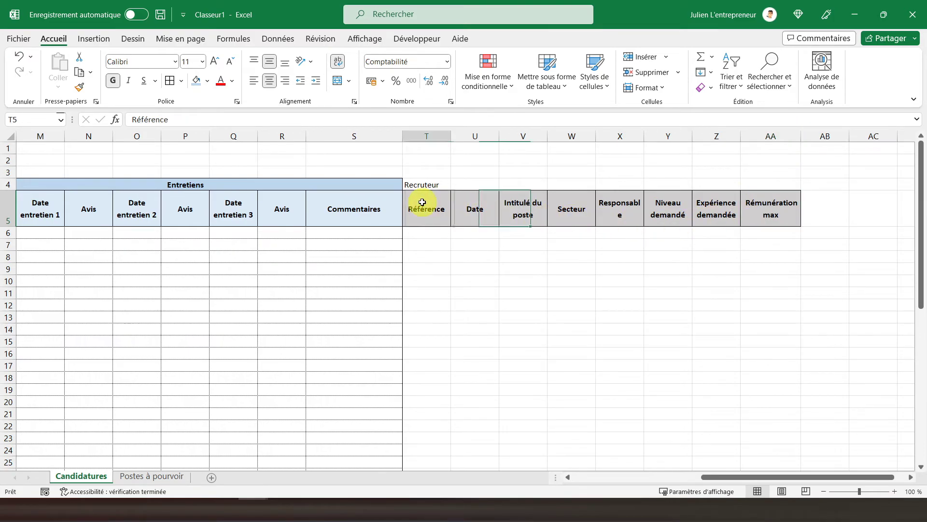
pyautogui.moveTo(425, 185); pyautogui.dragTo(768, 185)
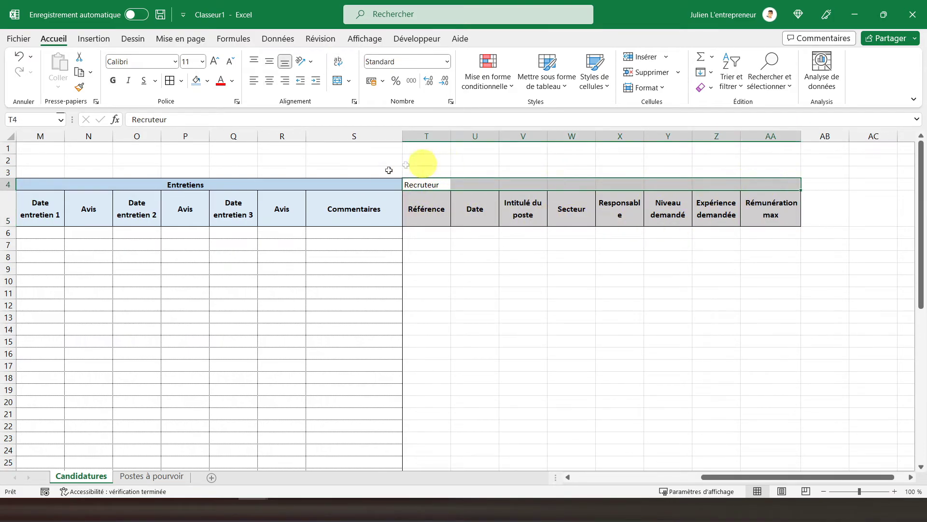
pyautogui.click(337, 80)
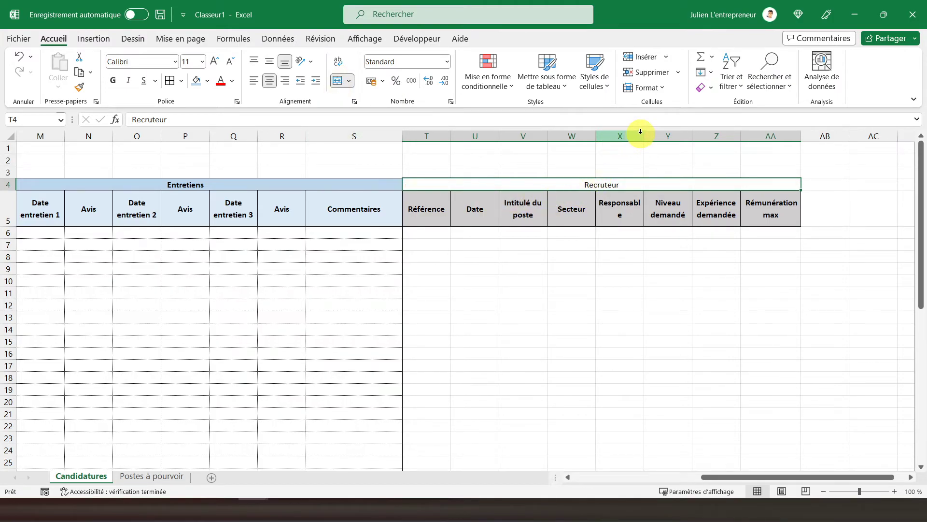
pyautogui.moveTo(643, 130); pyautogui.dragTo(654, 131)
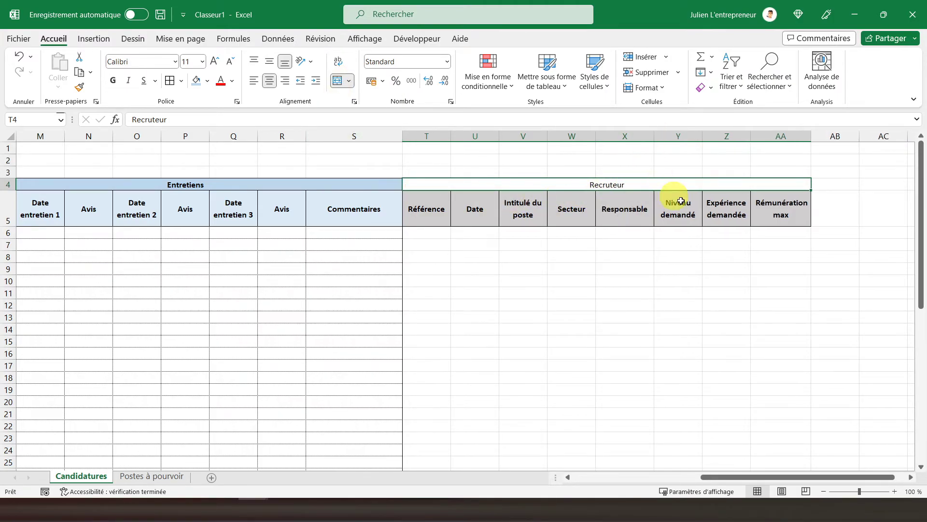
# Step: Enter 'Ecart rémunération' in AB5 and extend the Recruteur merge across T4:AB4
pyautogui.click(834, 211)
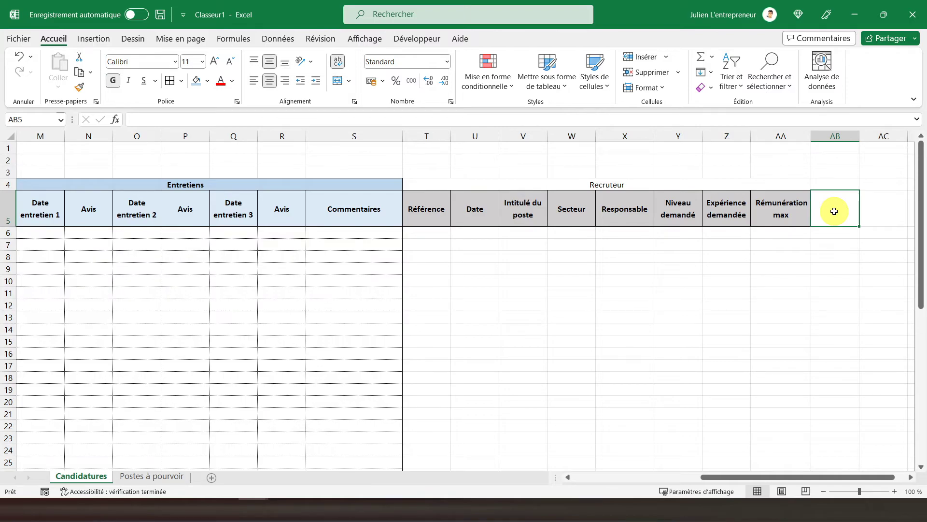
pyautogui.write('Eca')
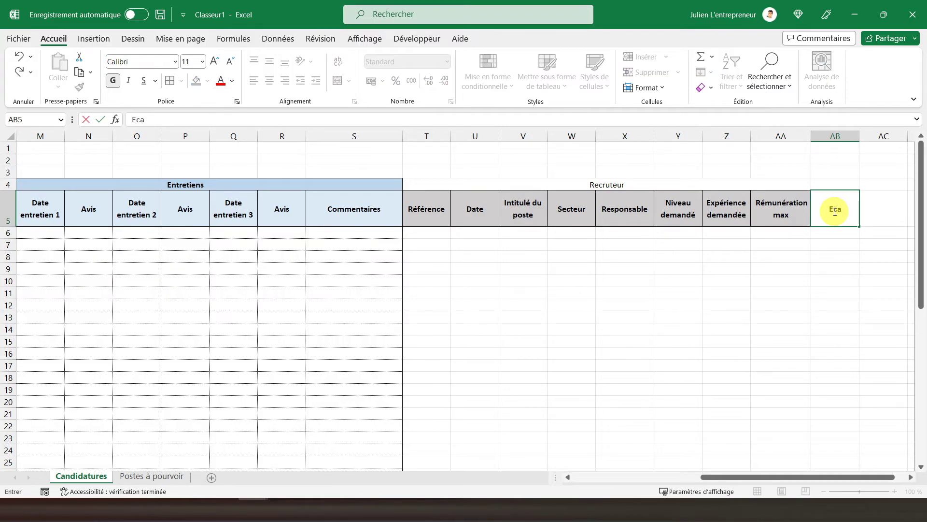
pyautogui.write('rt rémunéra')
pyautogui.write('tion')
pyautogui.press('Return')
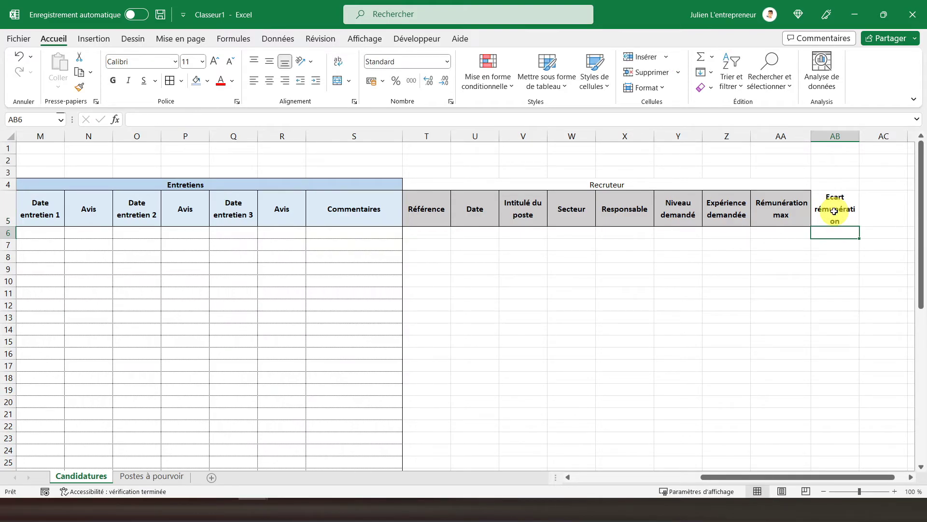
pyautogui.moveTo(571, 180); pyautogui.dragTo(824, 180)
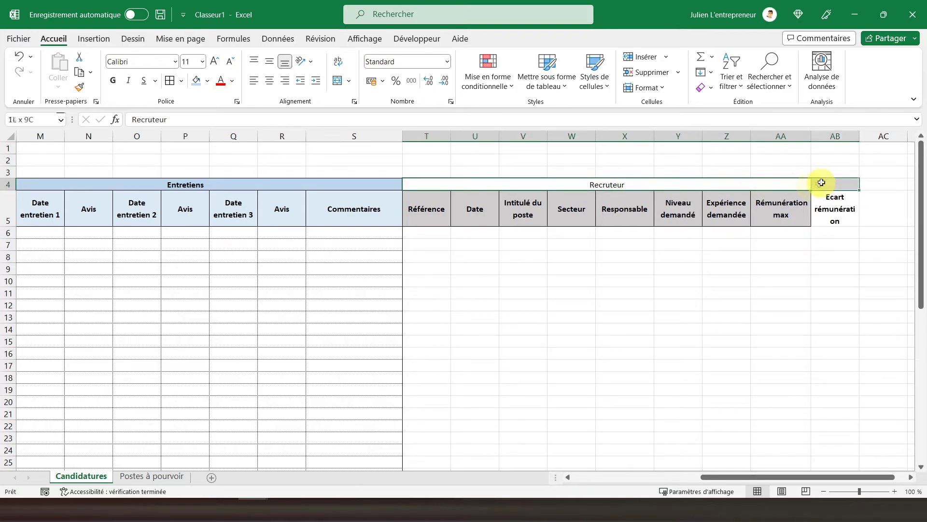
pyautogui.click(337, 81)
# Step: Format-paint AB5 with the grey header style from AA5 and widen column AB
pyautogui.click(778, 213)
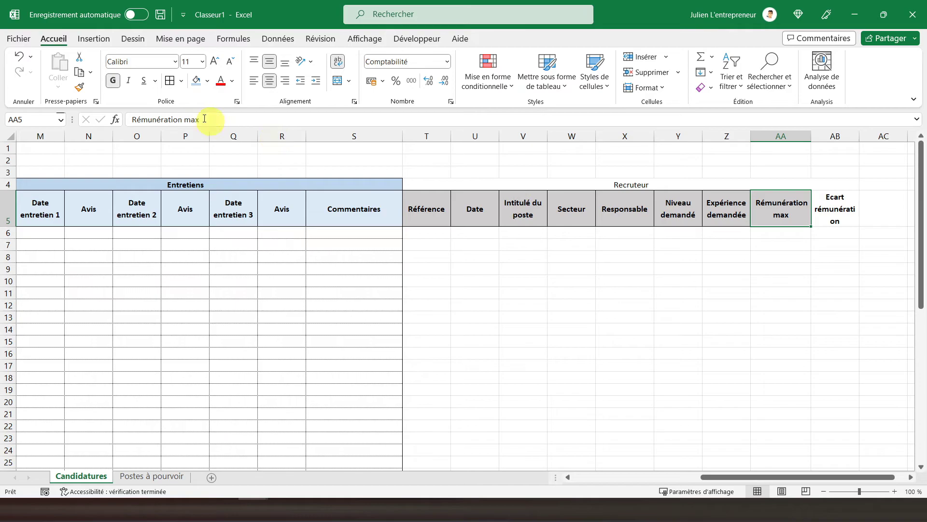
pyautogui.click(80, 86)
pyautogui.click(834, 212)
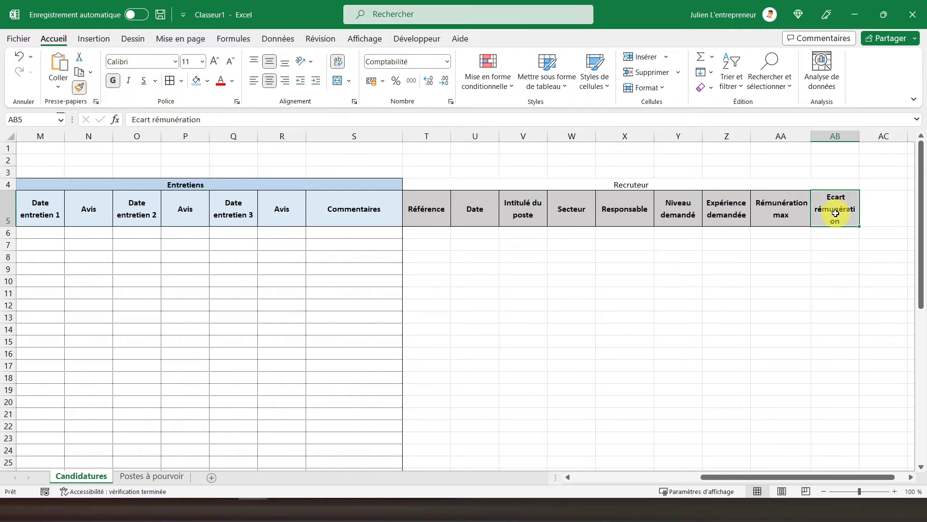
pyautogui.moveTo(860, 136); pyautogui.dragTo(880, 137)
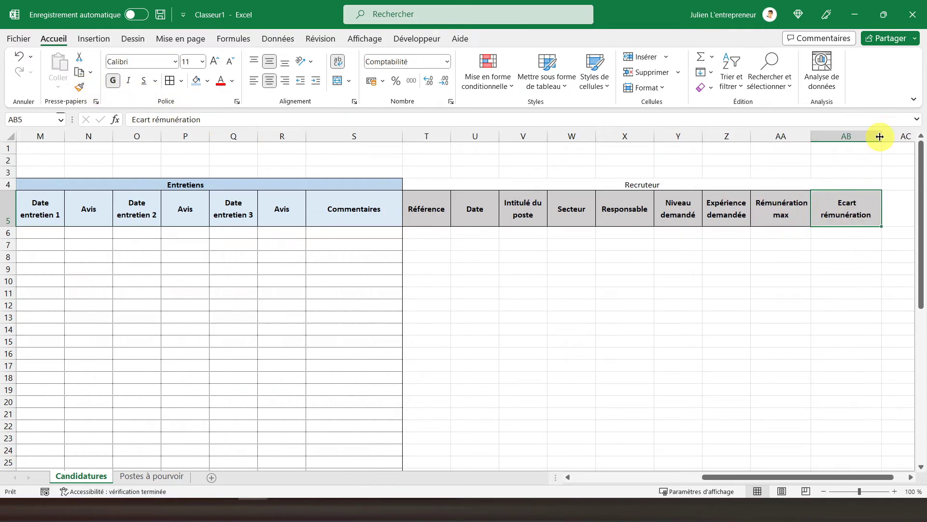
pyautogui.click(601, 185)
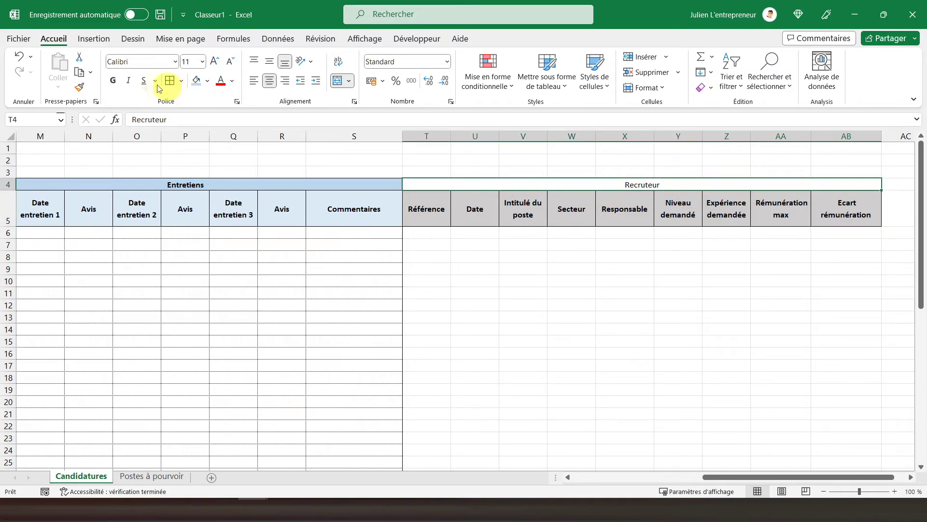
# Step: Make the Recruteur title bold with a grey fill and an outline border
pyautogui.click(114, 80)
pyautogui.click(207, 82)
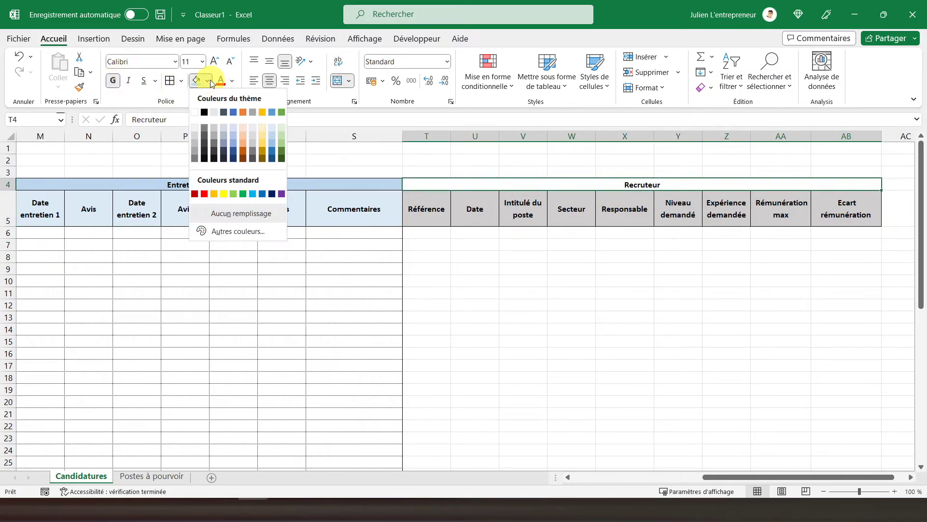
pyautogui.click(214, 137)
pyautogui.click(182, 80)
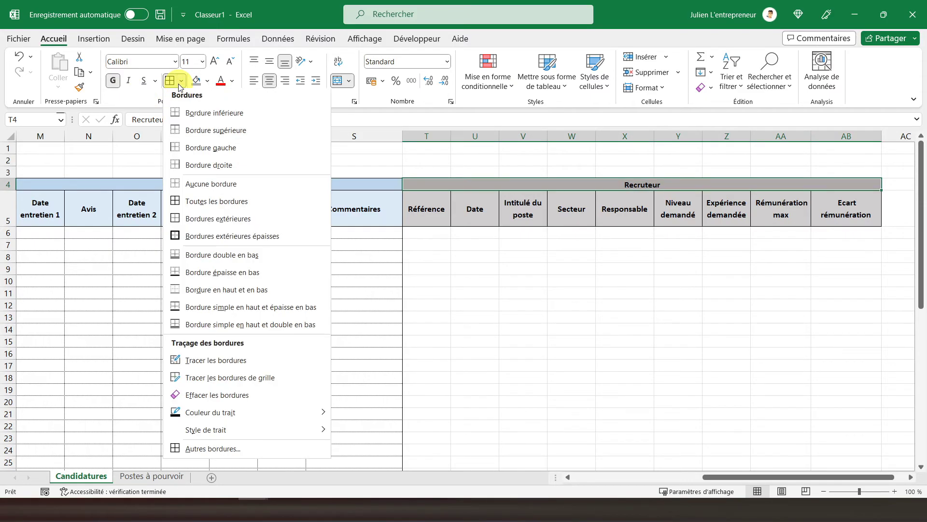
pyautogui.click(202, 221)
pyautogui.click(560, 255)
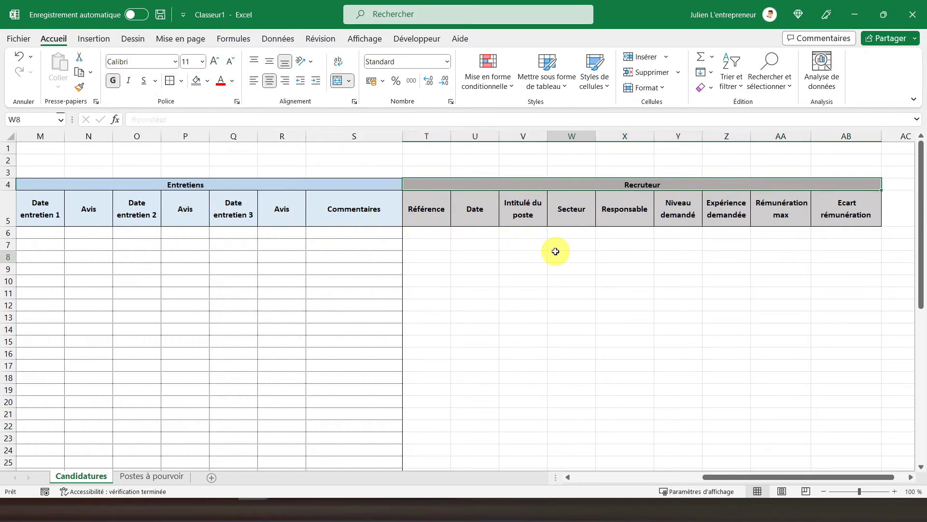
# Step: Give the Recruteur body T6:AB50 dotted outline and inside borders
pyautogui.scroll(-4, 717, 218)
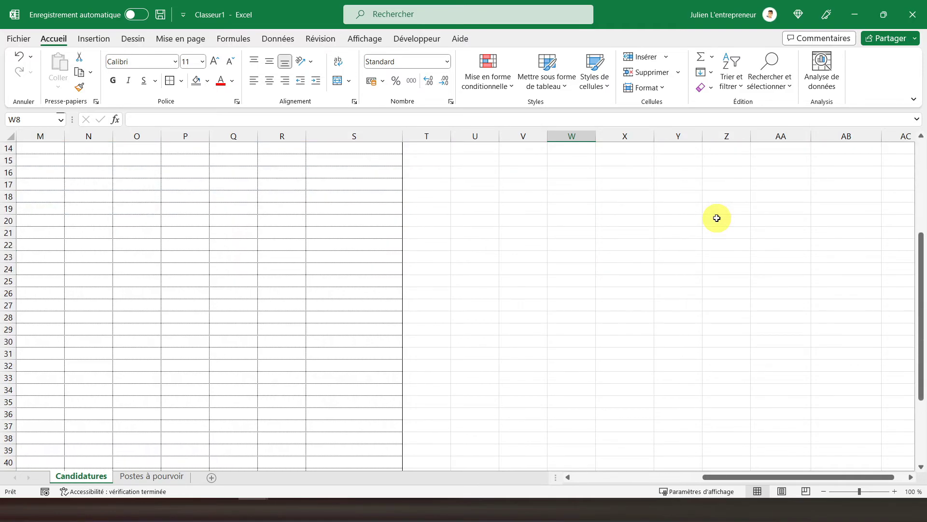
pyautogui.scroll(-5, 716, 218)
pyautogui.moveTo(421, 402); pyautogui.dragTo(828, 236)
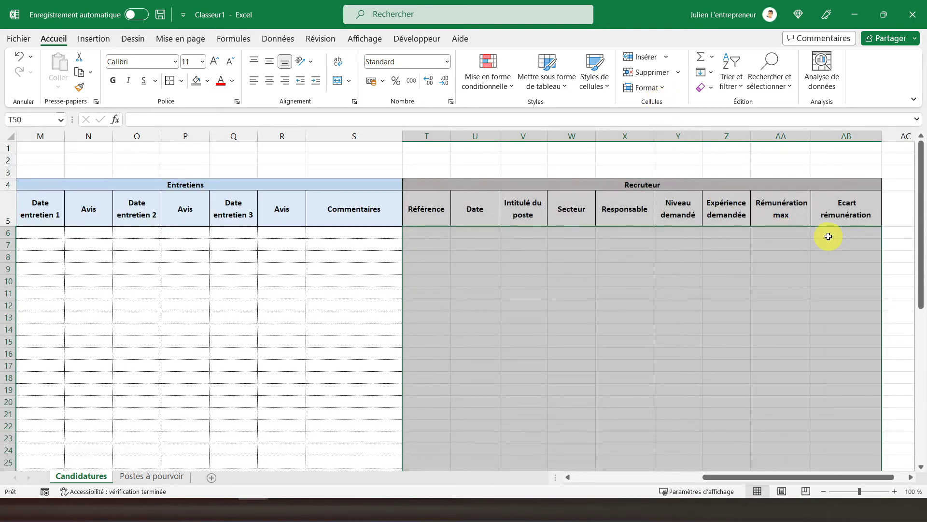
pyautogui.click(181, 83)
pyautogui.click(210, 447)
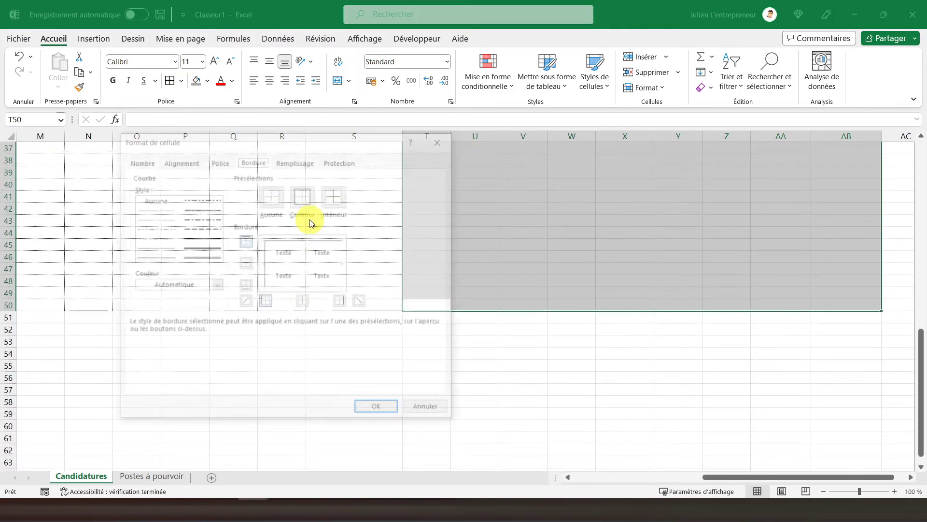
pyautogui.click(306, 203)
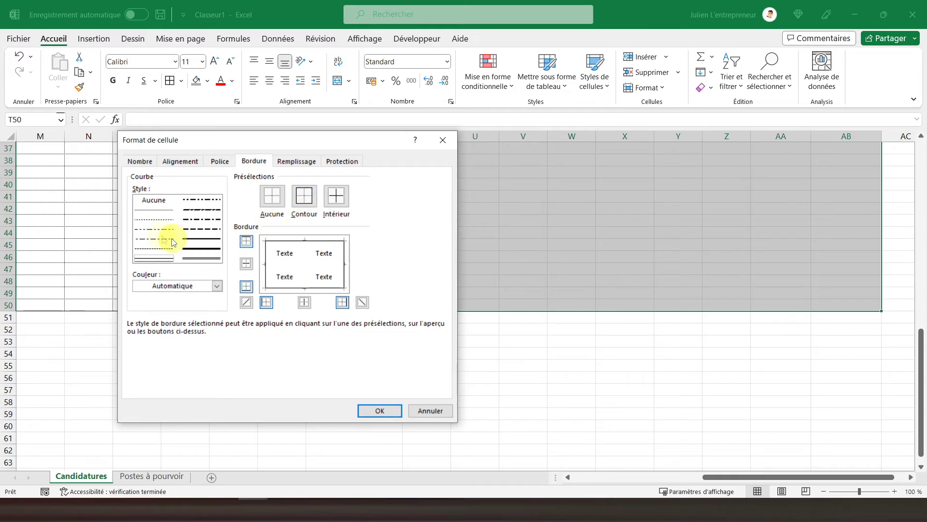
pyautogui.click(153, 209)
pyautogui.click(336, 205)
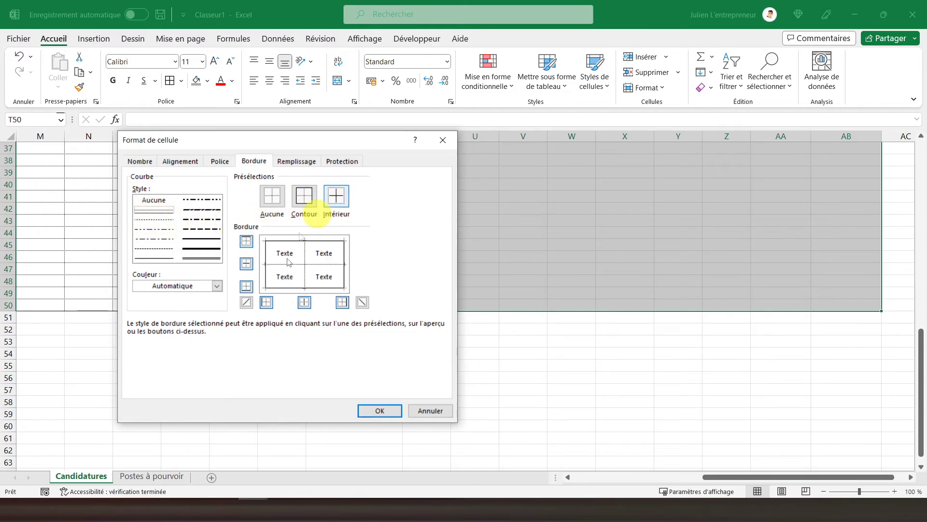
pyautogui.click(379, 411)
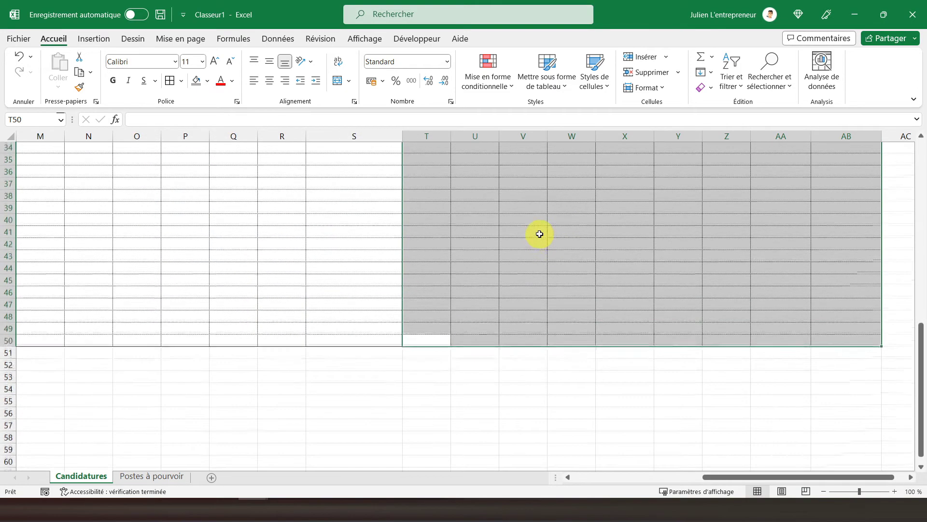
pyautogui.scroll(12, 540, 233)
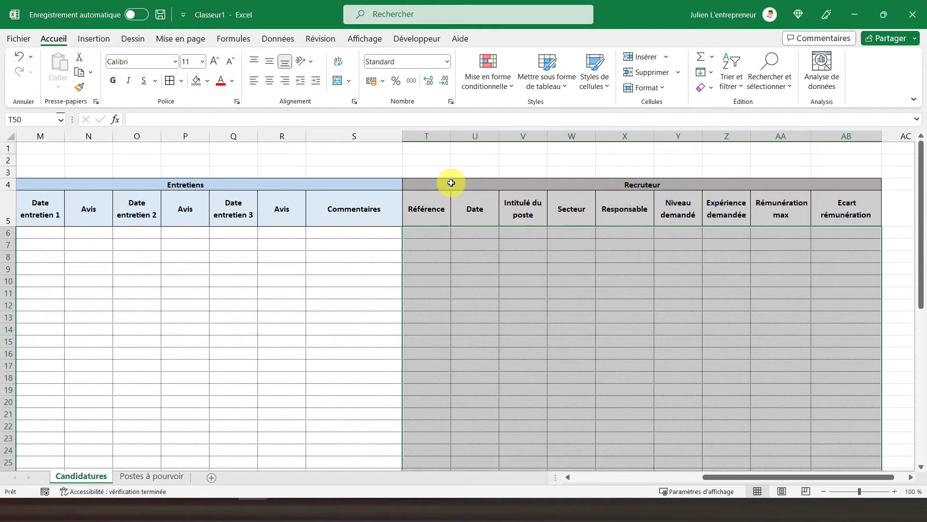
pyautogui.press('Left')
pyautogui.press('Left')
pyautogui.press('Left')
pyautogui.press('Left')
pyautogui.press('Left')
pyautogui.scroll(8, 336, 232)
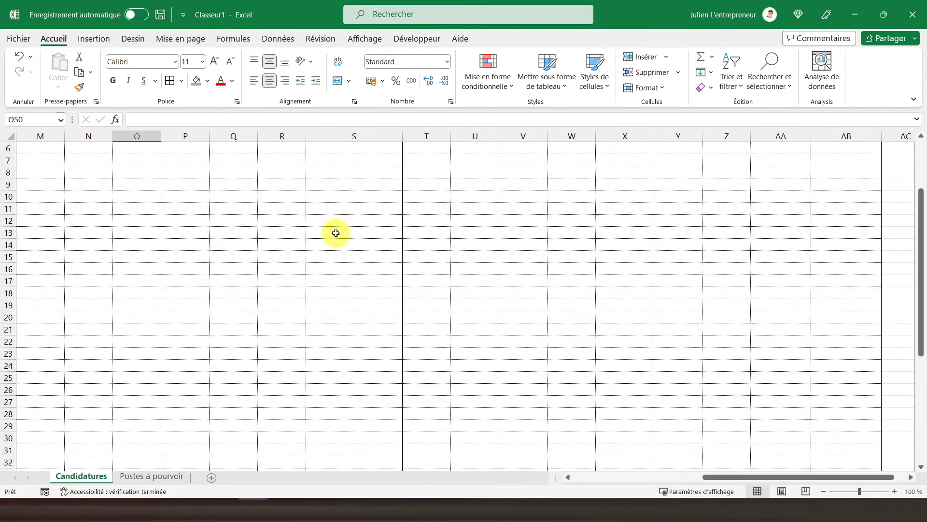
# Step: Hide the gridlines on the Candidatures sheet and add a new blank worksheet
pyautogui.click(226, 170)
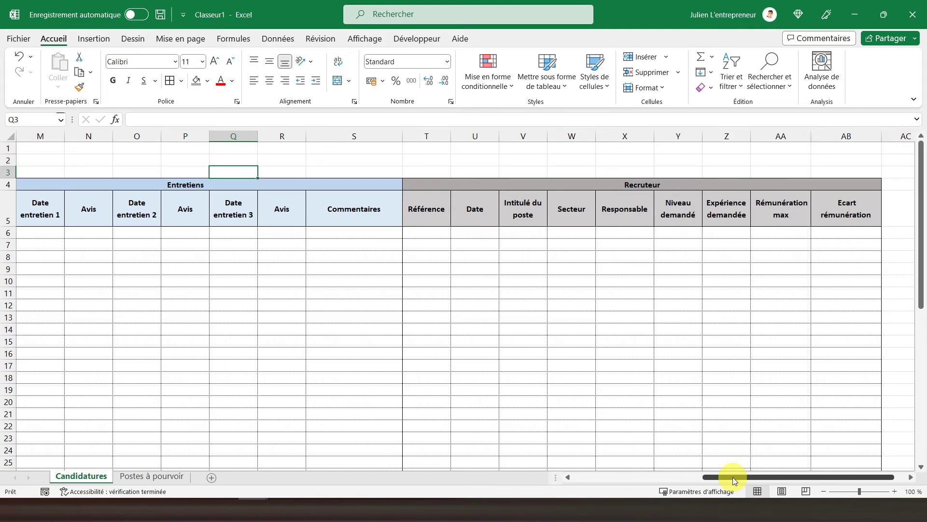
pyautogui.moveTo(733, 477); pyautogui.dragTo(546, 478)
pyautogui.click(22, 148)
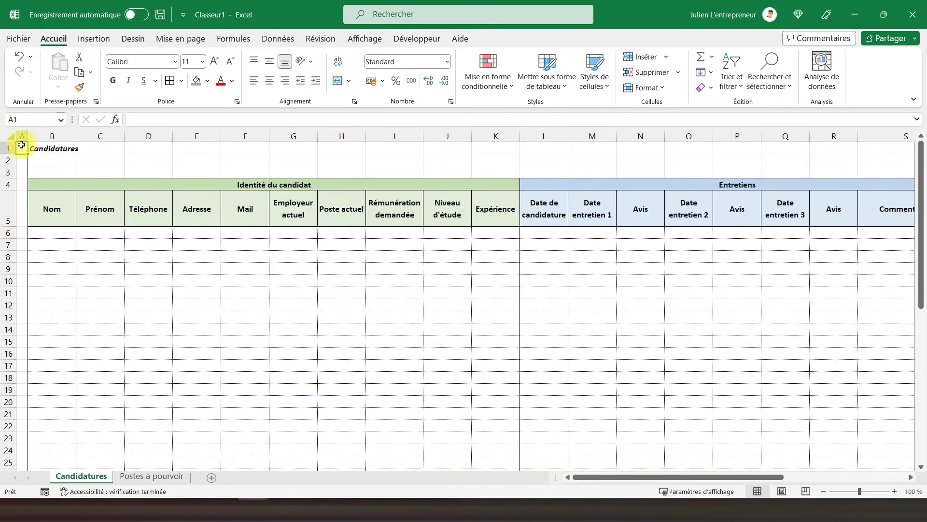
pyautogui.click(364, 39)
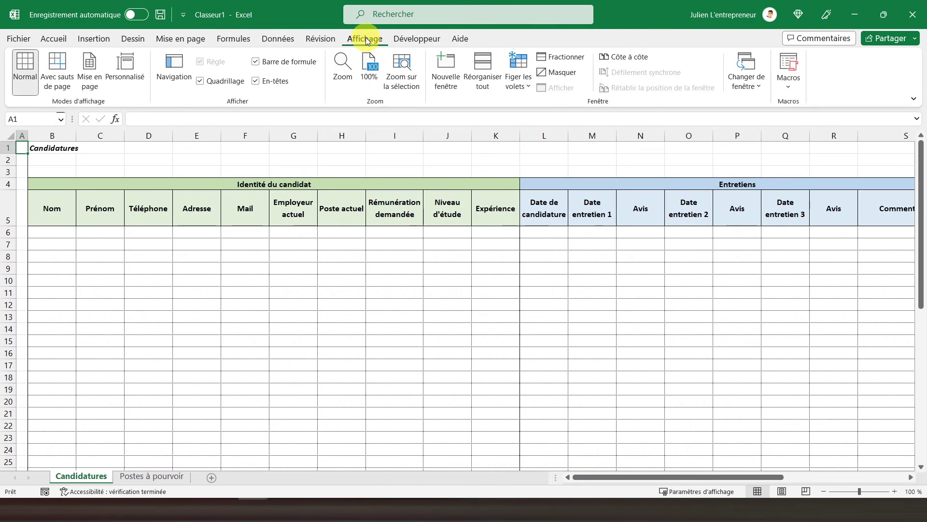
pyautogui.click(200, 81)
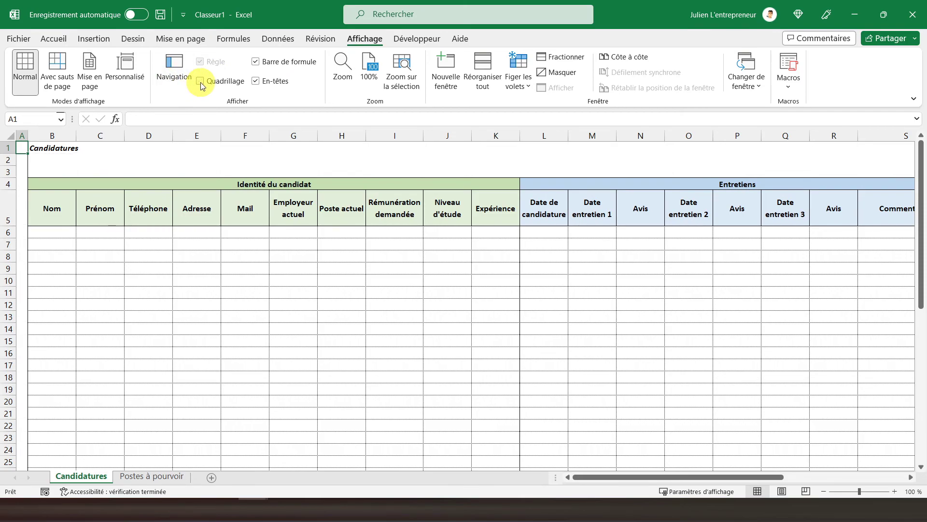
pyautogui.click(211, 479)
pyautogui.doubleClick(136, 476)
# Step: Rename the new sheet 'Tableau de bord' and move it to first position
pyautogui.click(163, 322)
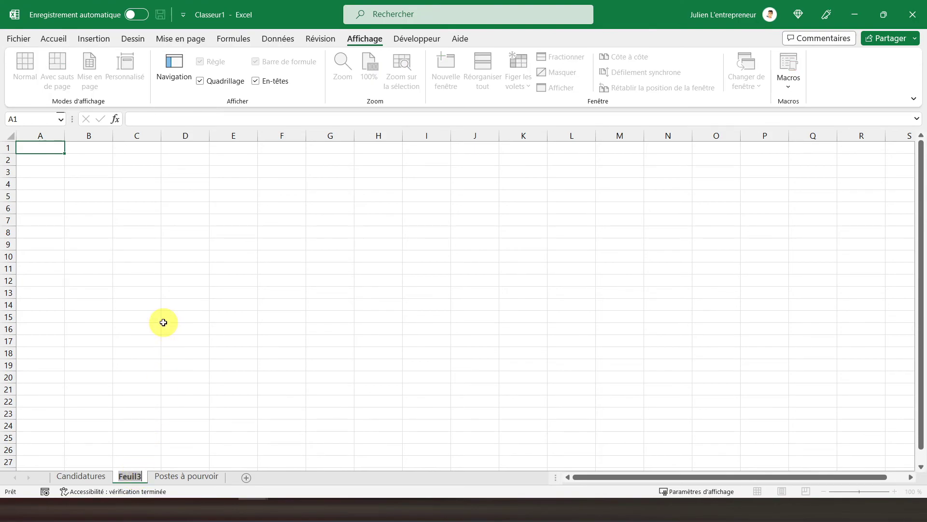
pyautogui.write('Tabl')
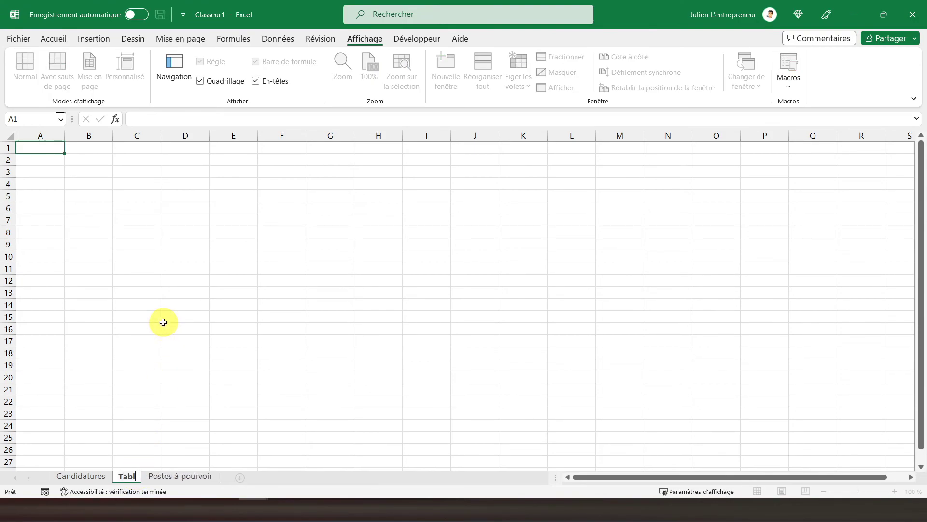
pyautogui.write('eau de bord')
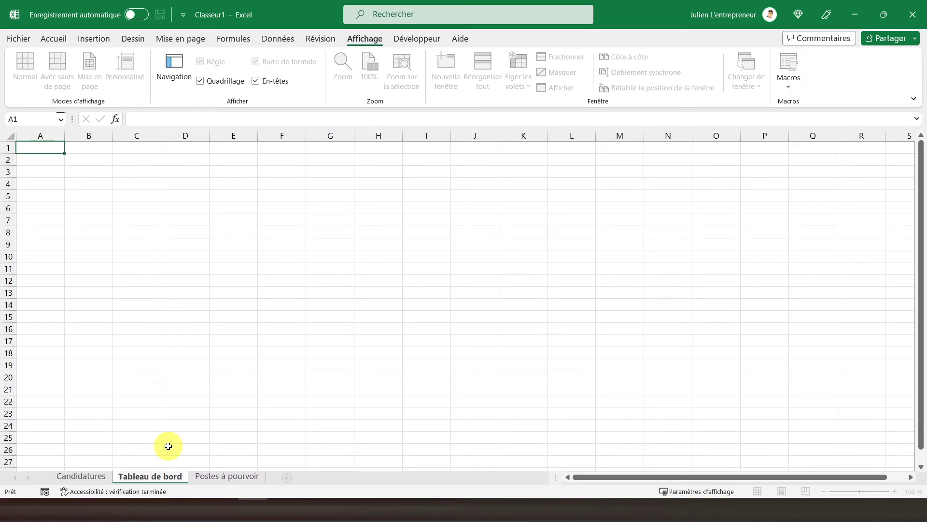
pyautogui.click(139, 378)
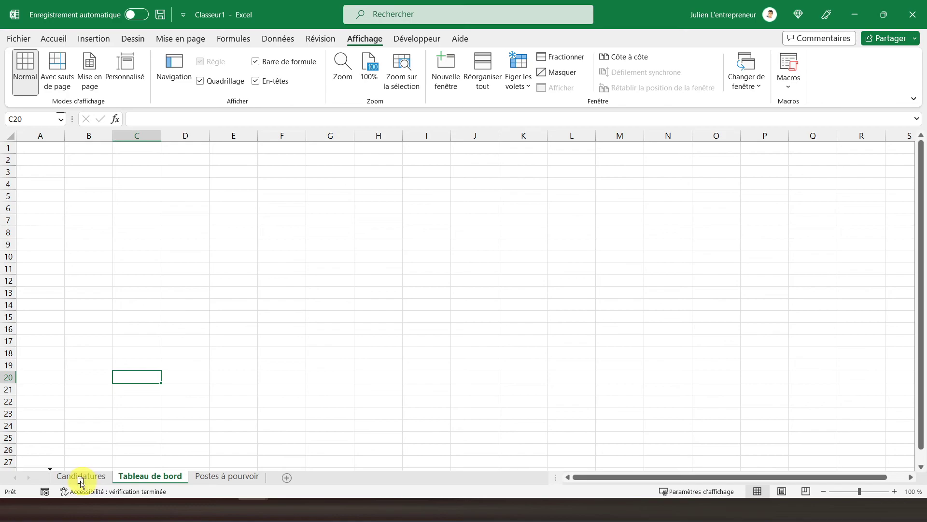
pyautogui.moveTo(152, 482); pyautogui.dragTo(56, 478)
pyautogui.click(34, 147)
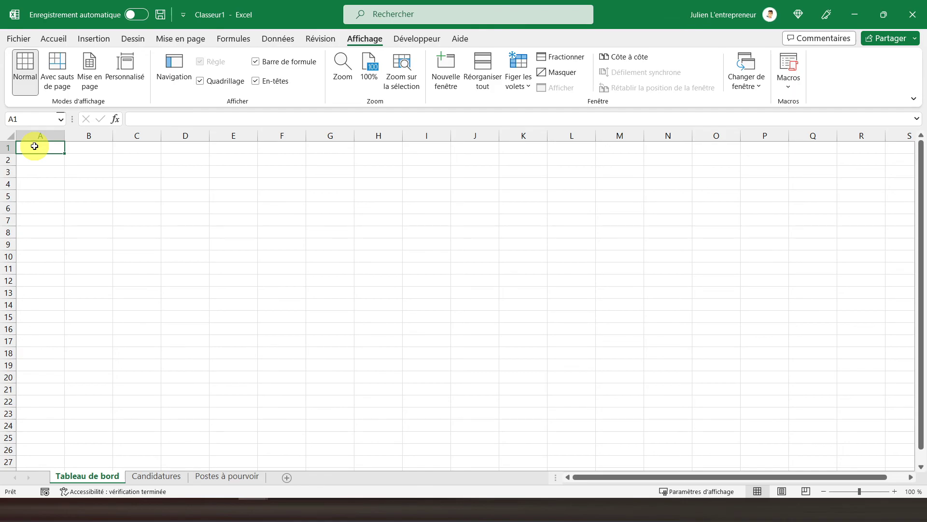
# Step: Switch through Candidatures to the Postes à pourvoir sheet and select A1
pyautogui.click(144, 477)
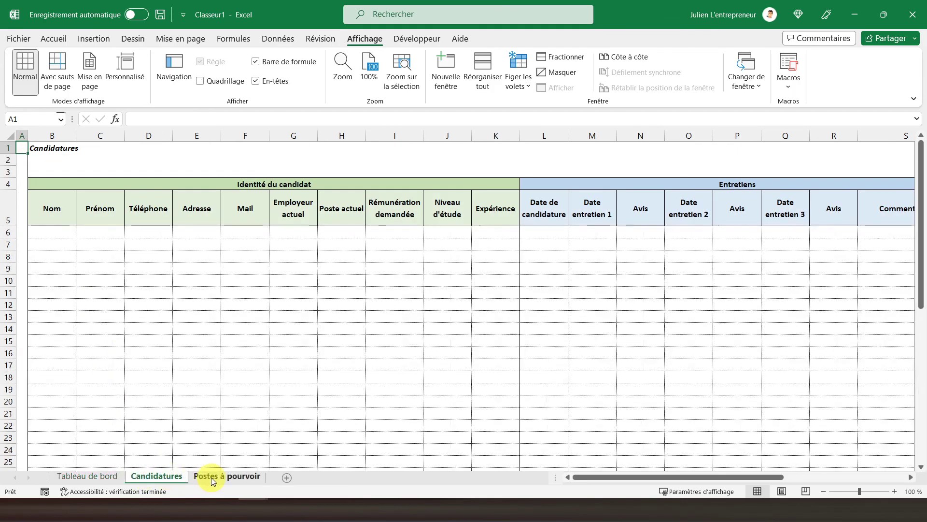
pyautogui.click(211, 477)
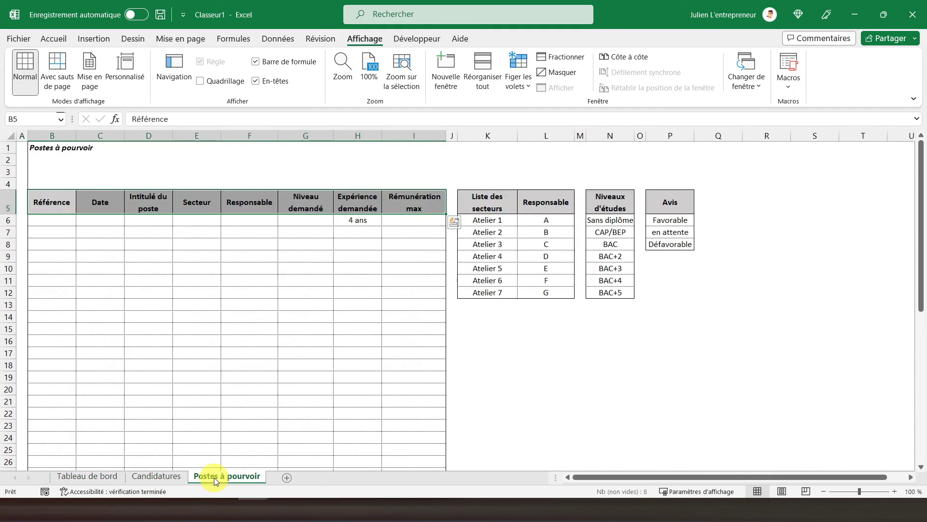
pyautogui.click(17, 147)
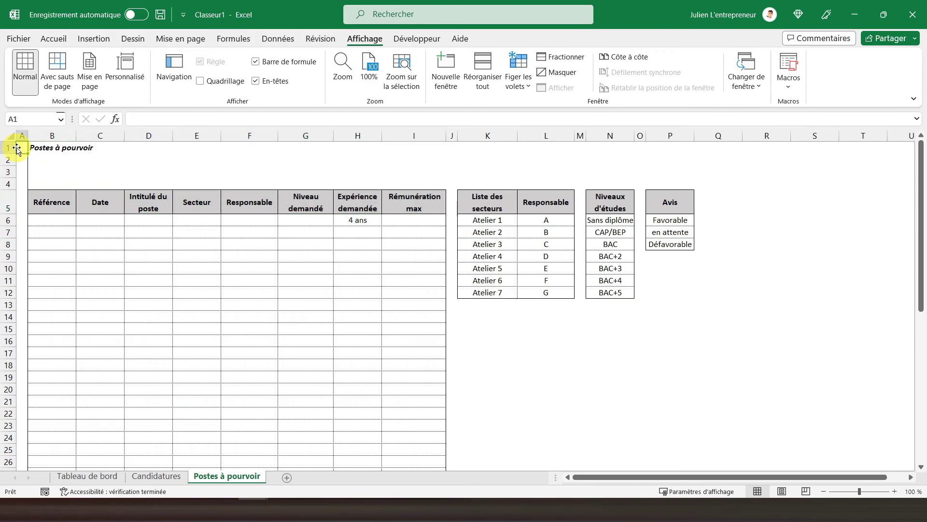